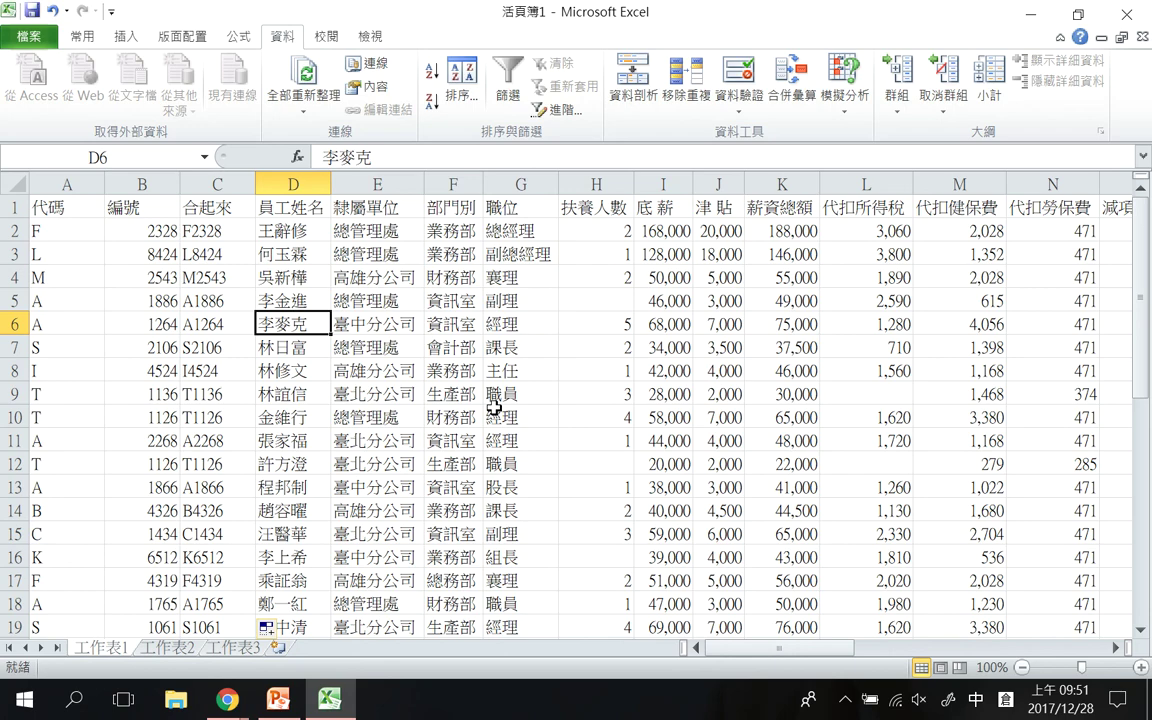
Insert a new column before 隸屬單位 and give it the heading 性別 in E1
left_click(377, 184)
right_click(395, 192)
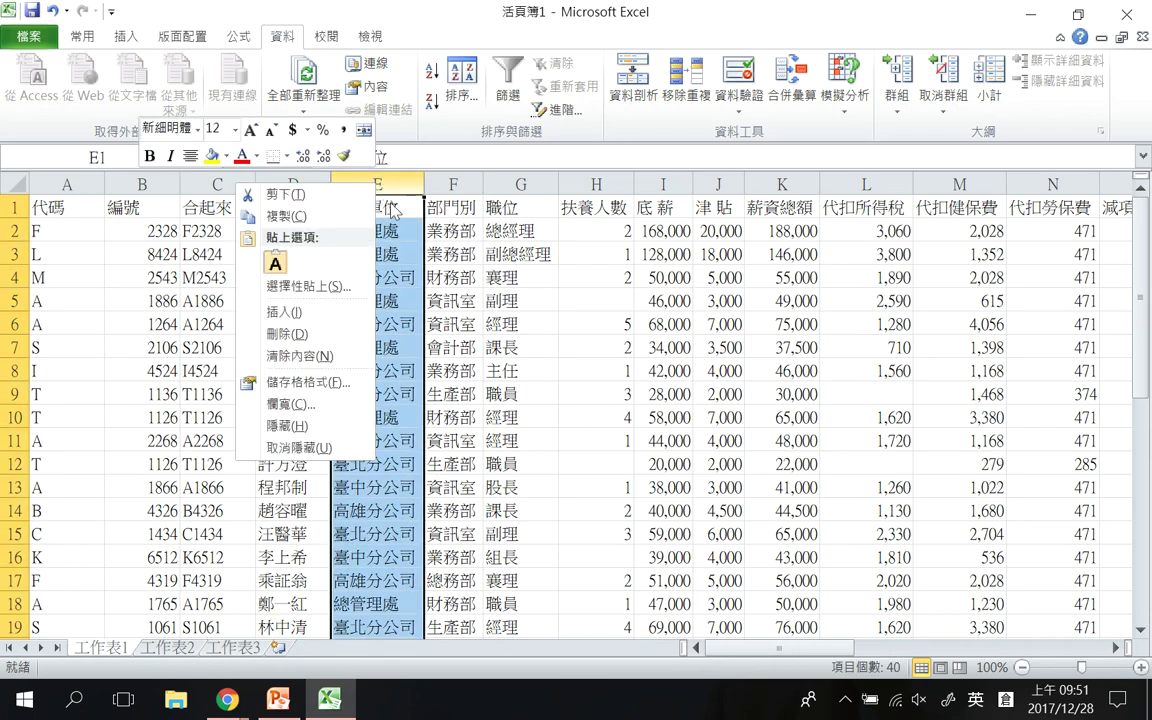
left_click(288, 312)
left_click(392, 208)
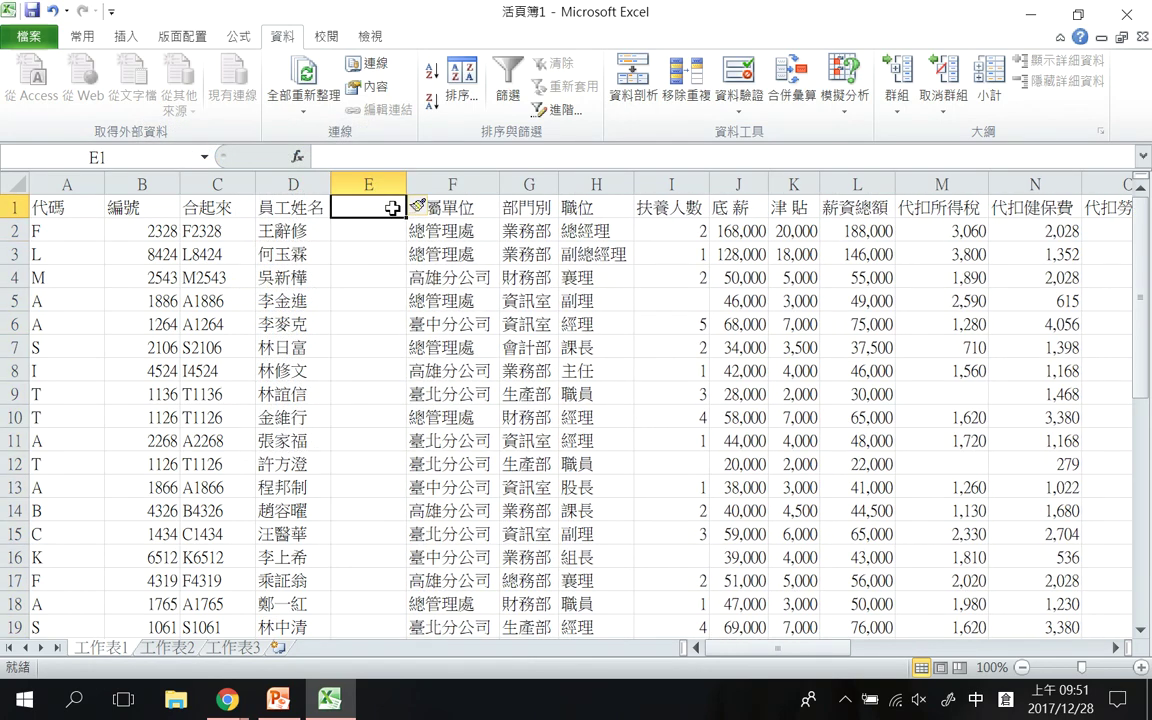
type("性別")
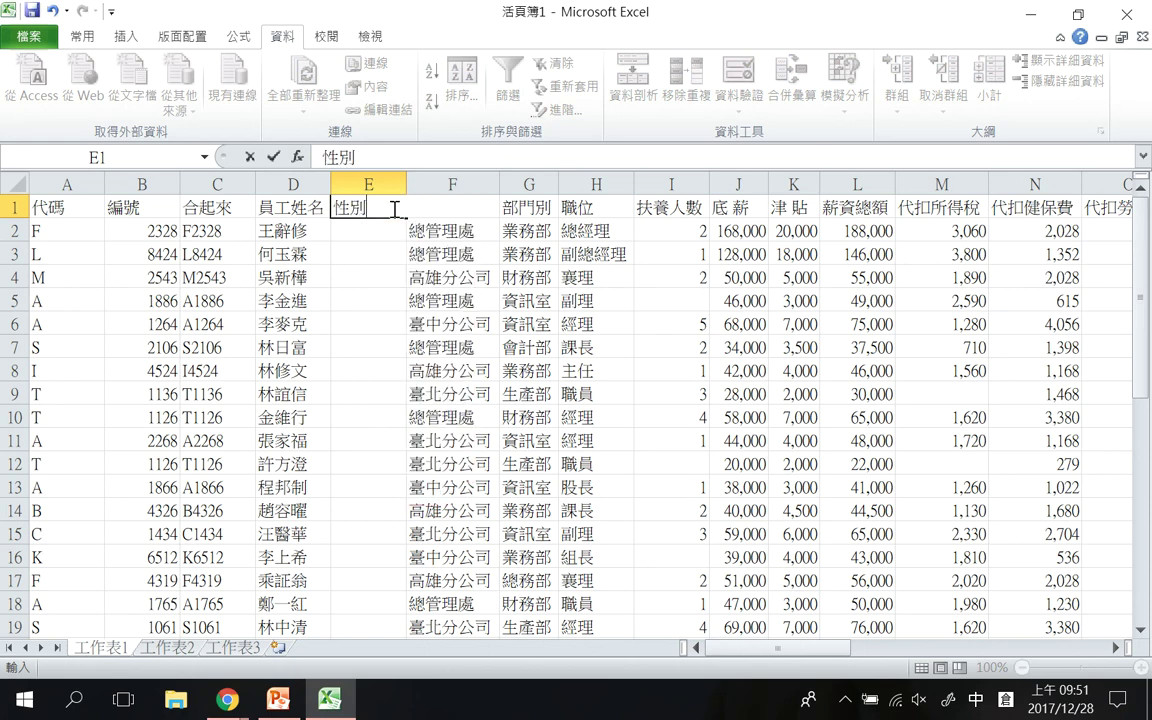
key("Return")
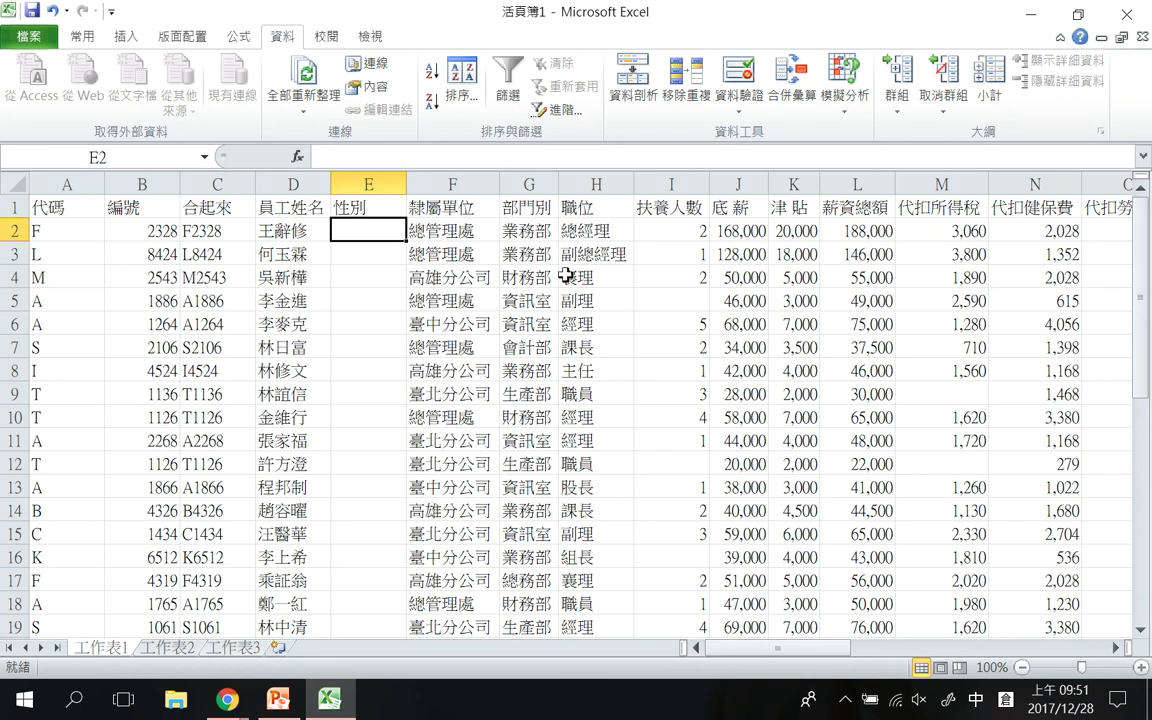
Switch to the PowerPoint presentation 1129.pptx and add a blank slide after slide 2
left_click_drag(527, 252, 529, 343)
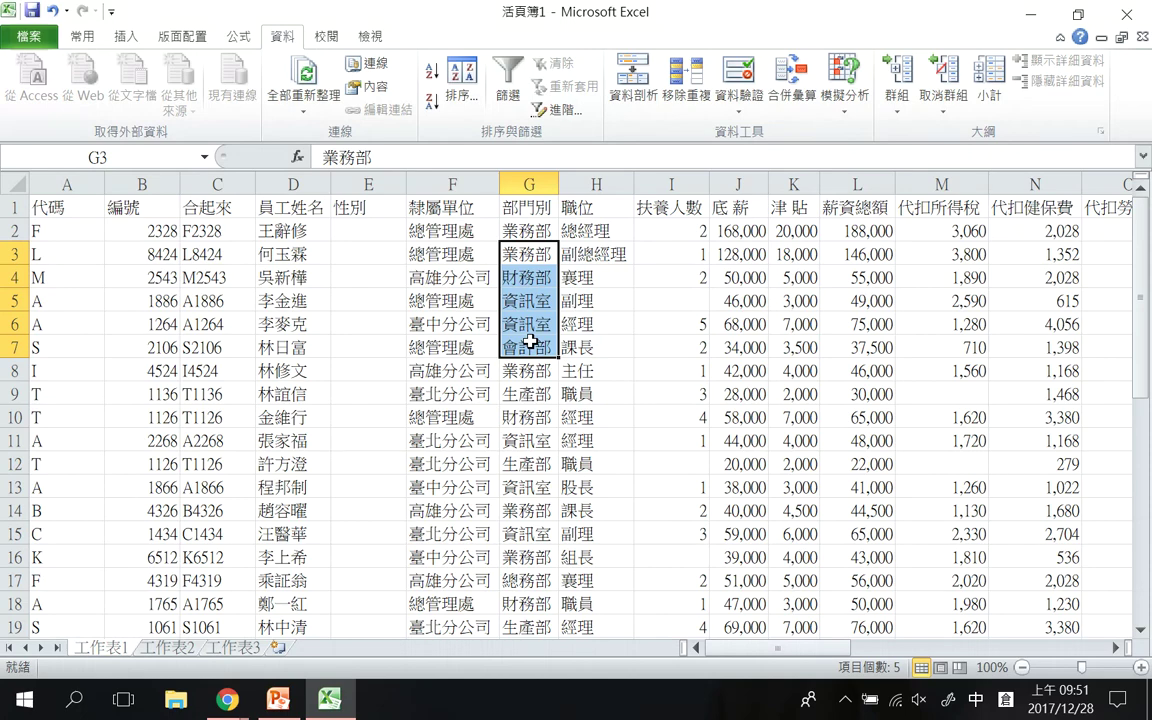
left_click(278, 699)
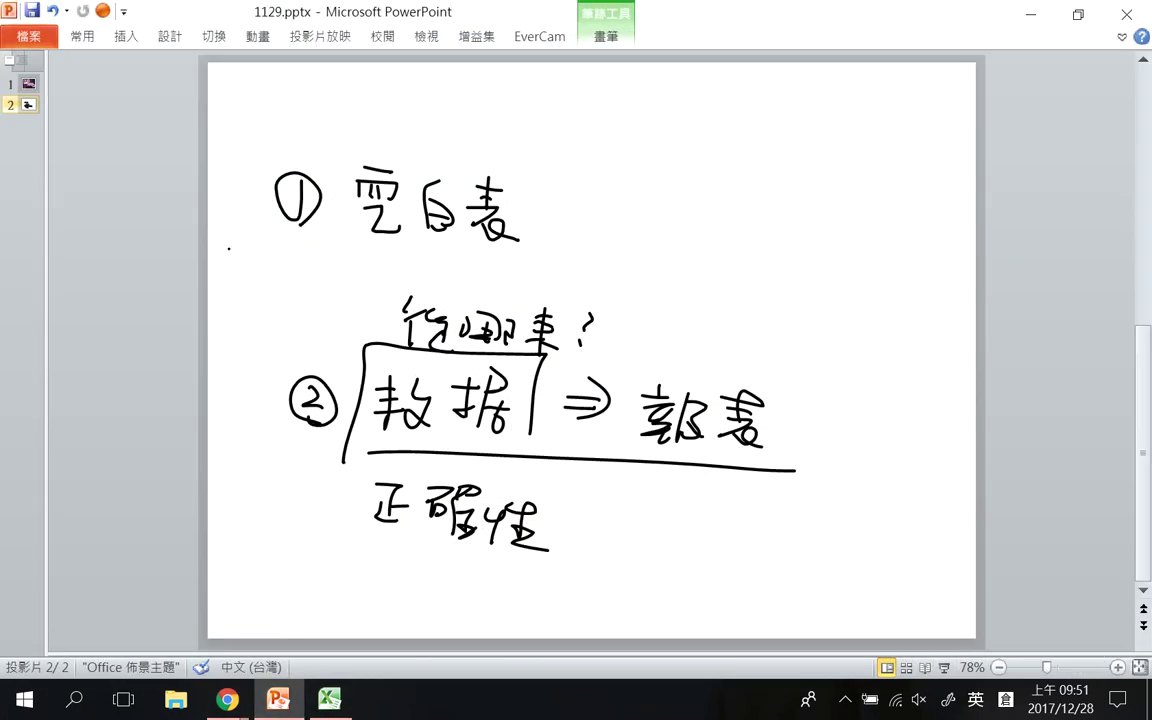
left_click(96, 40)
left_click(138, 80)
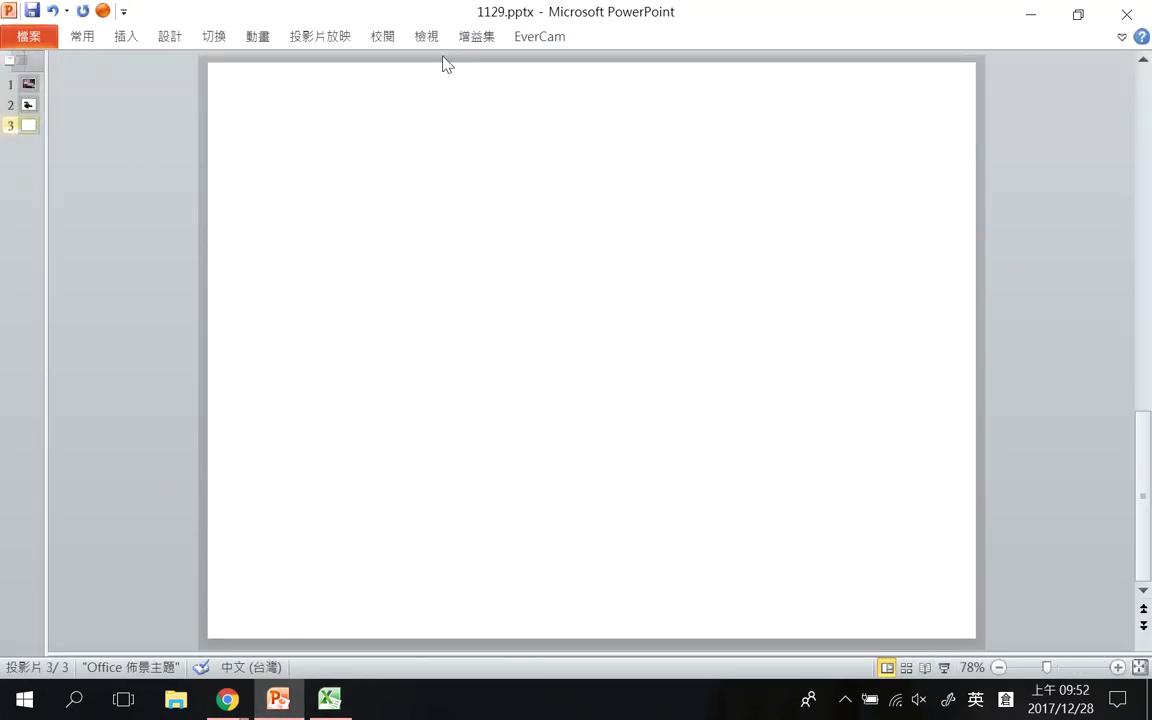
Start inking on the new slide and handwrite the title 下拉清單 near its upper edge
left_click(378, 38)
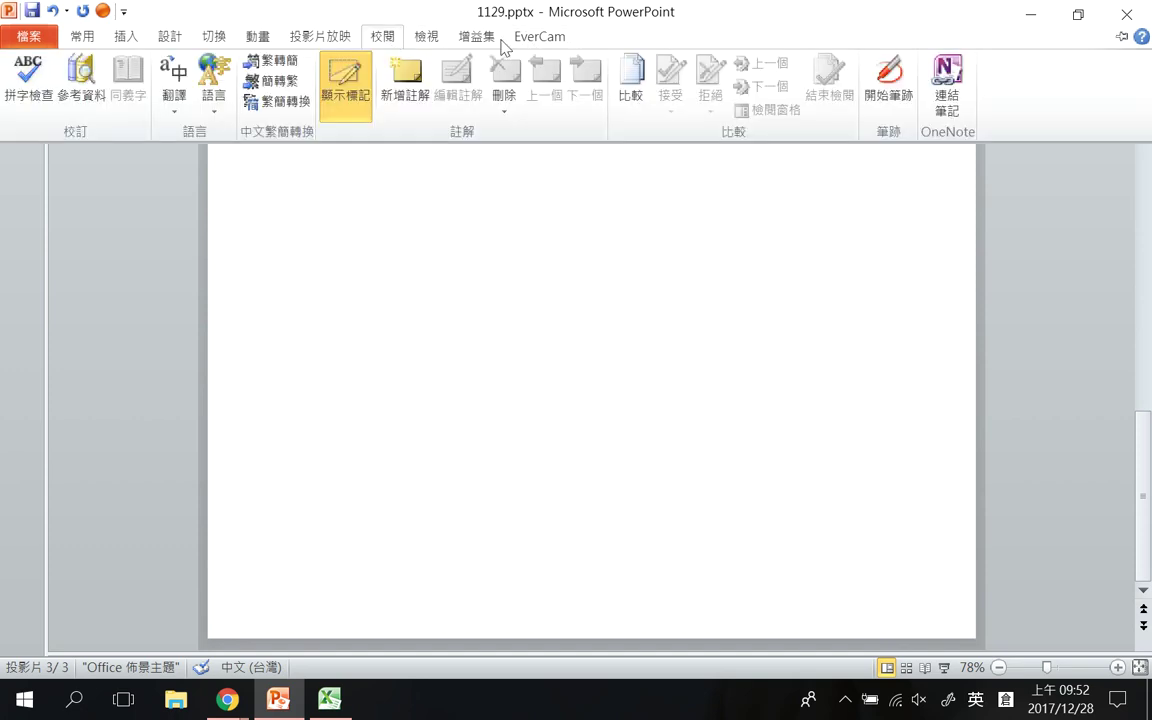
left_click(903, 92)
mouse_move(277, 112)
left_mouse_down()
mouse_move(322, 113)
mouse_move(296, 168)
left_mouse_up()
left_click_drag(298, 139, 316, 149)
mouse_move(329, 127)
left_mouse_down()
mouse_move(367, 129)
mouse_move(365, 147)
mouse_move(383, 112)
left_mouse_up()
left_click_drag(369, 121, 393, 121)
mouse_move(379, 130)
left_mouse_down()
mouse_move(380, 159)
mouse_move(401, 165)
left_mouse_up()
left_click_drag(417, 121, 418, 162)
mouse_move(431, 116)
left_mouse_down()
mouse_move(443, 134)
mouse_move(457, 123)
left_mouse_up()
left_click_drag(430, 138, 459, 135)
mouse_move(445, 143)
left_mouse_down()
mouse_move(439, 170)
mouse_move(461, 176)
left_mouse_up()
left_click_drag(445, 159, 488, 127)
mouse_move(492, 110)
left_mouse_down()
mouse_move(482, 152)
mouse_move(501, 145)
left_mouse_up()
left_click_drag(482, 153, 502, 152)
mouse_move(472, 161)
left_mouse_down()
mouse_move(507, 160)
mouse_move(490, 194)
left_mouse_up()
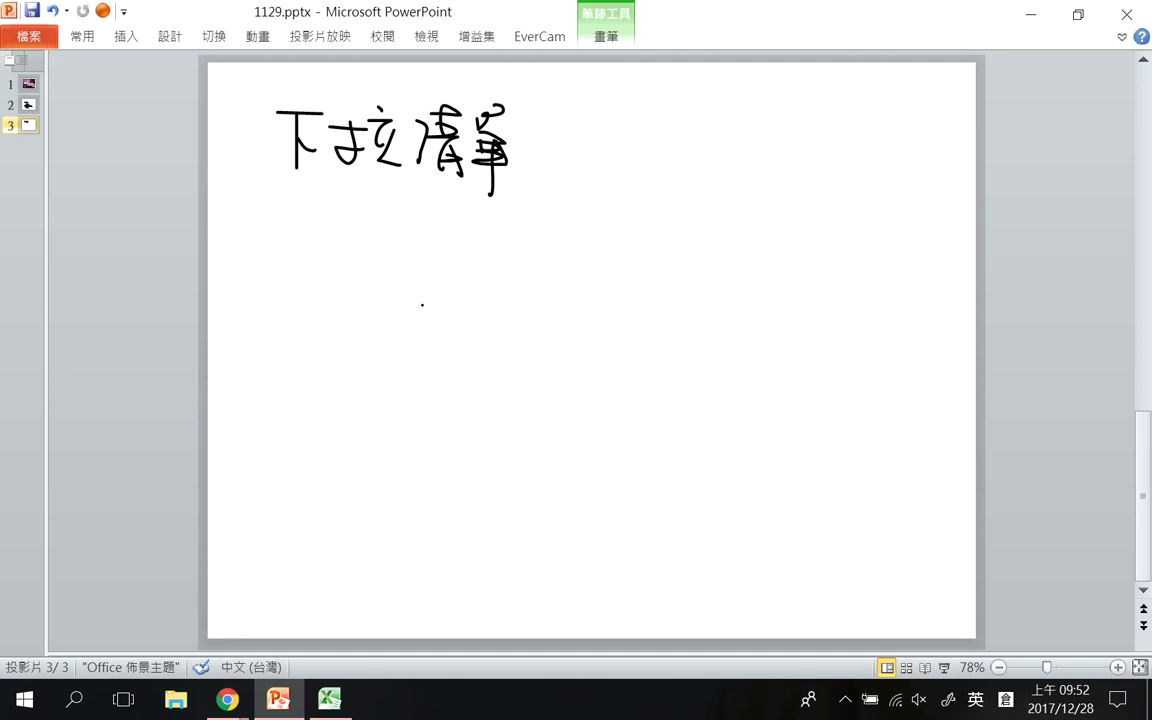
Draw a two-way branch below the title and label its upper arm 少 and its lower arm 多
left_click_drag(302, 316, 336, 321)
left_click_drag(365, 229, 435, 232)
mouse_move(388, 236)
left_mouse_down()
mouse_move(381, 362)
mouse_move(428, 422)
left_mouse_up()
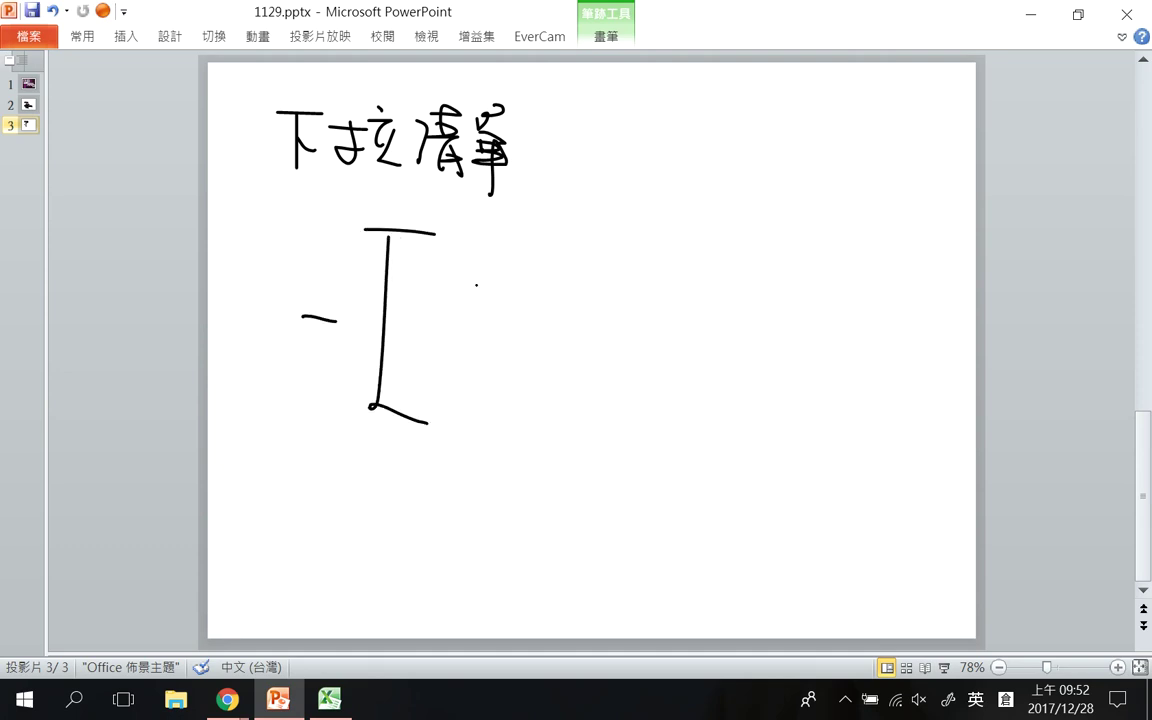
left_click_drag(484, 224, 466, 290)
left_click_drag(462, 397, 464, 479)
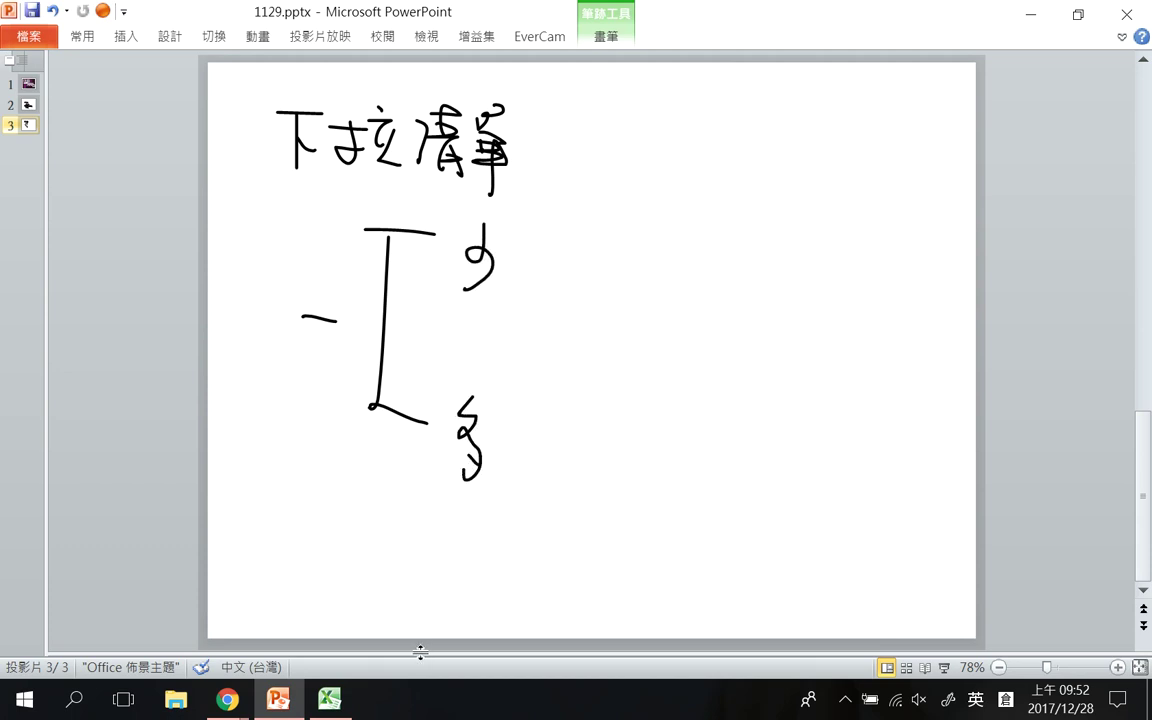
Double-underline 少 and handwrite the example = 男.女 beside it
mouse_move(465, 296)
left_mouse_down()
mouse_move(496, 295)
mouse_move(497, 307)
left_mouse_up()
left_click_drag(489, 224, 554, 258)
left_click_drag(543, 264, 555, 265)
mouse_move(583, 255)
left_mouse_down()
mouse_move(600, 262)
mouse_move(598, 296)
mouse_move(622, 287)
left_mouse_up()
mouse_move(640, 266)
left_mouse_down()
mouse_move(650, 292)
mouse_move(658, 268)
left_mouse_up()
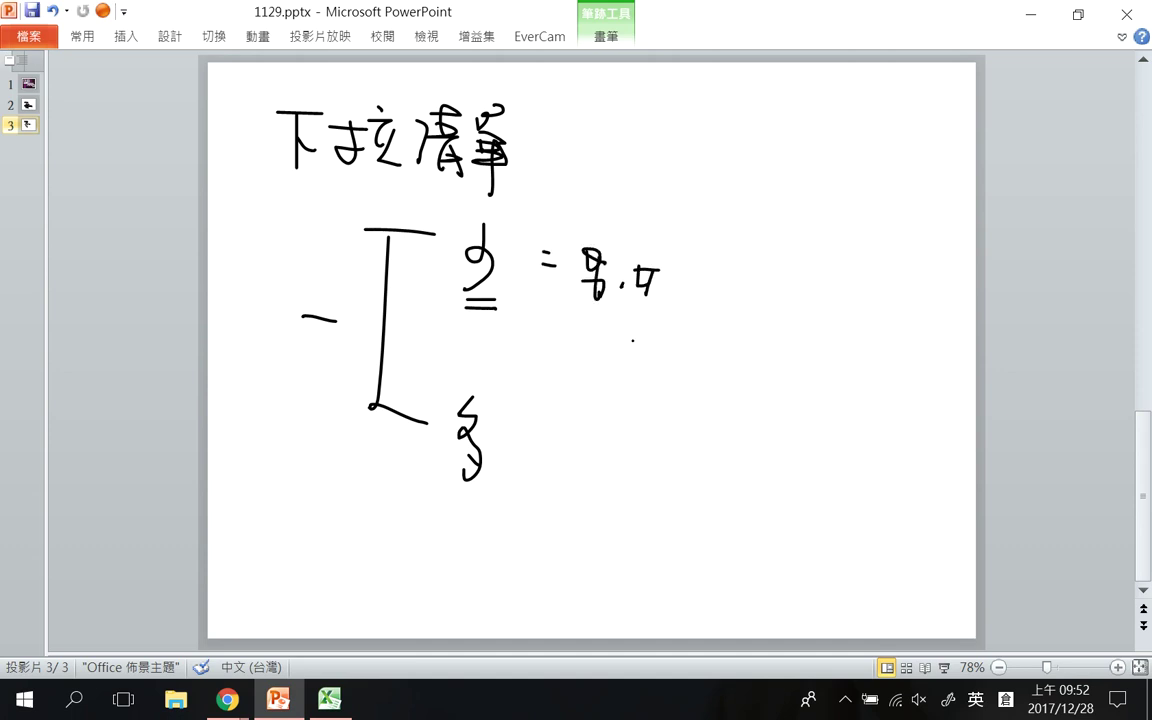
left_click_drag(642, 291, 661, 290)
Handwrite = 項目 ⇒ 工作表 beside the 多 branch
mouse_move(524, 441)
left_mouse_down()
mouse_move(580, 427)
mouse_move(571, 446)
left_mouse_up()
left_click_drag(560, 447, 585, 445)
mouse_move(590, 413)
left_mouse_down()
mouse_move(625, 412)
mouse_move(598, 450)
left_mouse_up()
mouse_move(601, 427)
left_mouse_down()
mouse_move(615, 449)
mouse_move(613, 436)
left_mouse_up()
mouse_move(606, 450)
left_mouse_down()
mouse_move(593, 461)
mouse_move(620, 460)
left_mouse_up()
left_click_drag(629, 422, 632, 458)
mouse_move(631, 421)
left_mouse_down()
mouse_move(648, 455)
mouse_move(746, 432)
mouse_move(735, 456)
left_mouse_up()
left_click_drag(722, 456, 778, 468)
mouse_move(782, 424)
left_mouse_down()
mouse_move(803, 428)
mouse_move(792, 457)
left_mouse_up()
left_click_drag(812, 426, 834, 433)
left_click_drag(811, 443, 834, 442)
left_click_drag(808, 456, 852, 468)
left_click_drag(829, 405, 823, 446)
left_click_drag(814, 397, 824, 421)
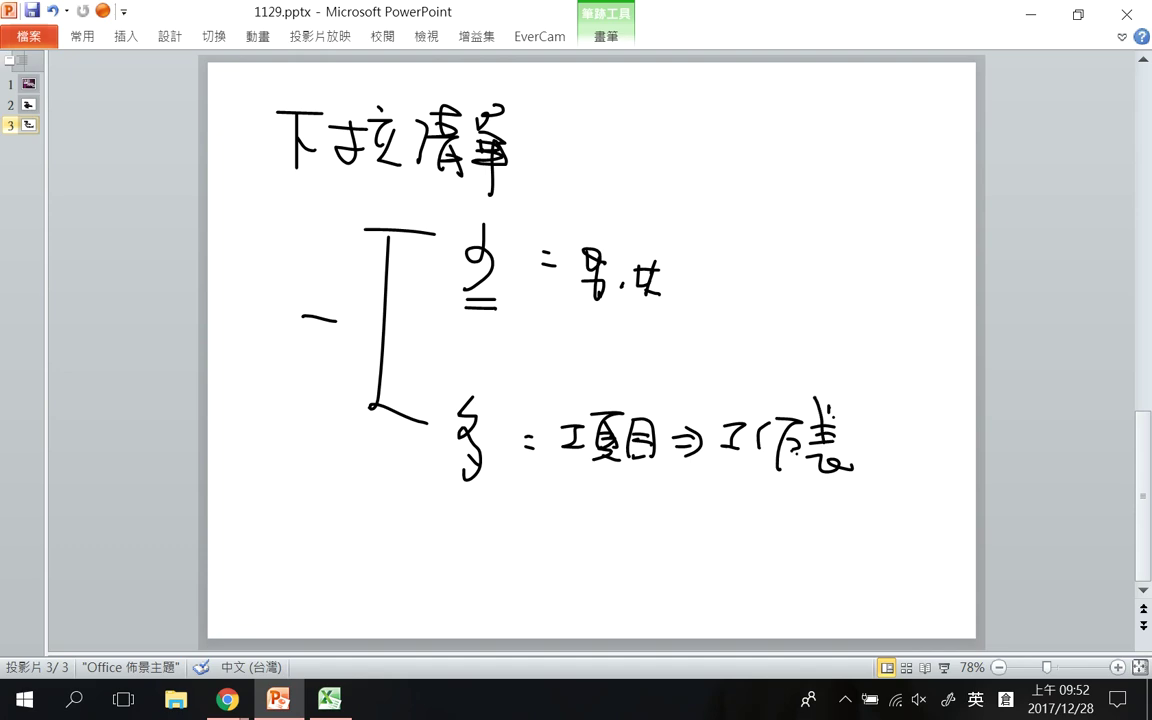
Switch back to the Excel workbook and rename the sheet 工作表1 as 原始資料
left_click(332, 700)
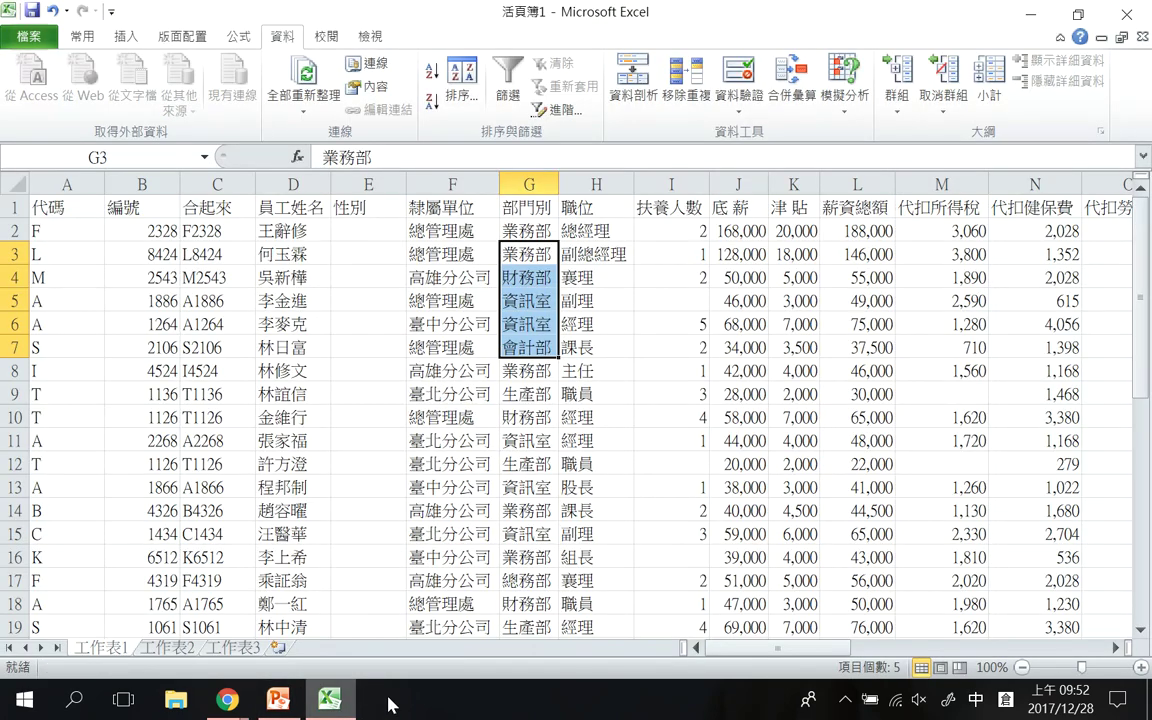
double_click(108, 648)
type("原始資料")
left_click(198, 651)
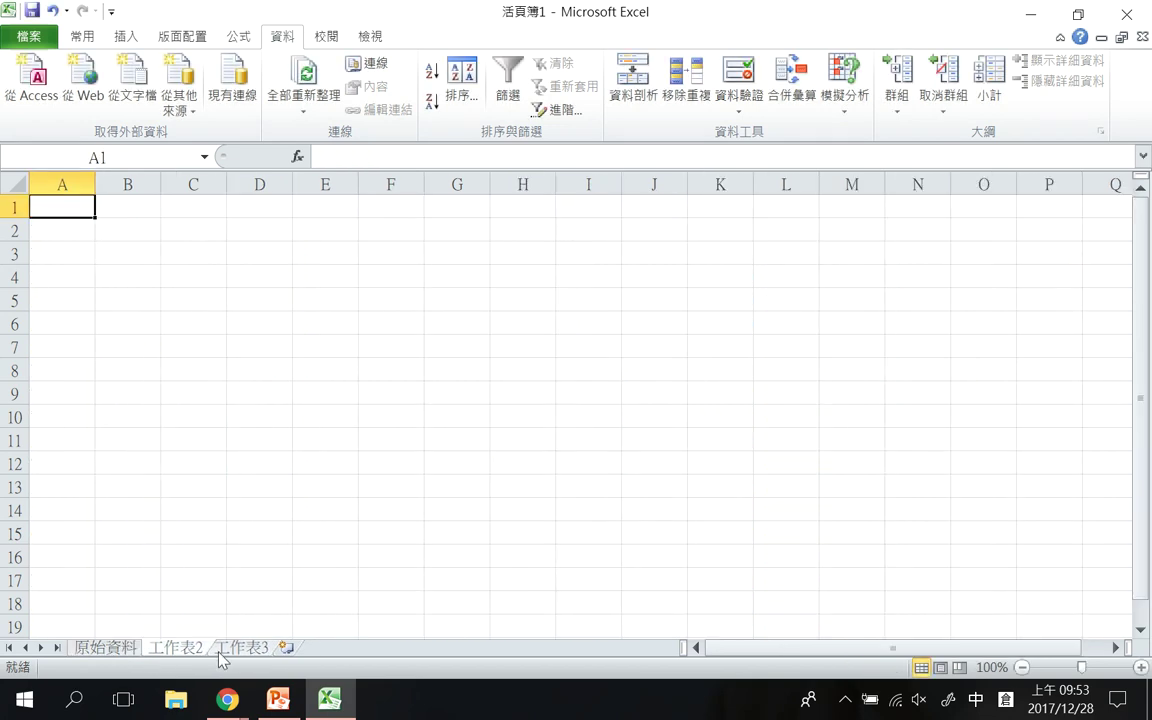
Rename the sheet 工作表2 as 學歷
left_click(219, 651)
left_click(186, 651)
double_click(185, 650)
type("學歷")
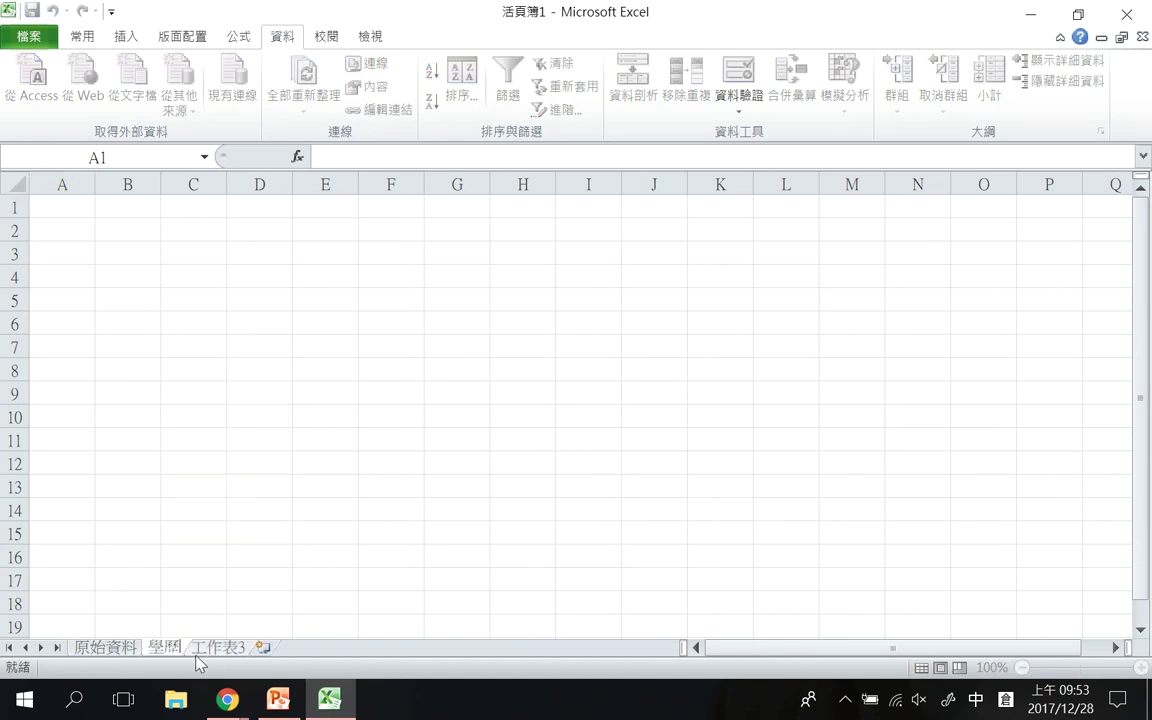
key("Return")
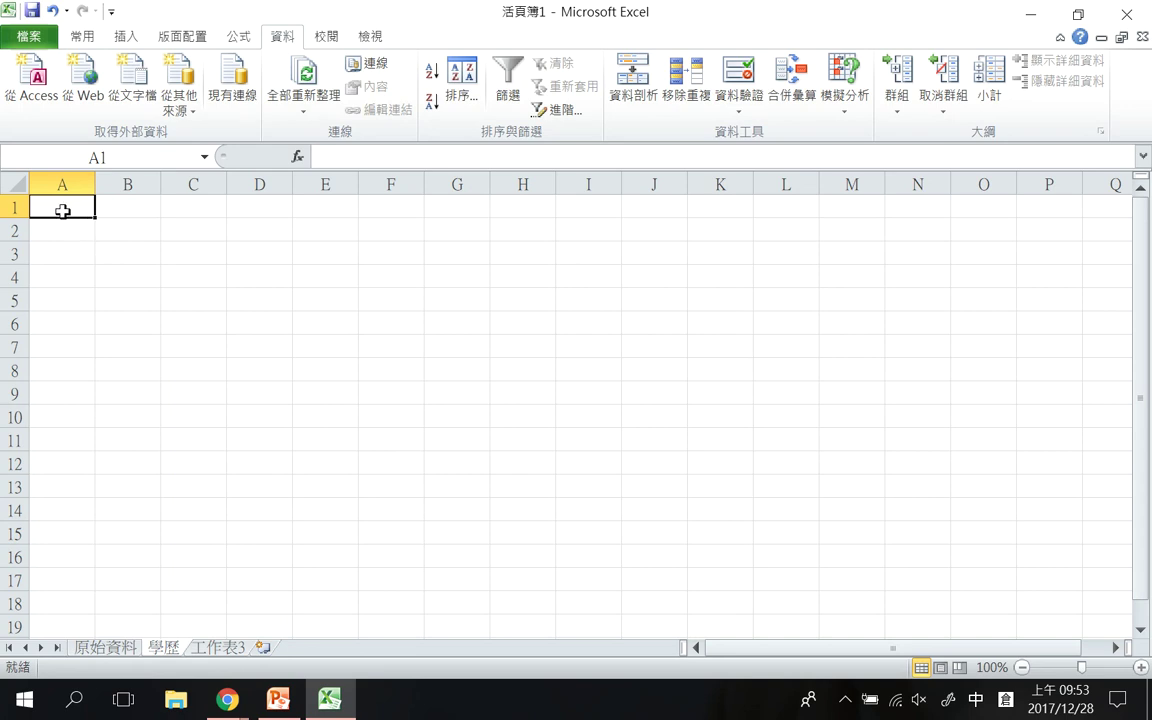
Enter the list 博士, 碩士, 學士 and 專科 in cells A1 to A4 of the 學歷 sheet
type("十戈戈月")
key("space")
key("Escape")
type("十")
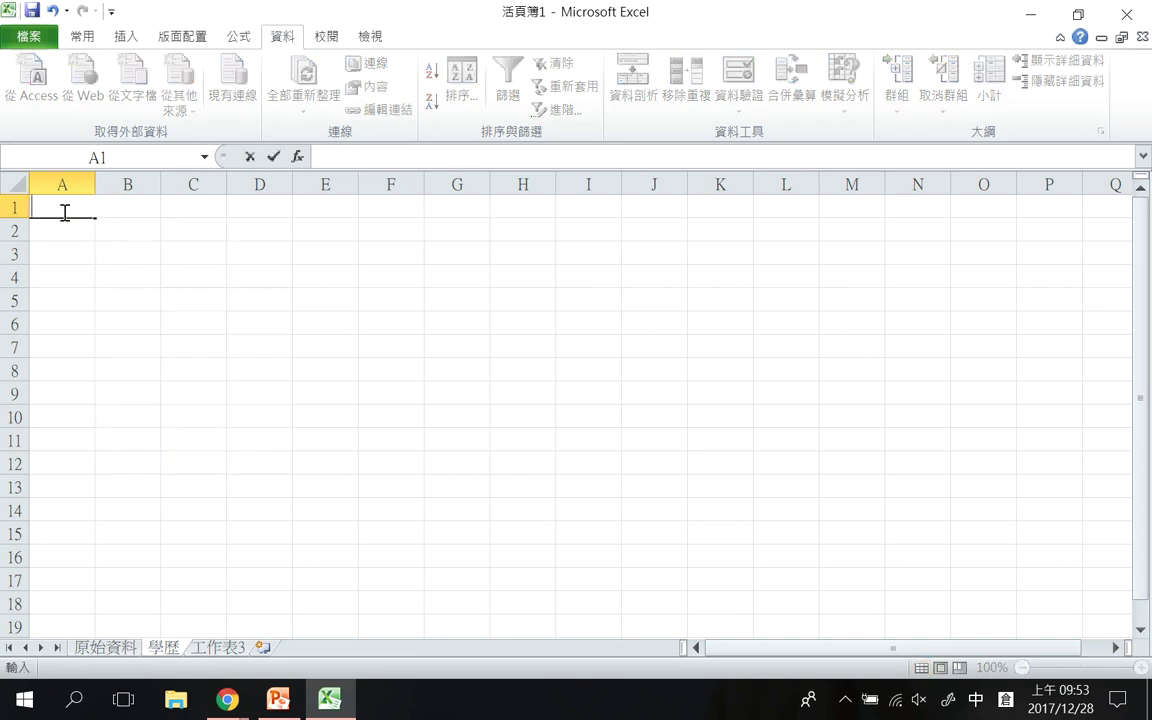
type("博士")
key("Return")
type("口")
key("BackSpace")
type("碩士")
key("Return")
type("學士")
key("Return")
type("專科")
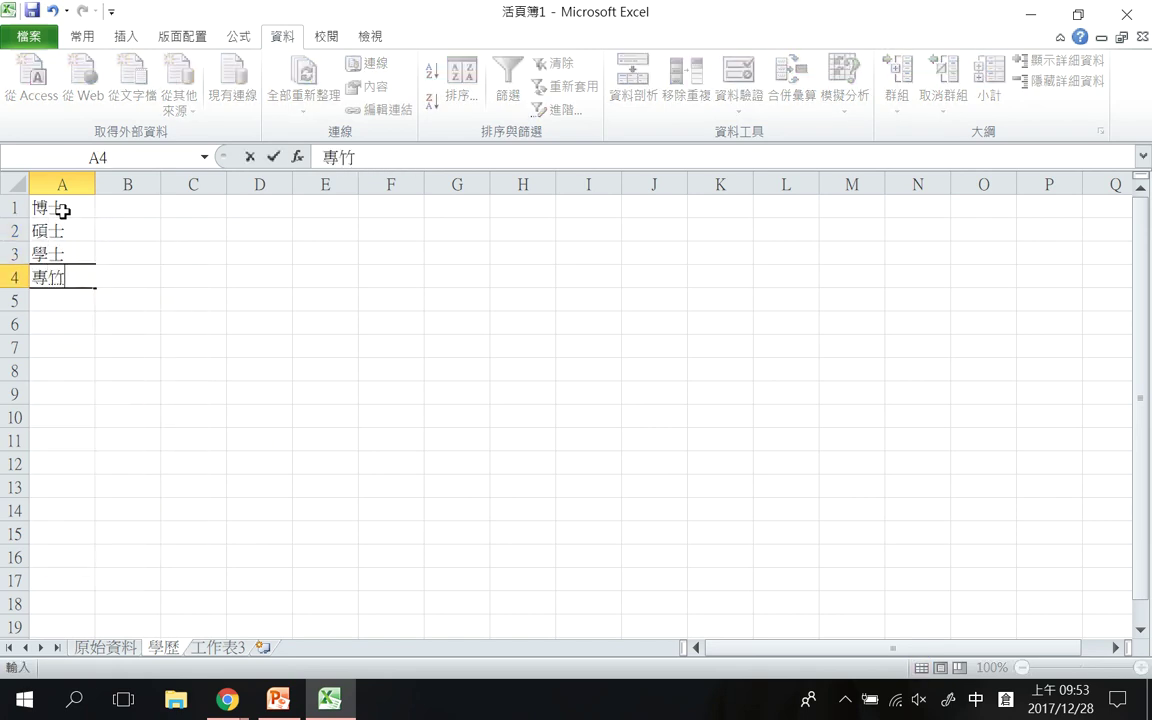
key("Return")
key("Return")
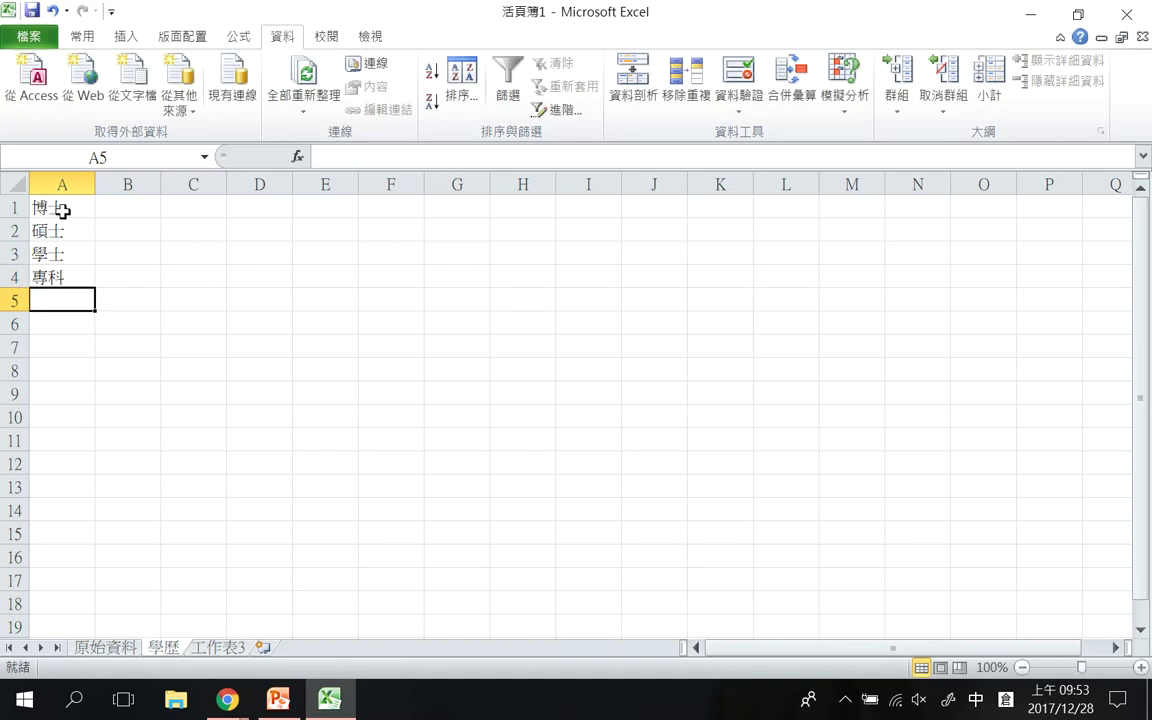
On the 原始資料 sheet, insert a column before 隸屬單位 and give it the heading 學歷 in F1
left_click(105, 648)
left_click(355, 228)
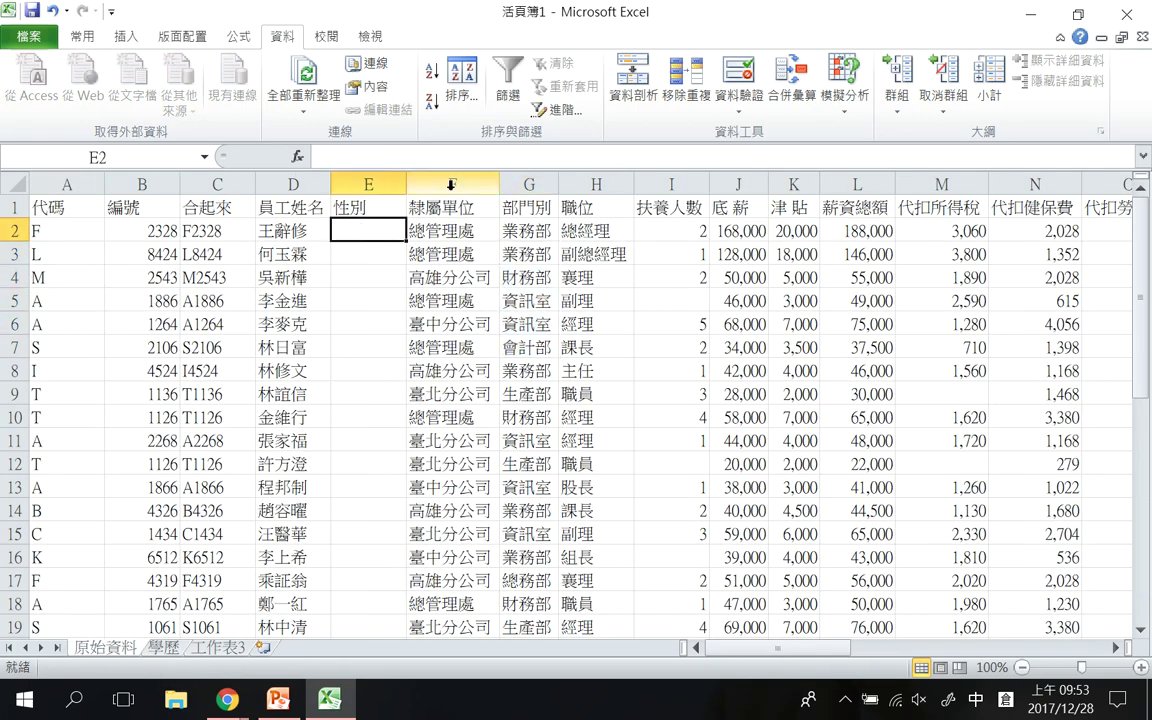
left_click(451, 184)
right_click(451, 184)
left_click(347, 290)
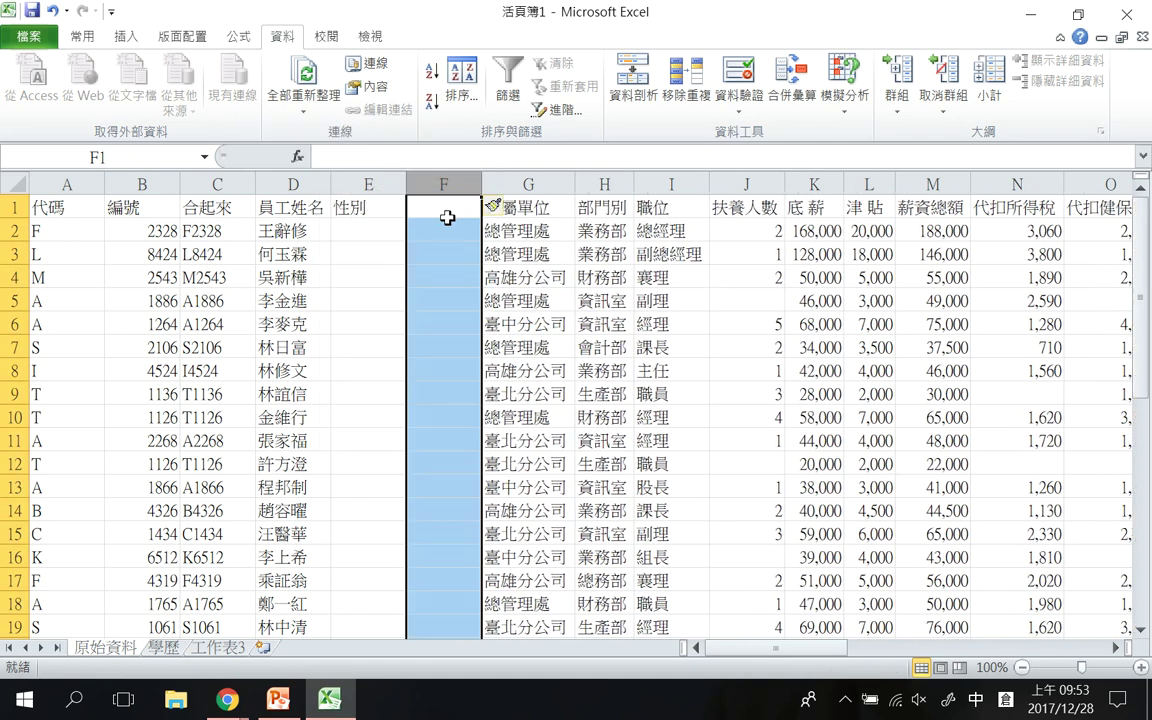
left_click(446, 218)
type("學歷")
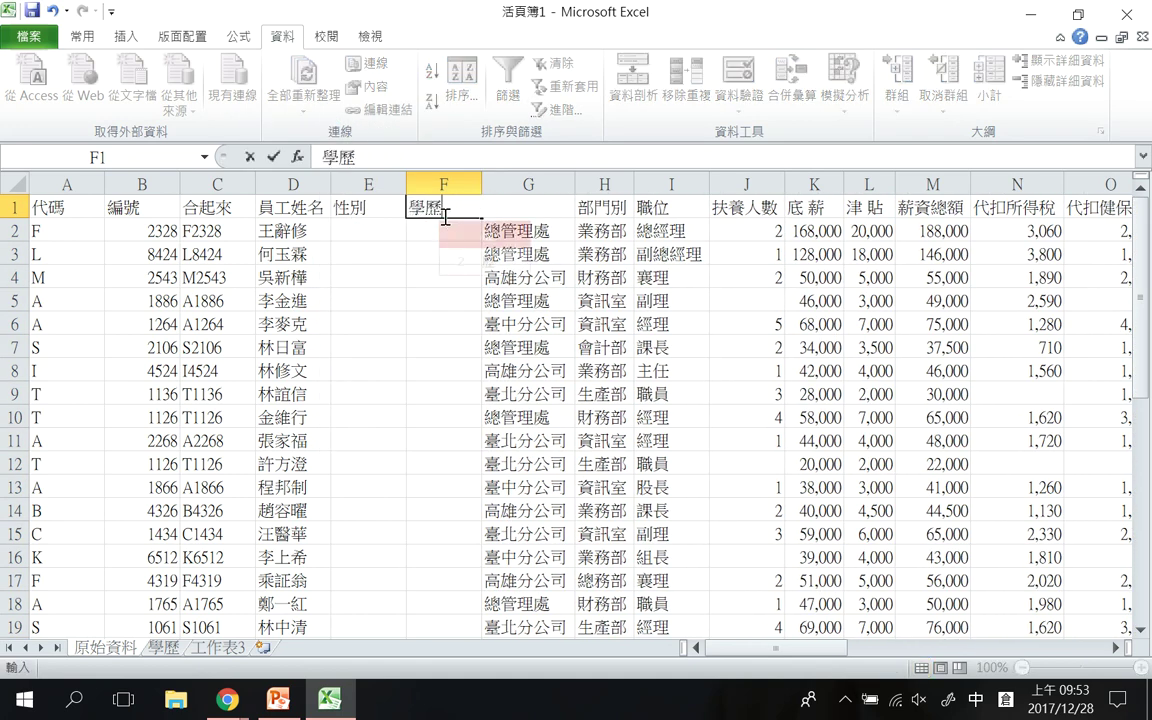
key("Return")
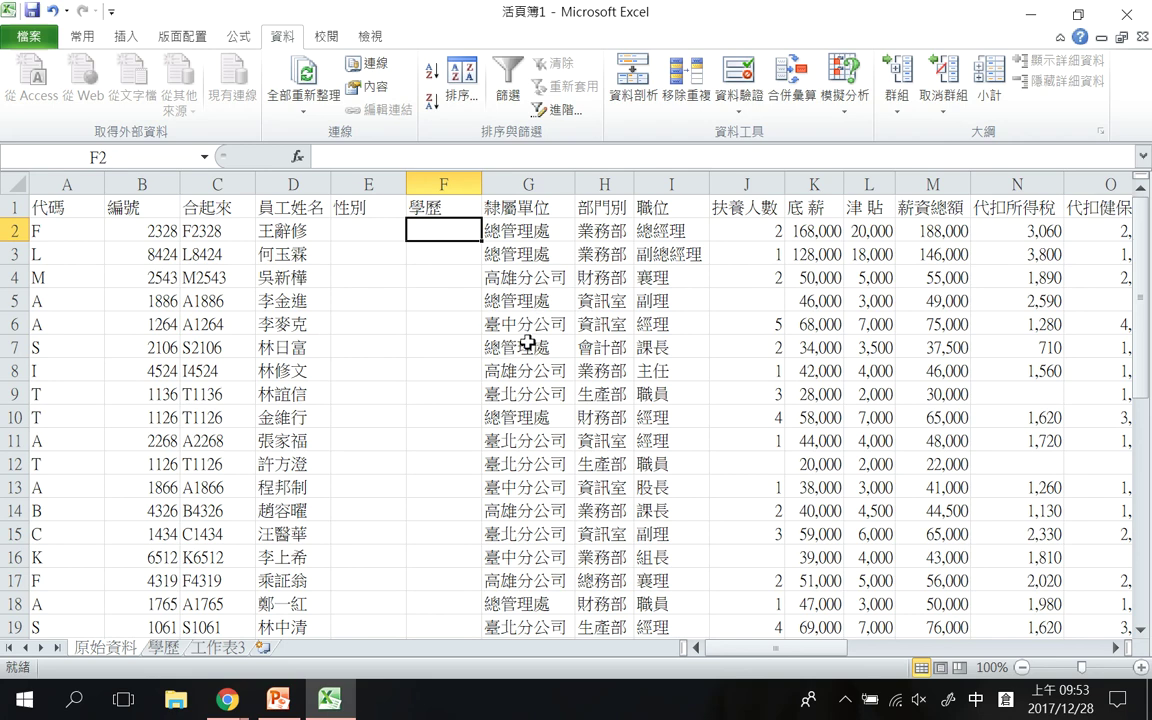
mouse_move(285, 51)
left_mouse_down()
mouse_move(302, 24)
mouse_move(272, 22)
mouse_move(285, 50)
mouse_move(300, 15)
left_mouse_up()
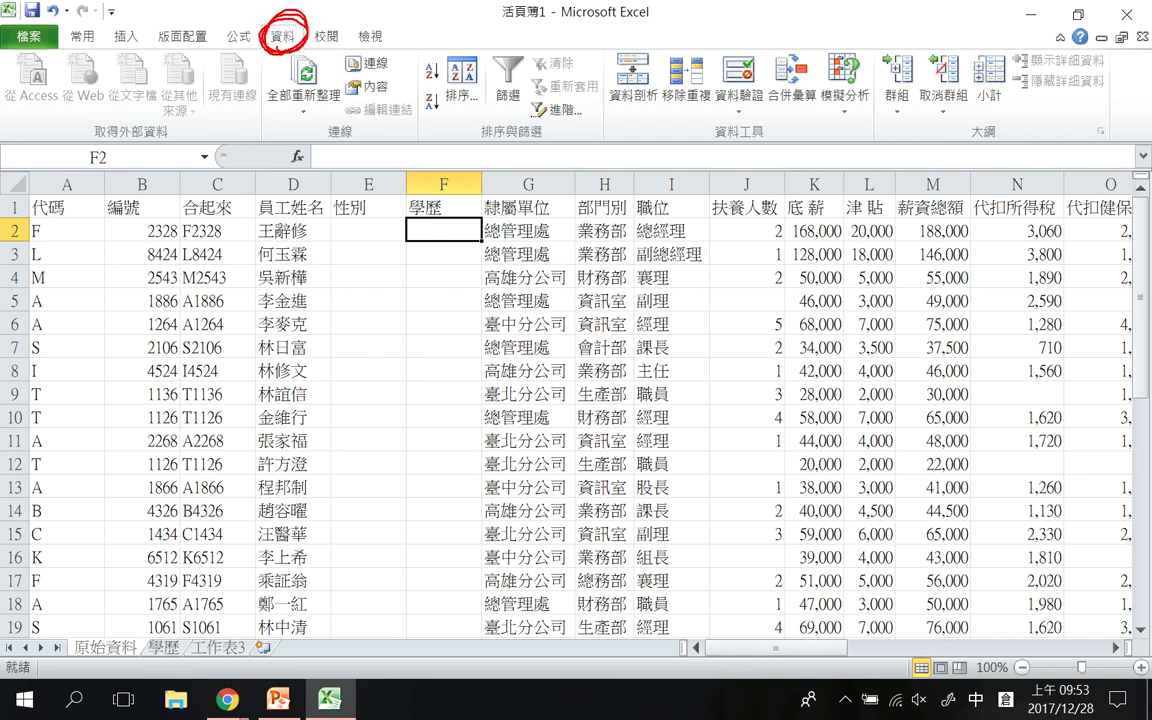
mouse_move(759, 120)
left_mouse_down()
mouse_move(716, 122)
mouse_move(767, 42)
mouse_move(745, 118)
mouse_move(736, 38)
mouse_move(762, 110)
left_mouse_up()
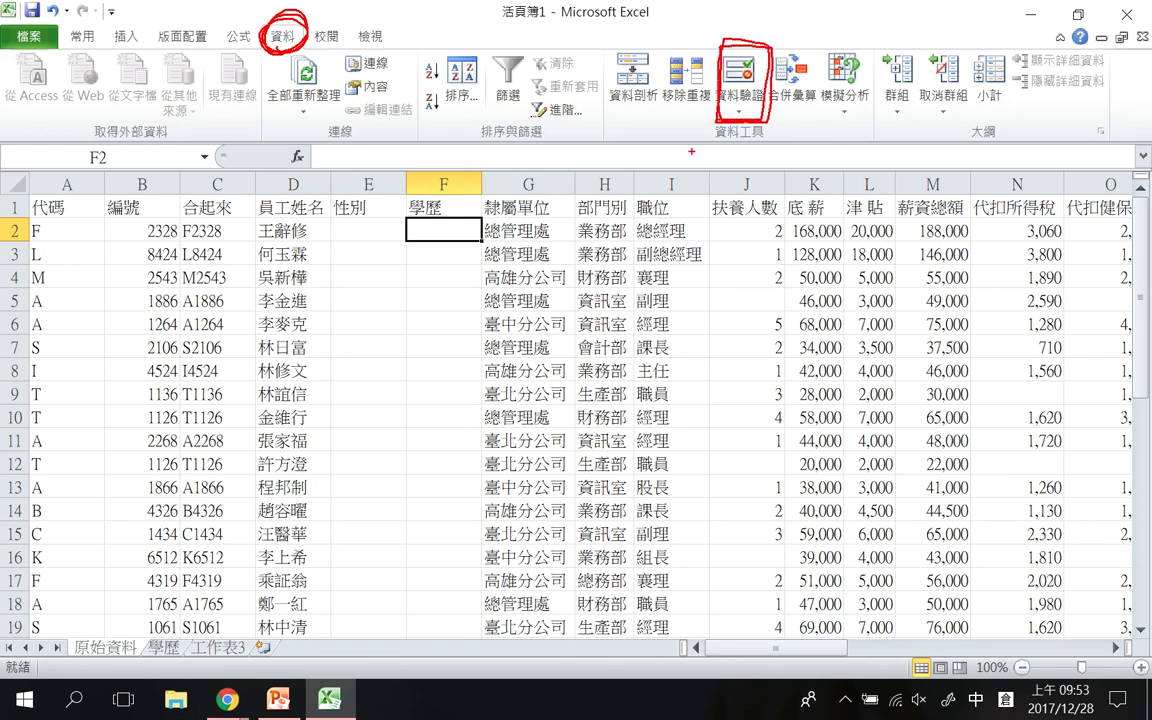
mouse_move(398, 218)
left_mouse_down()
mouse_move(399, 489)
mouse_move(493, 220)
left_mouse_up()
left_click_drag(493, 641, 485, 637)
left_click_drag(510, 390, 508, 426)
mouse_move(503, 380)
left_mouse_down()
mouse_move(538, 379)
mouse_move(536, 425)
left_mouse_up()
left_click_drag(512, 399, 529, 397)
mouse_move(514, 403)
left_mouse_down()
mouse_move(540, 425)
mouse_move(522, 462)
mouse_move(548, 450)
mouse_move(505, 522)
mouse_move(522, 500)
mouse_move(545, 522)
mouse_move(593, 474)
left_mouse_up()
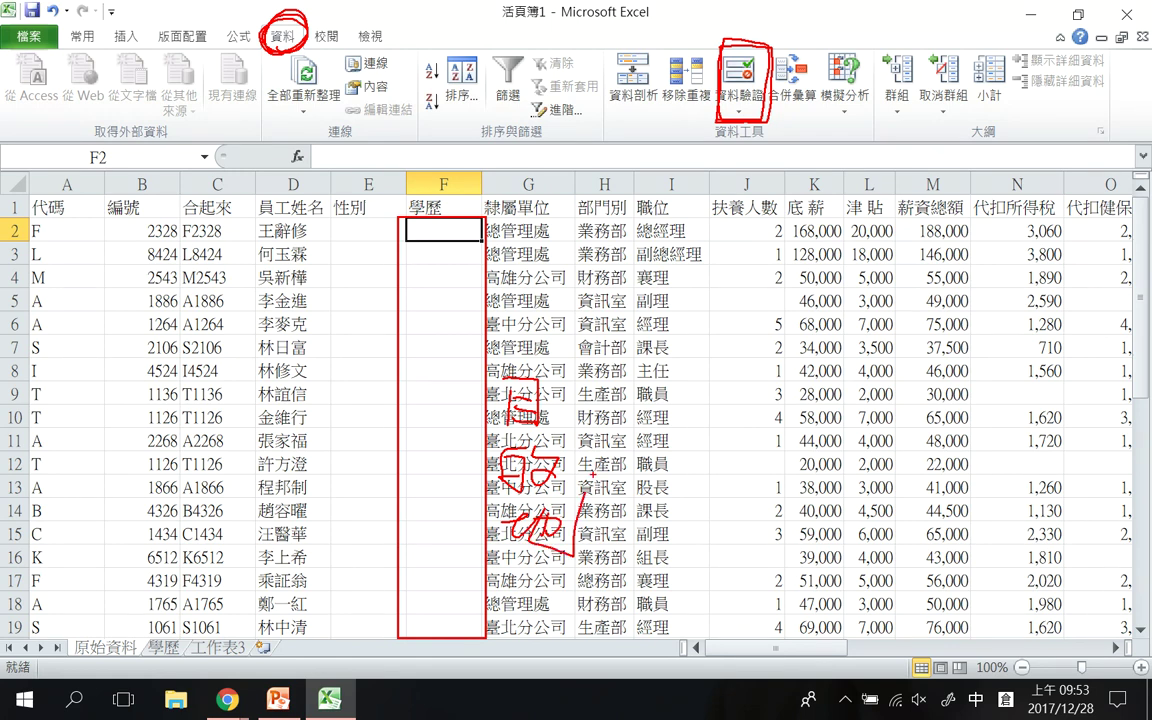
left_click_drag(708, 117, 455, 205)
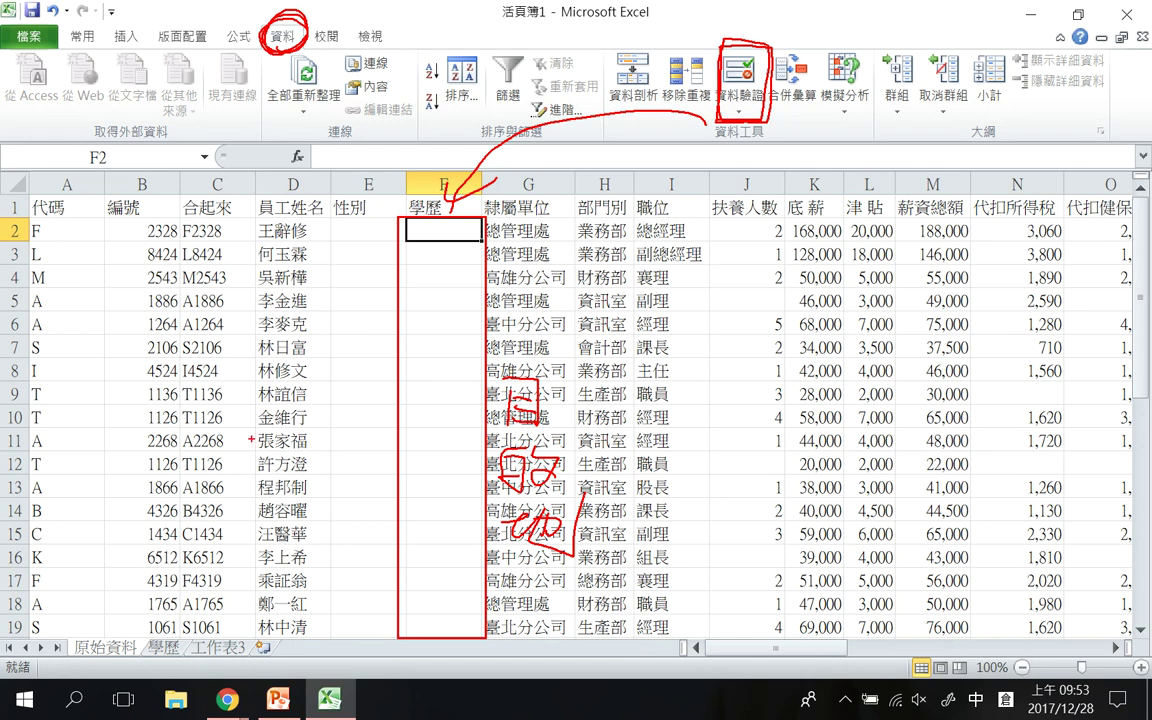
mouse_move(142, 414)
left_mouse_down()
mouse_move(194, 414)
mouse_move(181, 482)
left_mouse_up()
left_click_drag(178, 428, 150, 466)
left_click_drag(183, 432, 208, 488)
mouse_move(156, 446)
left_mouse_down()
mouse_move(150, 500)
mouse_move(190, 484)
mouse_move(245, 553)
left_mouse_up()
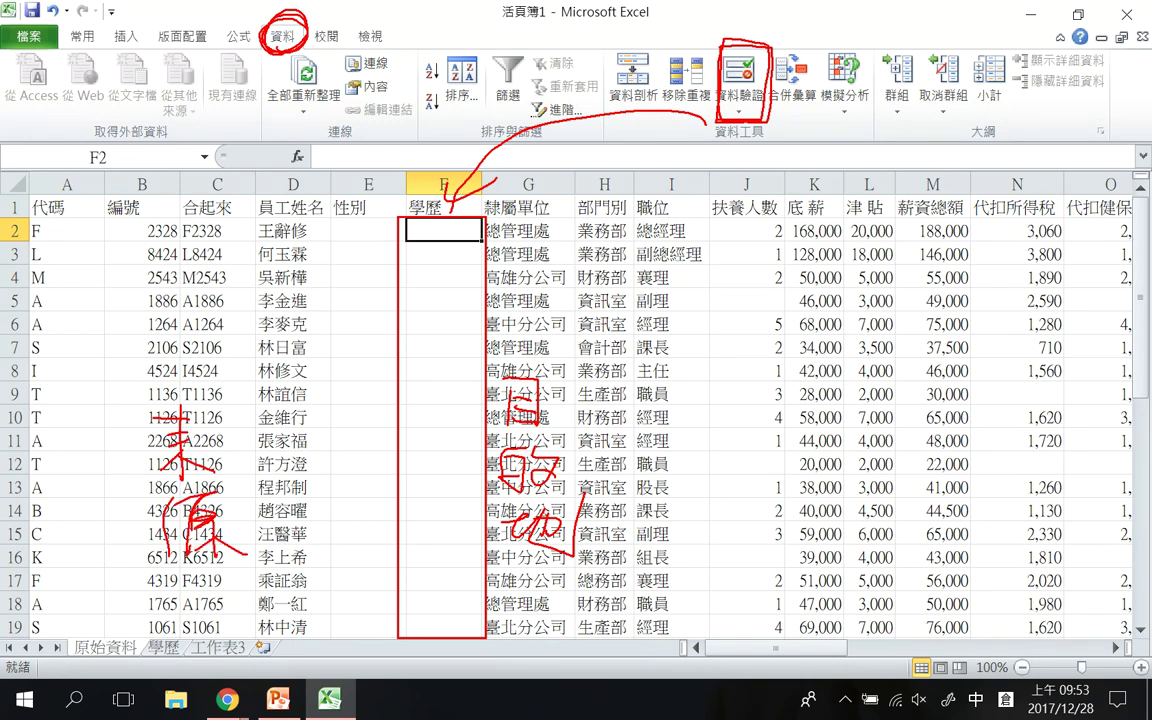
mouse_move(97, 299)
left_mouse_down()
mouse_move(116, 303)
mouse_move(103, 320)
left_mouse_up()
left_click_drag(130, 278, 142, 283)
left_click_drag(117, 321, 138, 331)
left_click_drag(130, 335, 158, 374)
mouse_move(150, 372)
left_mouse_down()
mouse_move(140, 408)
mouse_move(178, 384)
left_mouse_up()
mouse_move(167, 394)
left_mouse_down()
mouse_move(200, 388)
mouse_move(189, 421)
left_mouse_up()
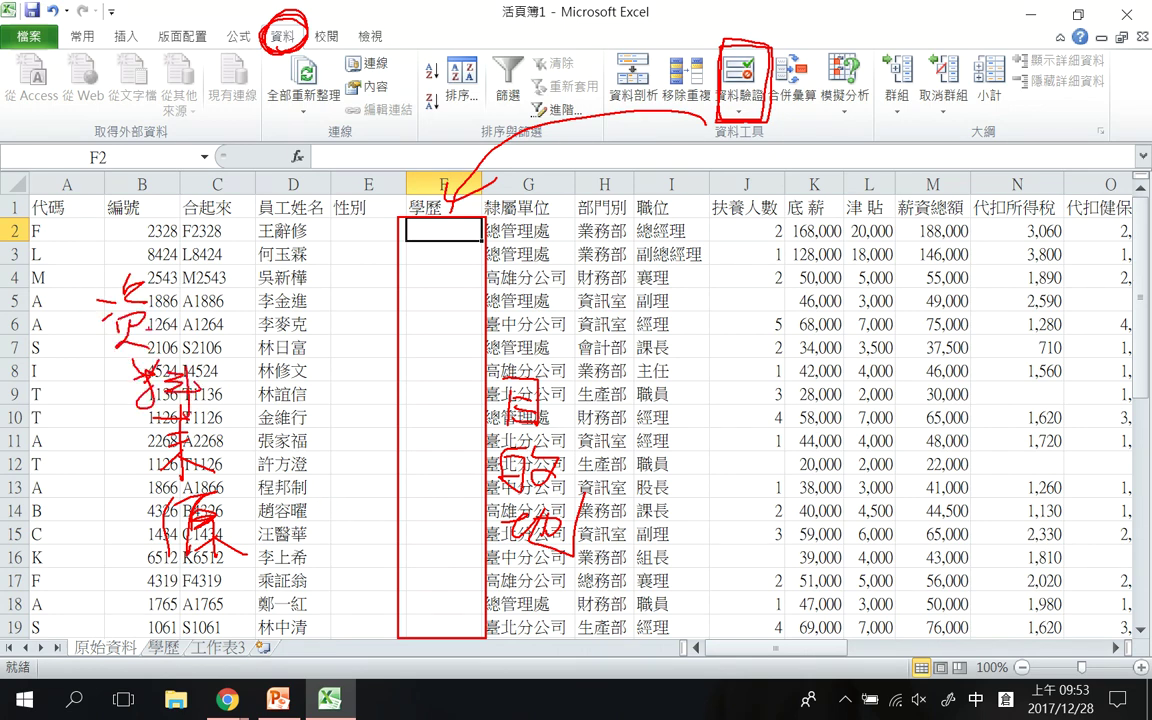
mouse_move(180, 622)
left_mouse_down()
mouse_move(140, 655)
mouse_move(195, 628)
left_mouse_up()
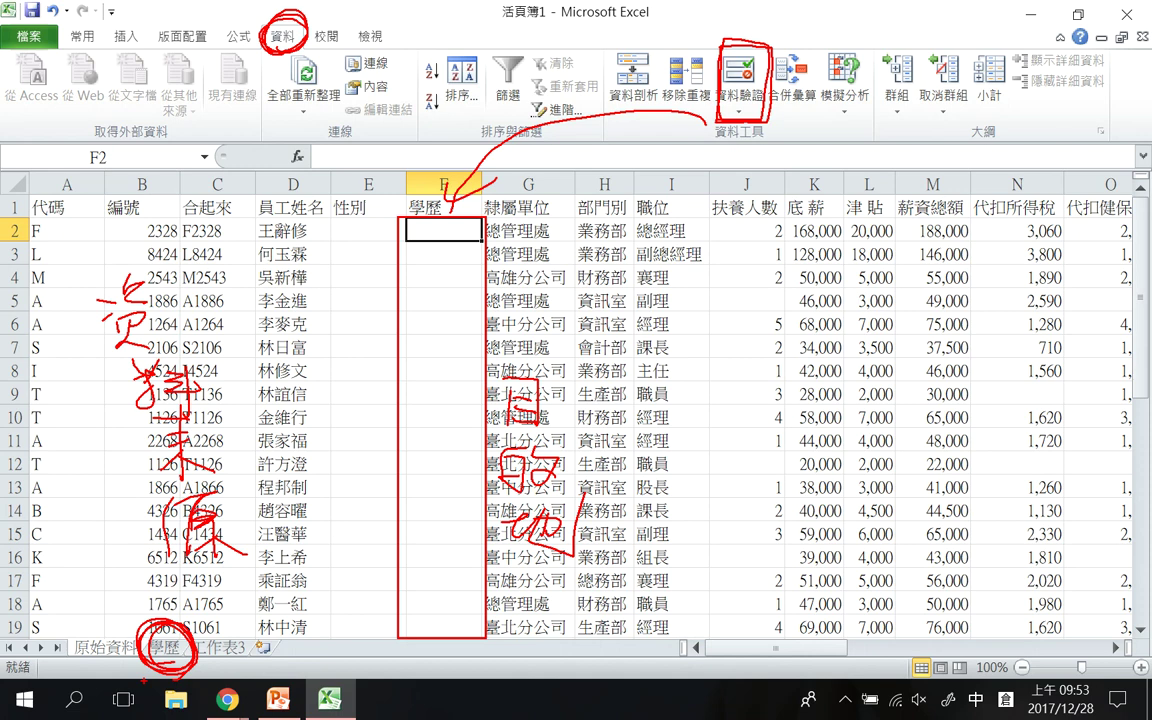
key("Escape")
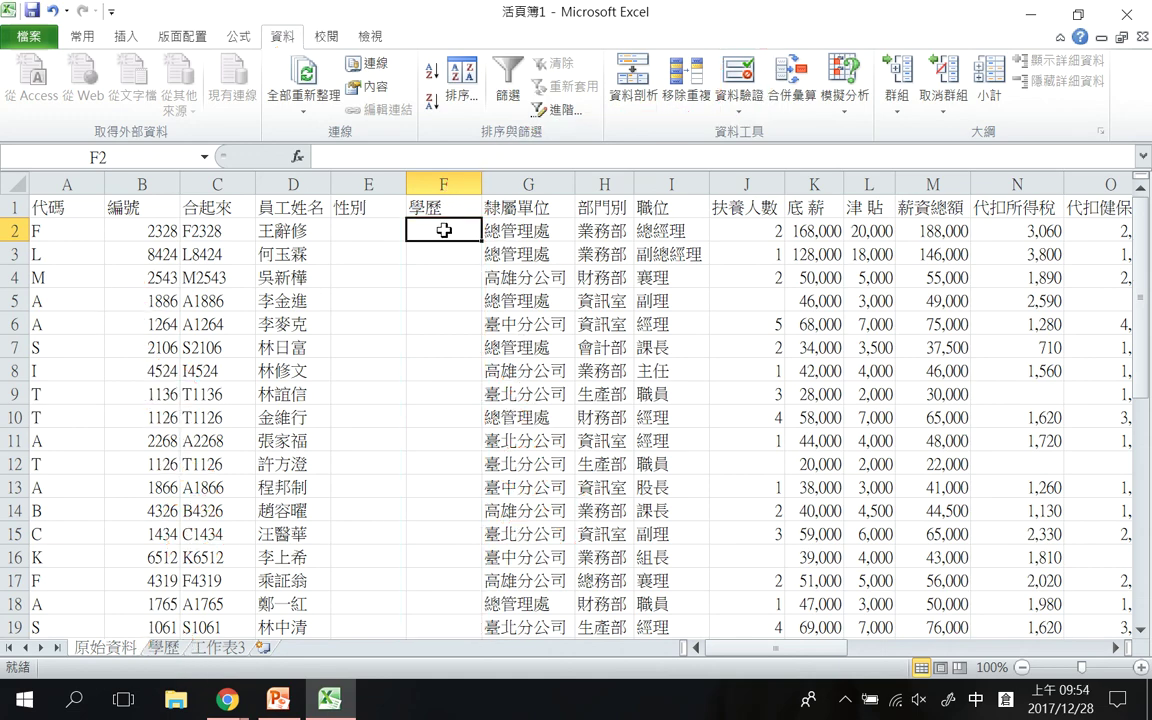
left_click_drag(443, 228, 442, 578)
left_click_drag(1139, 455, 1136, 185)
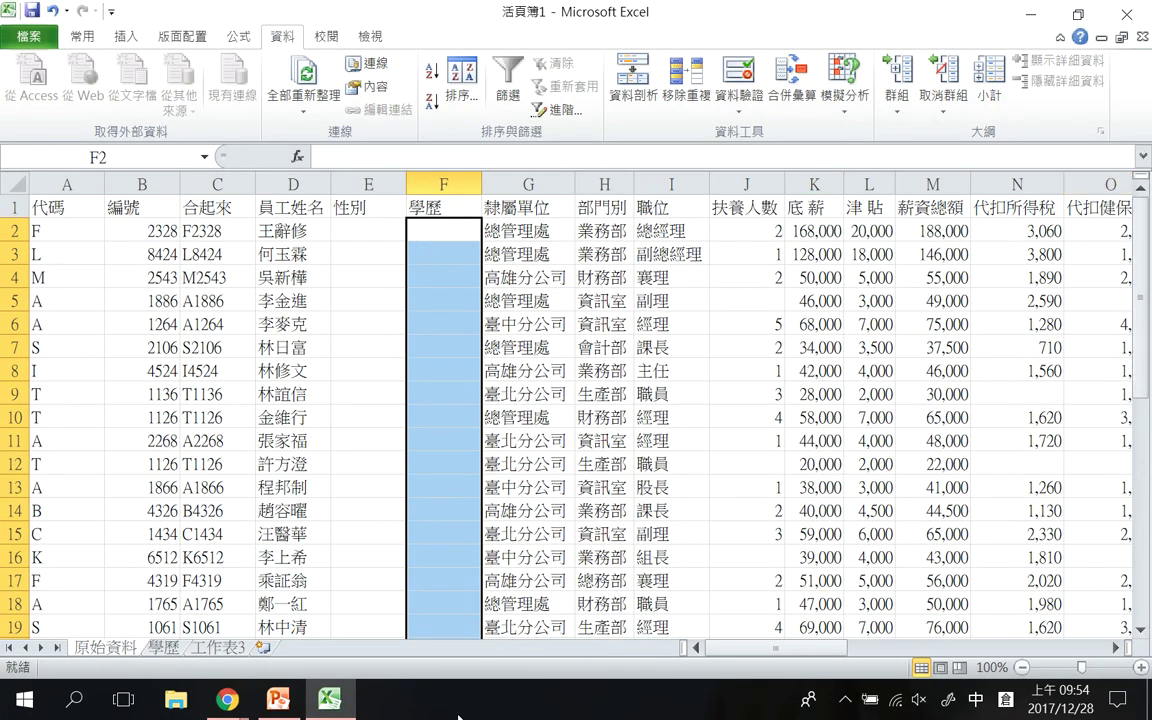
left_click_drag(1141, 396, 1140, 320)
left_click(457, 181)
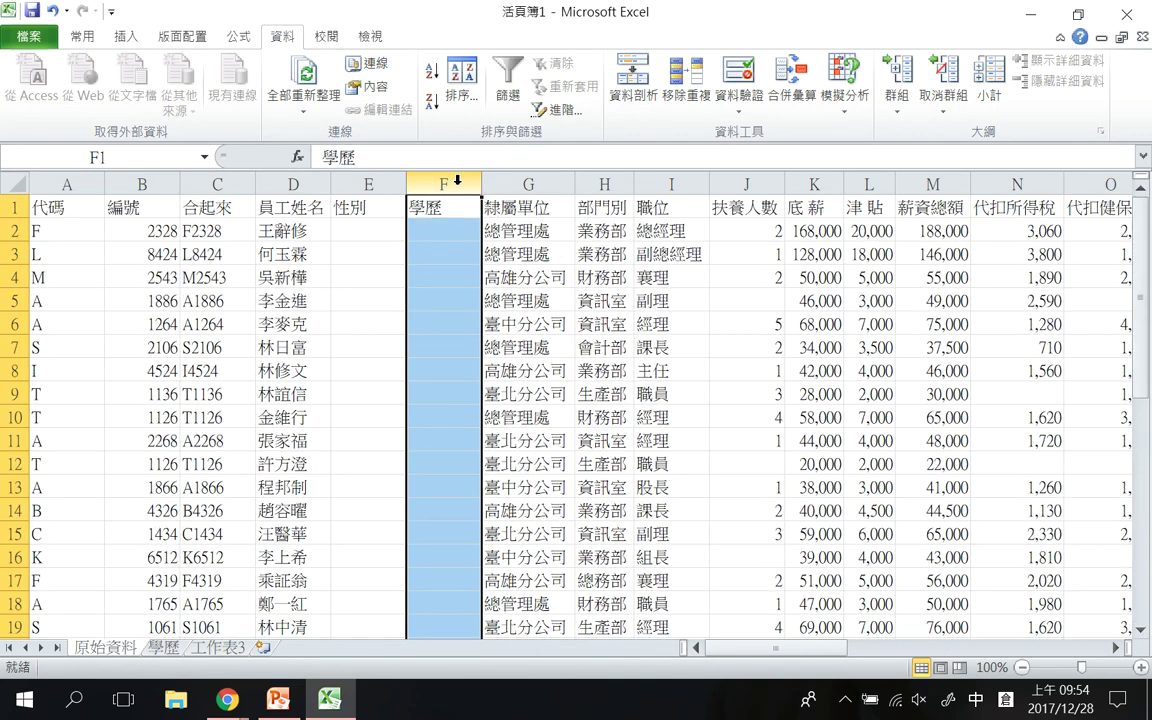
left_click_drag(448, 233, 447, 605)
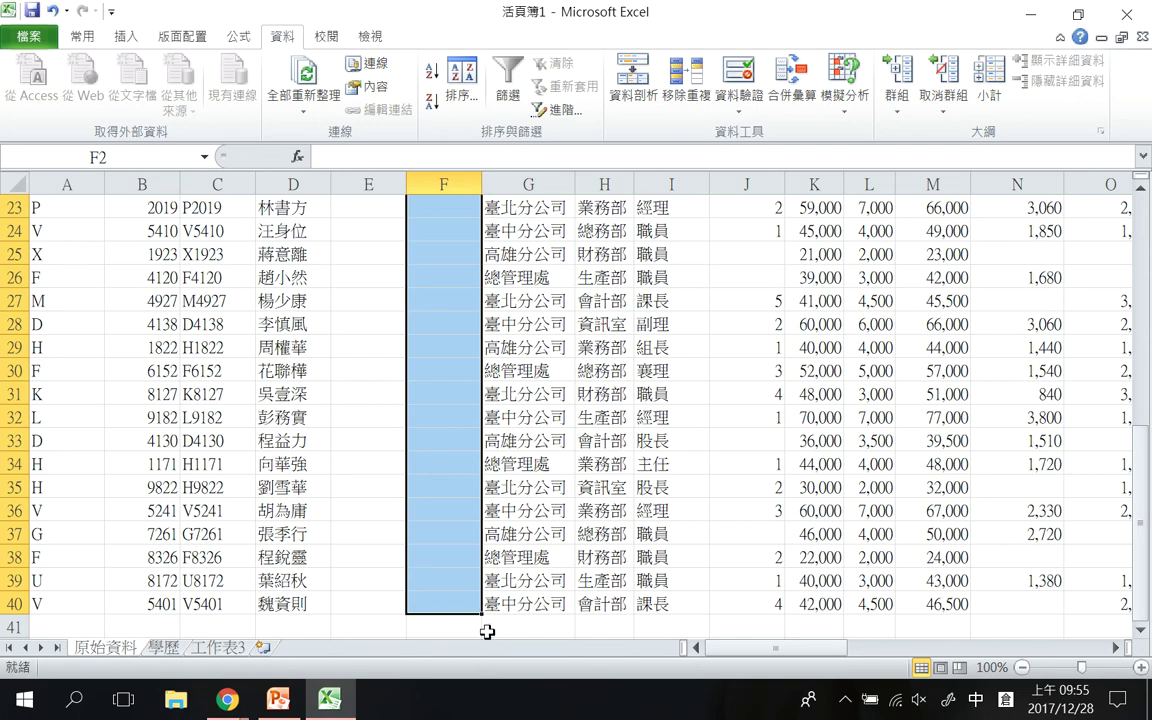
left_click(814, 440)
left_click_drag(1141, 430, 1145, 200)
Start a data validation rule for cells F2 to F4 and set the allowed type to 清單
left_click_drag(450, 237, 448, 275)
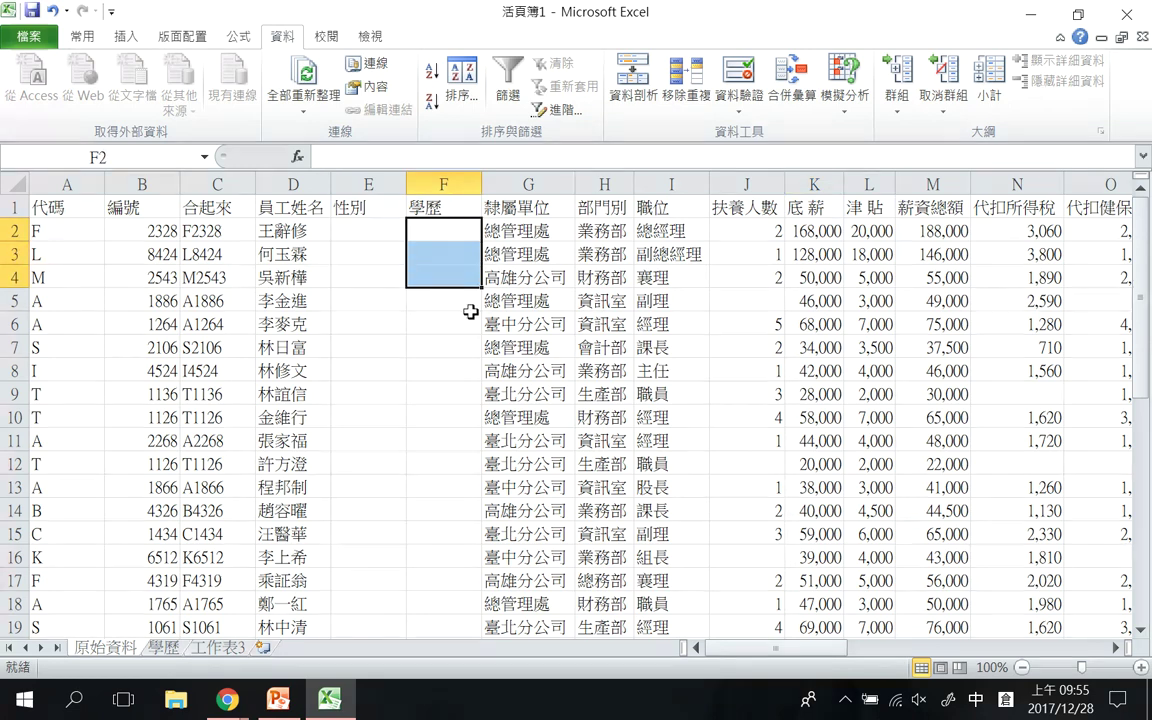
left_click(737, 114)
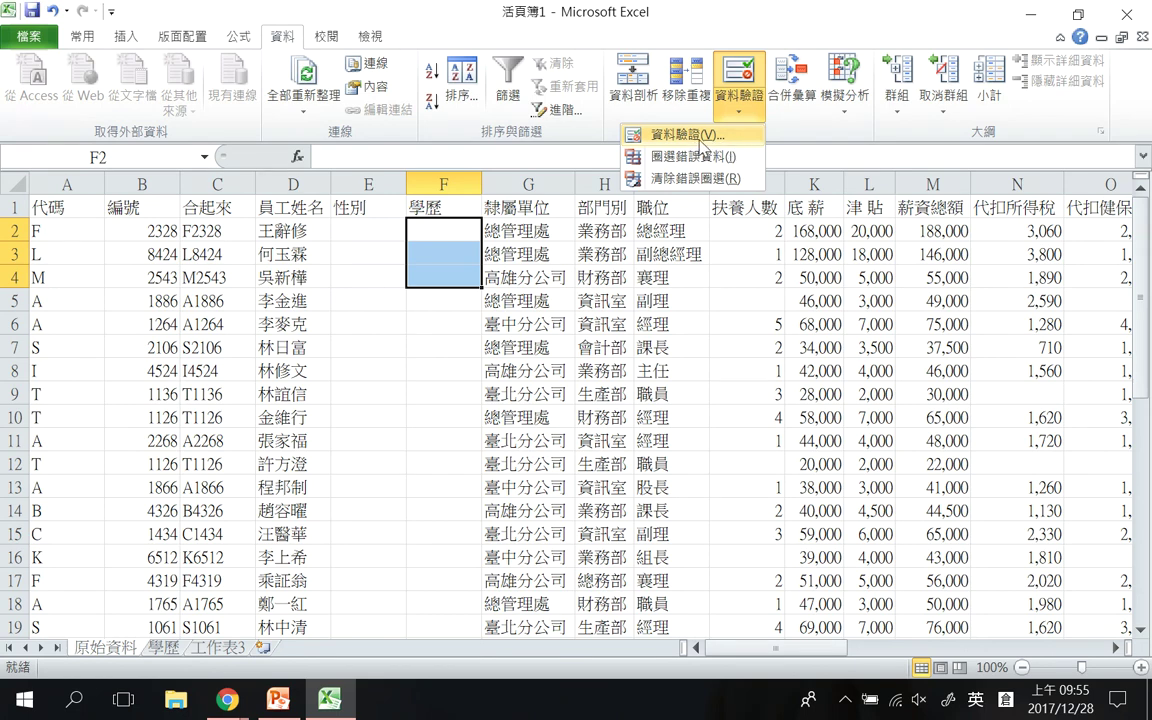
left_click(706, 134)
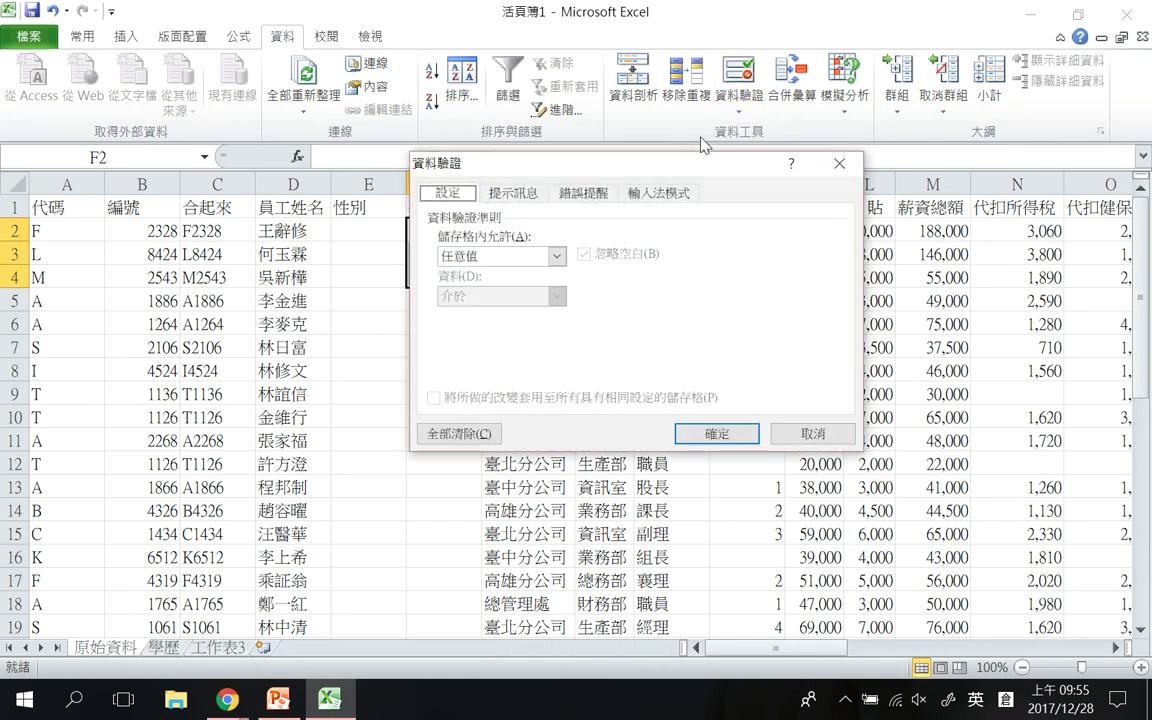
left_click_drag(590, 152, 716, 134)
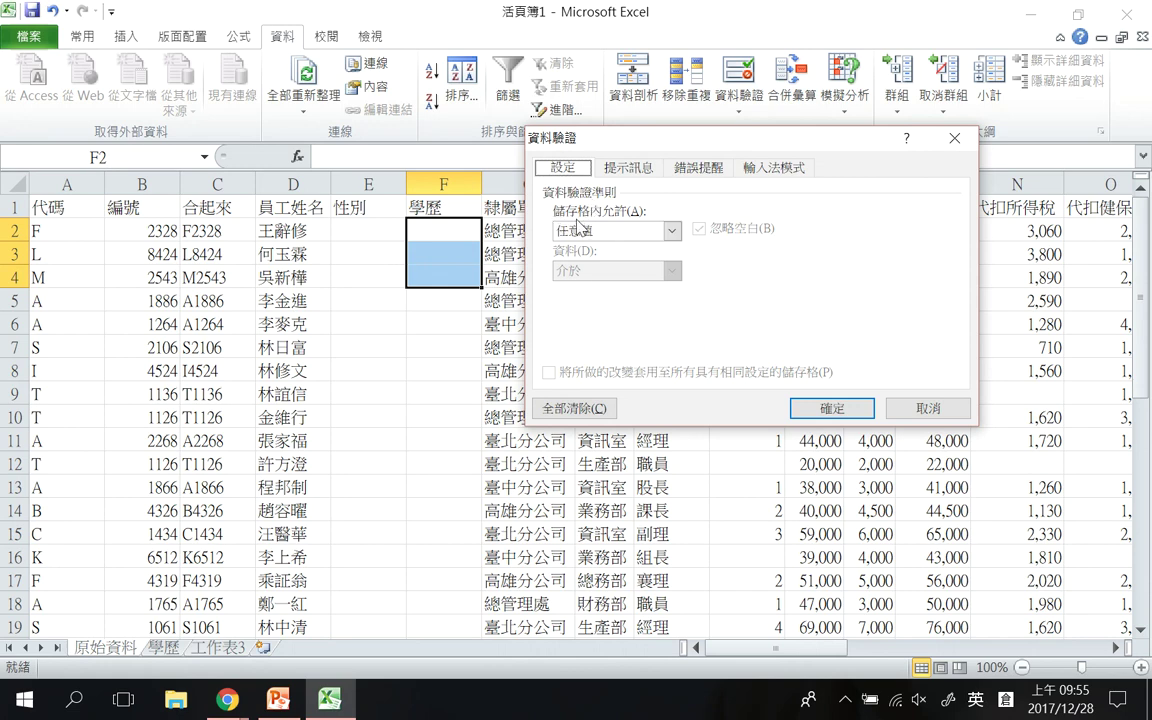
left_click(668, 231)
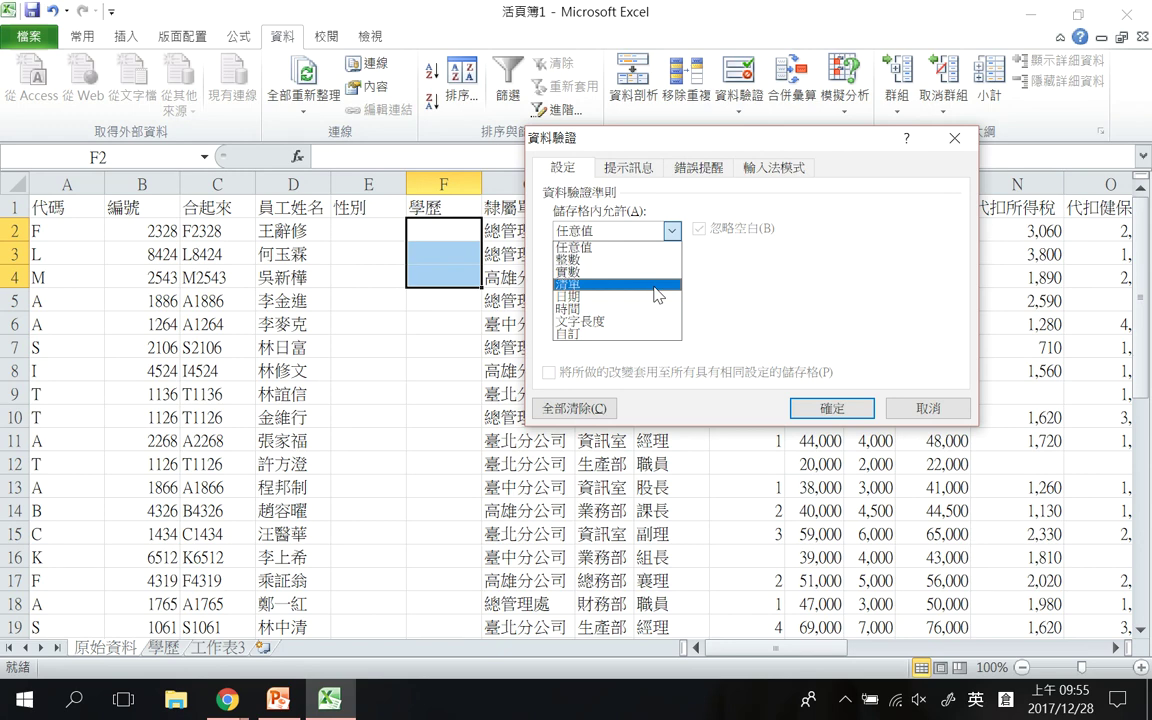
left_click(591, 284)
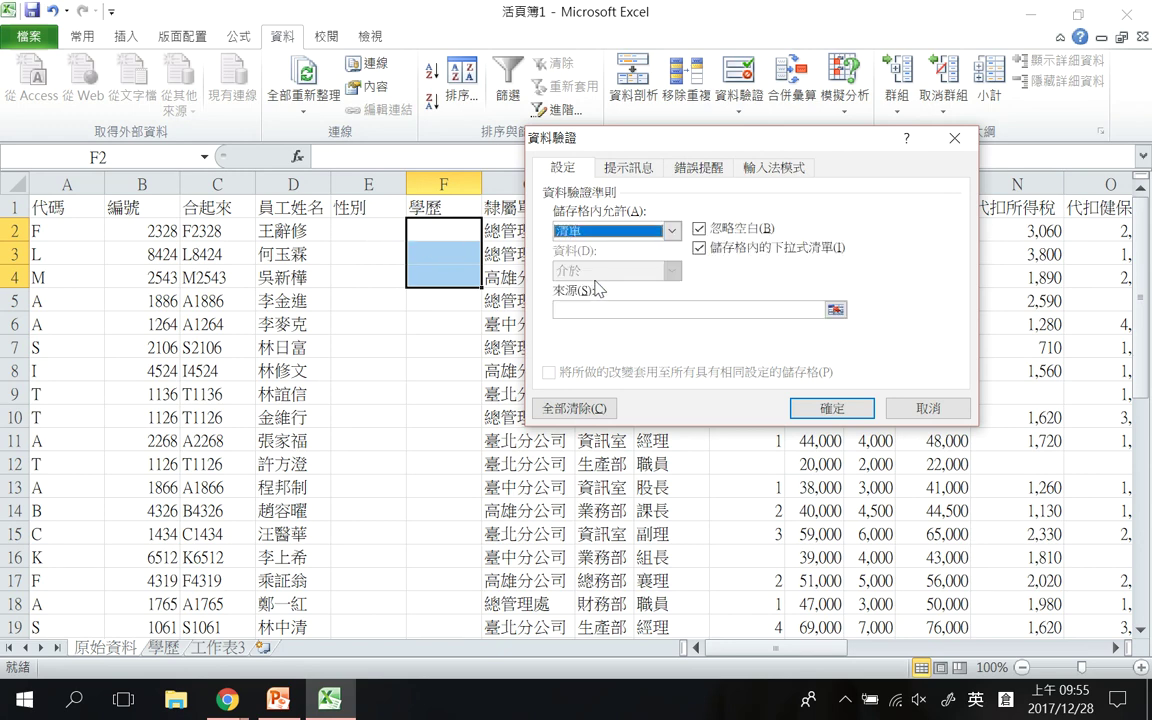
Use cells A1 to A4 of the 學歷 sheet as the list source and apply the validation rule
left_click(580, 310)
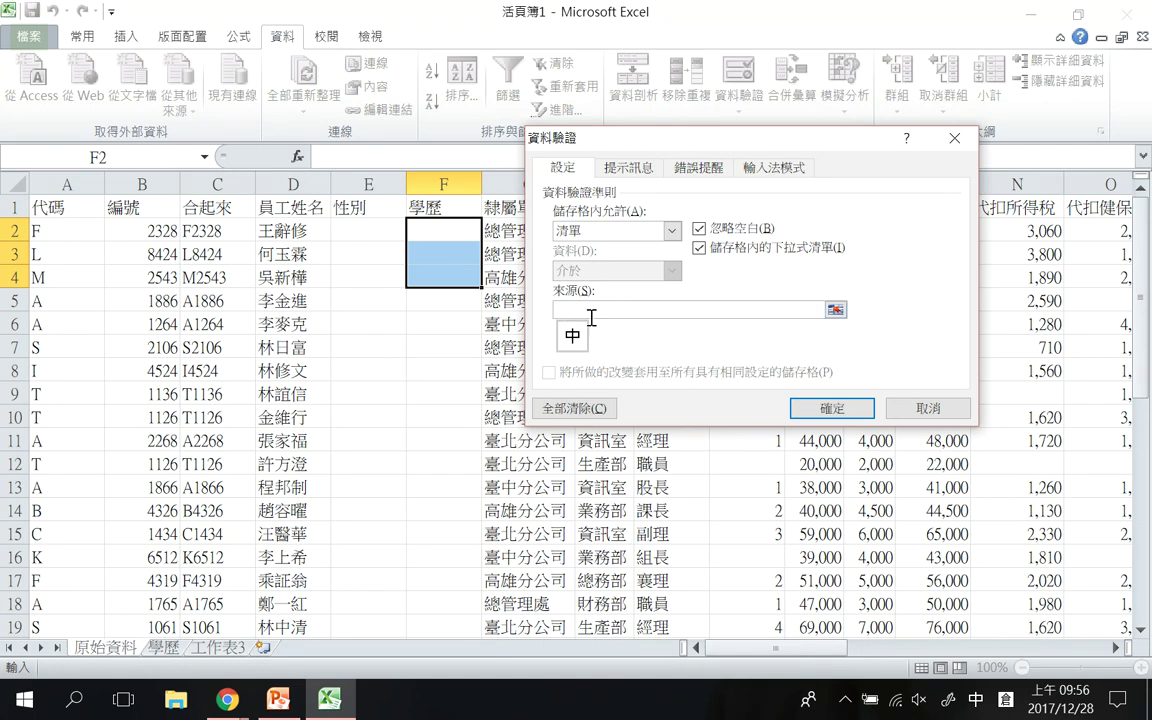
left_click(163, 647)
left_click_drag(74, 211, 68, 283)
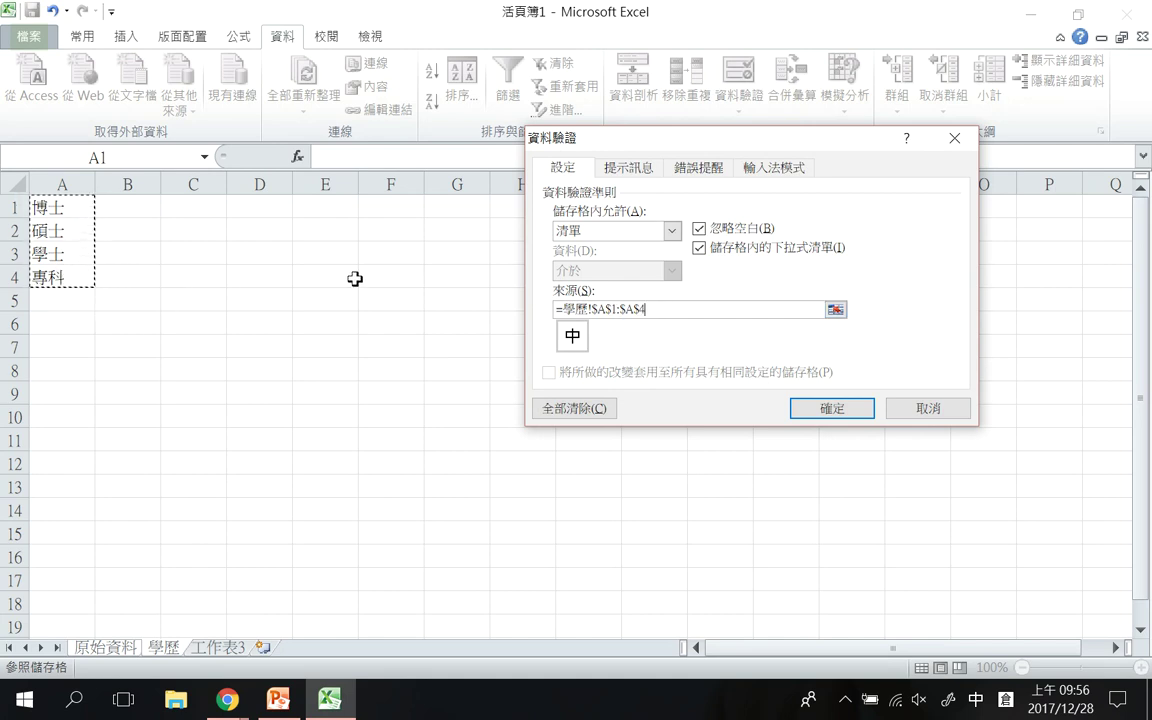
left_click(862, 408)
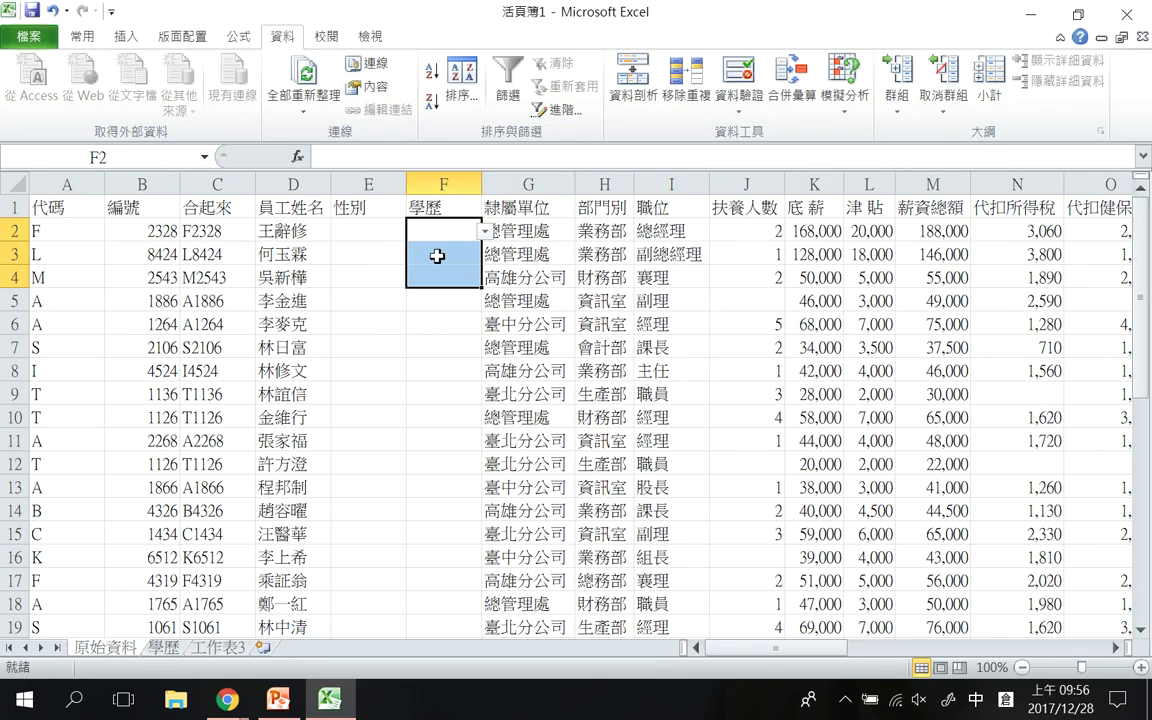
Widen column F slightly, and choose 碩士 for F2 and 專科 for F3 from their drop-down lists
left_click(436, 232)
left_click_drag(481, 178, 507, 178)
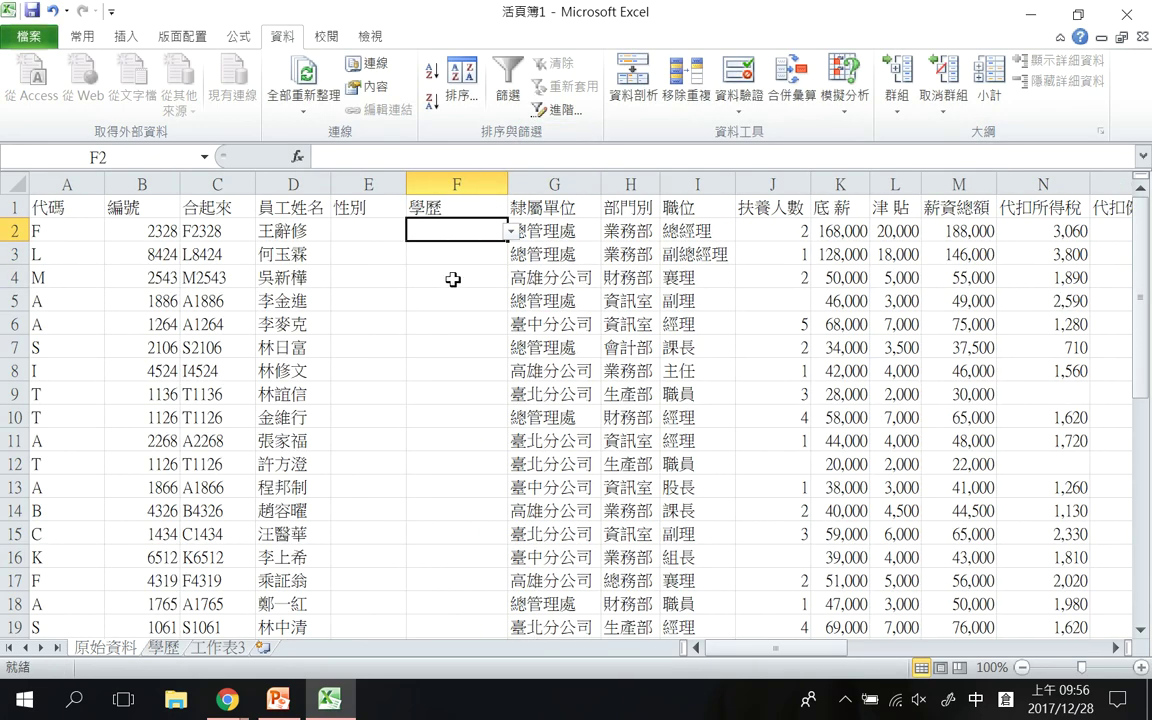
left_click(511, 231)
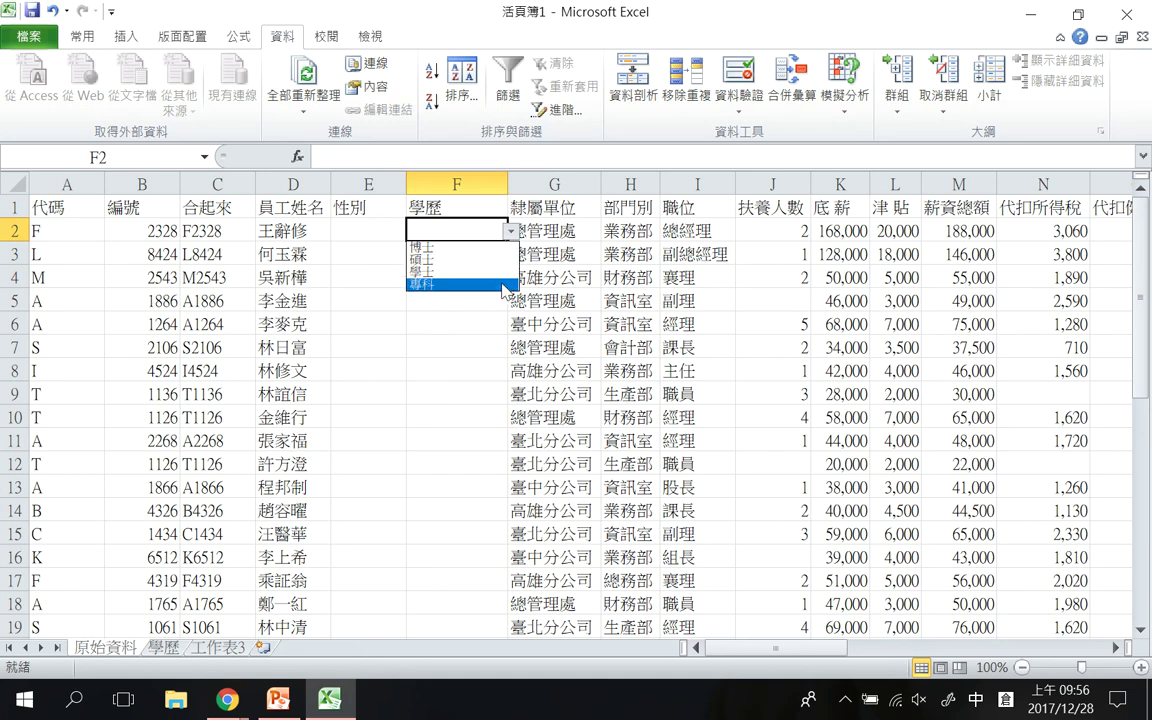
left_click(430, 258)
key("Return")
left_click(510, 256)
left_click(440, 294)
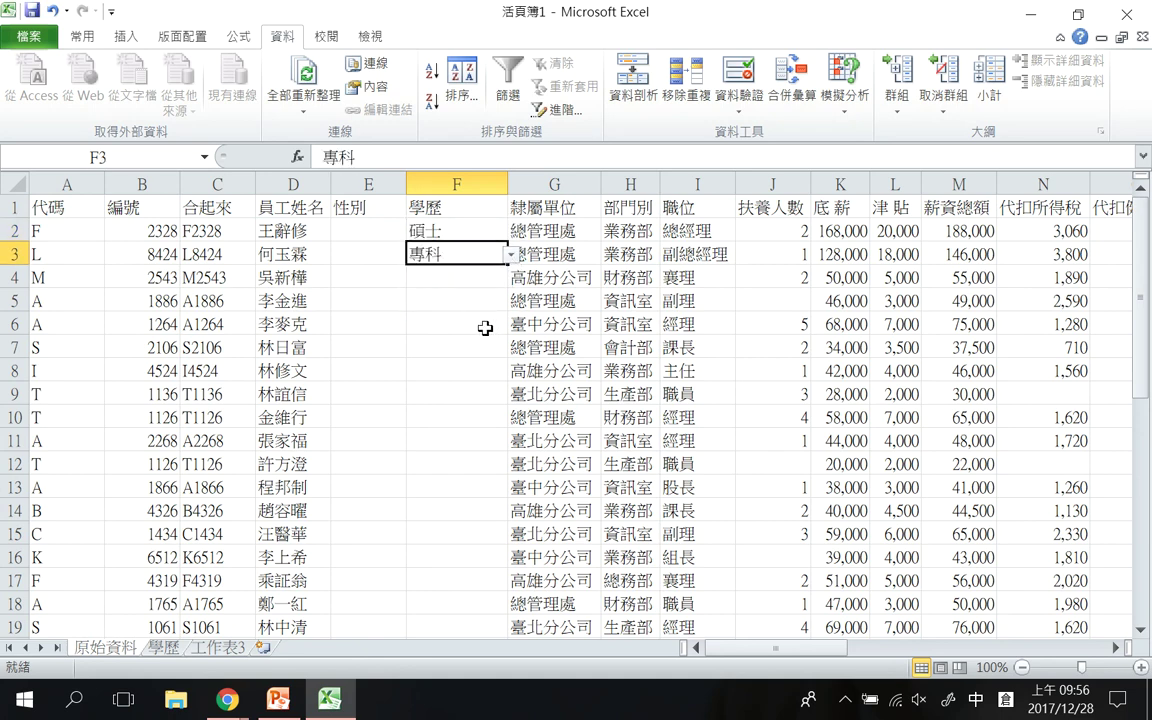
key("Return")
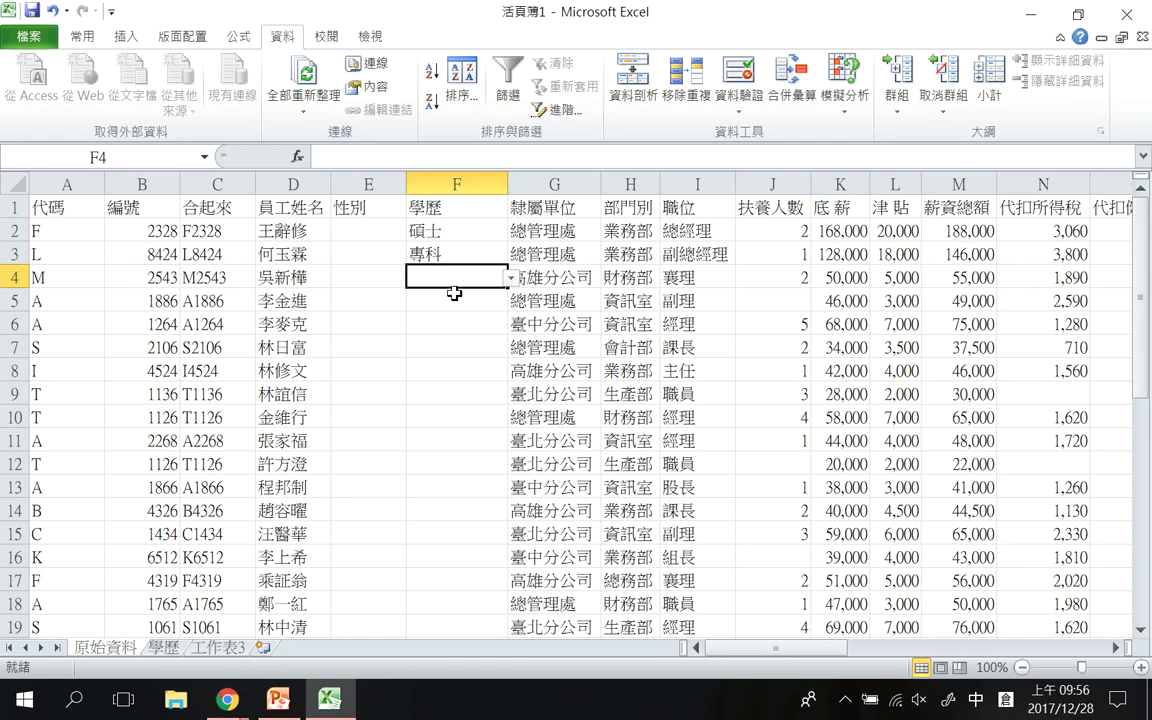
key("Return")
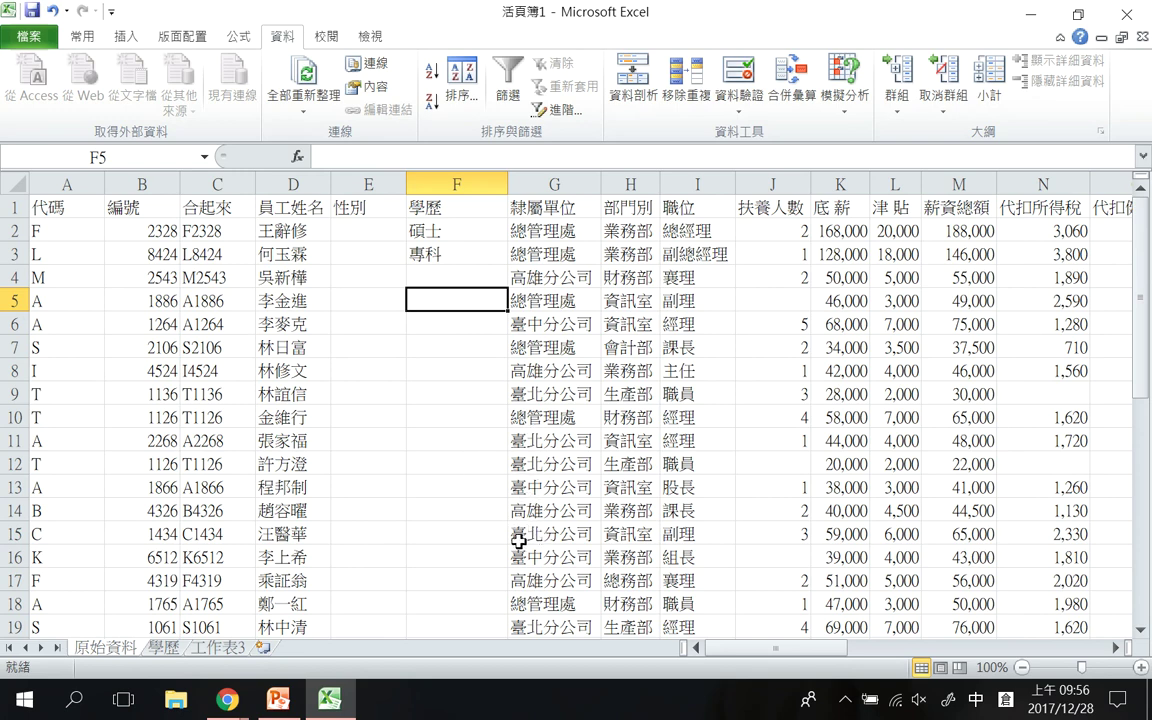
Fill the empty cell F4 down to F9 to copy its drop-down list, and check the list in the filled cells
left_click(462, 276)
left_click(510, 278)
left_click(510, 278)
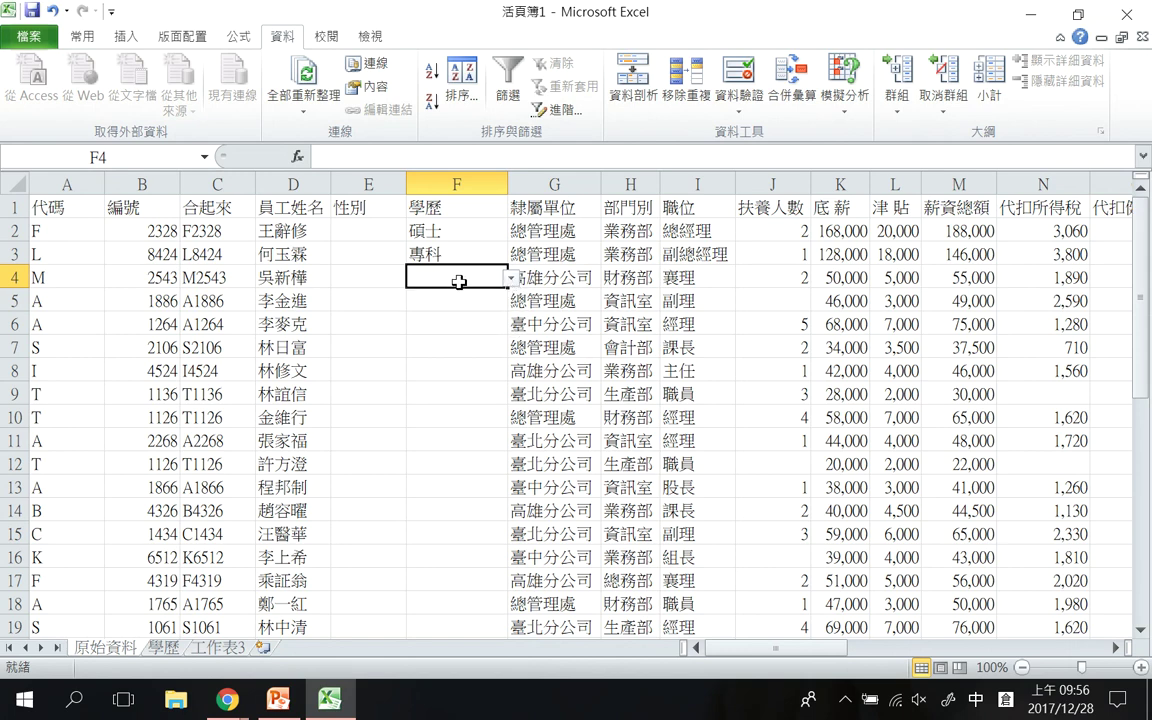
left_click_drag(508, 290, 458, 392)
left_click(485, 301)
left_click(509, 301)
left_click(470, 303)
left_click(466, 320)
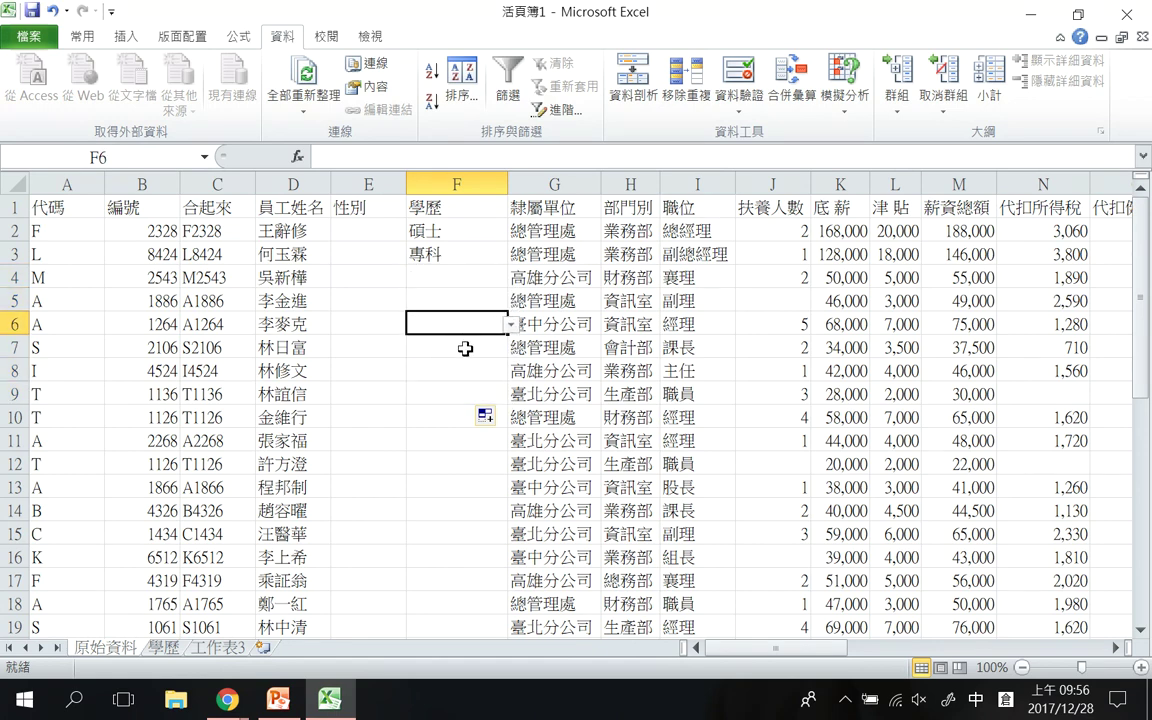
left_click(512, 325)
key("Escape")
Try filling 專科 from F3 down to F13, and undo the fill
left_click(441, 253)
left_click_drag(508, 264, 510, 492)
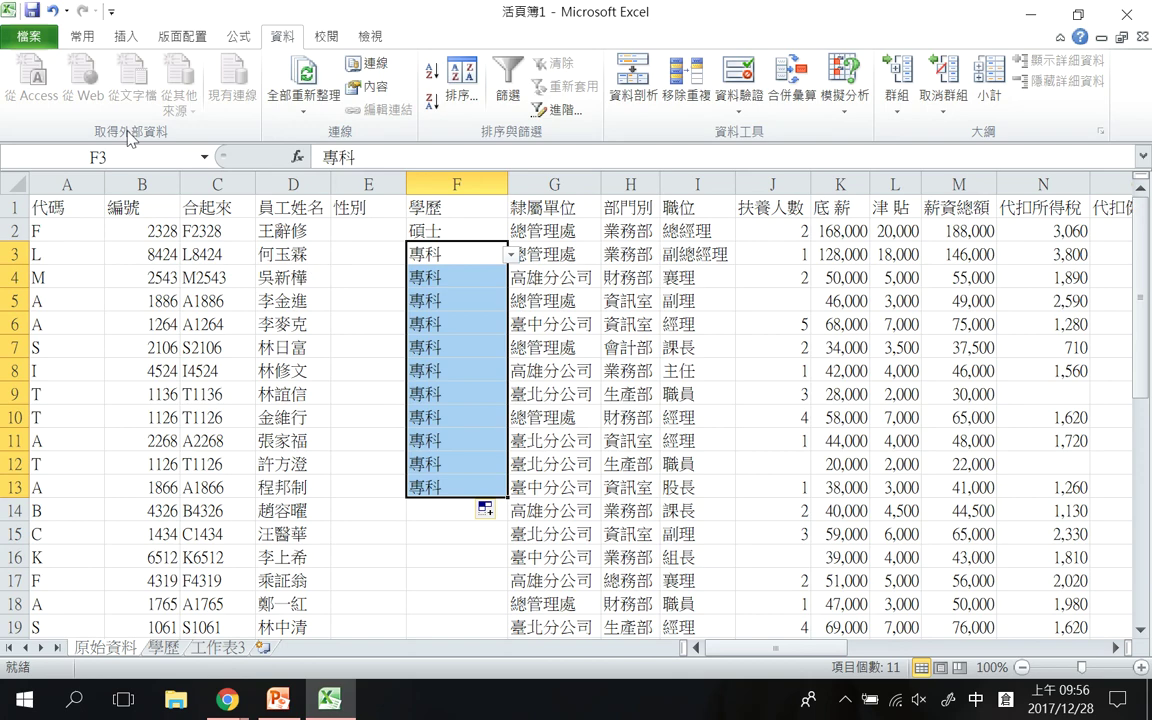
left_click(52, 11)
Fill the empty cell F4 down to F40 to copy its drop-down list, and choose 碩士 for F40
left_click(500, 303)
left_click(475, 276)
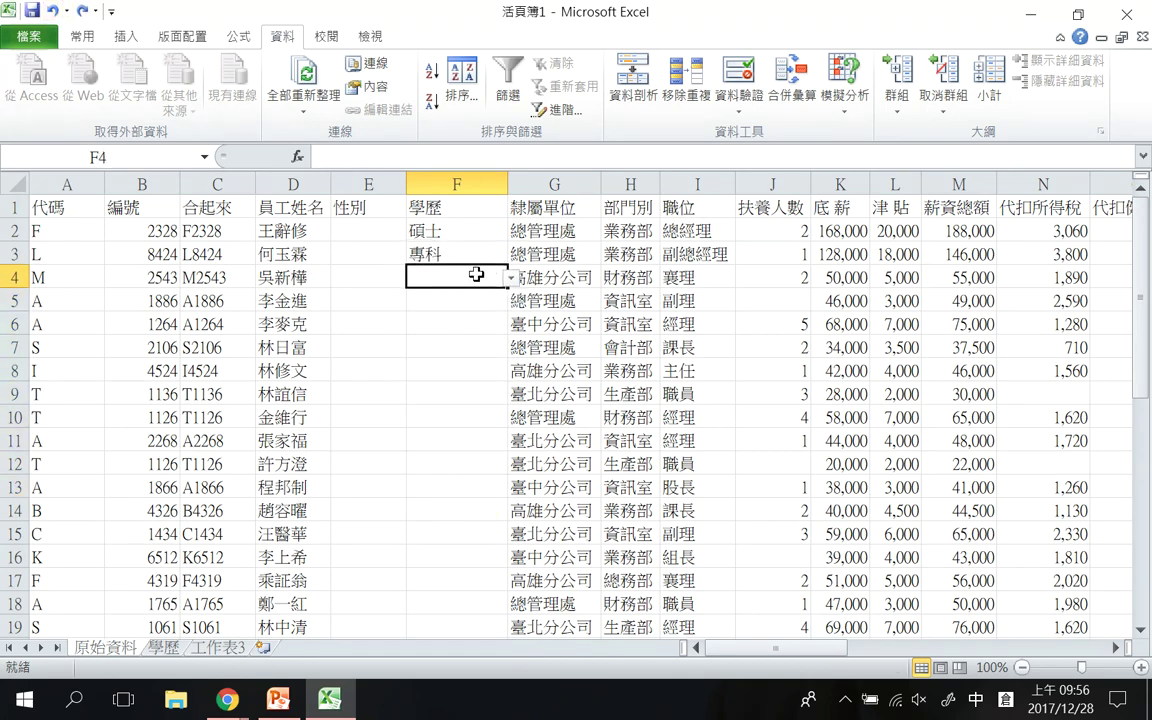
left_click_drag(508, 289, 458, 605)
left_click(458, 625)
left_click(462, 601)
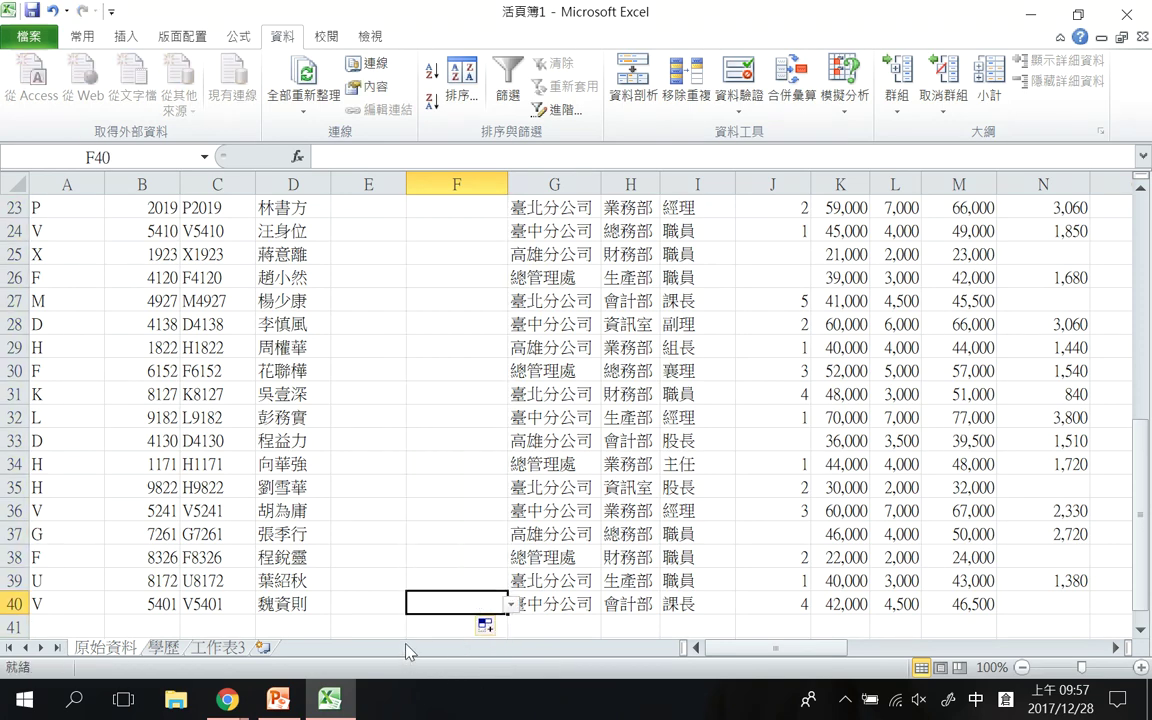
left_click(511, 606)
left_click(429, 564)
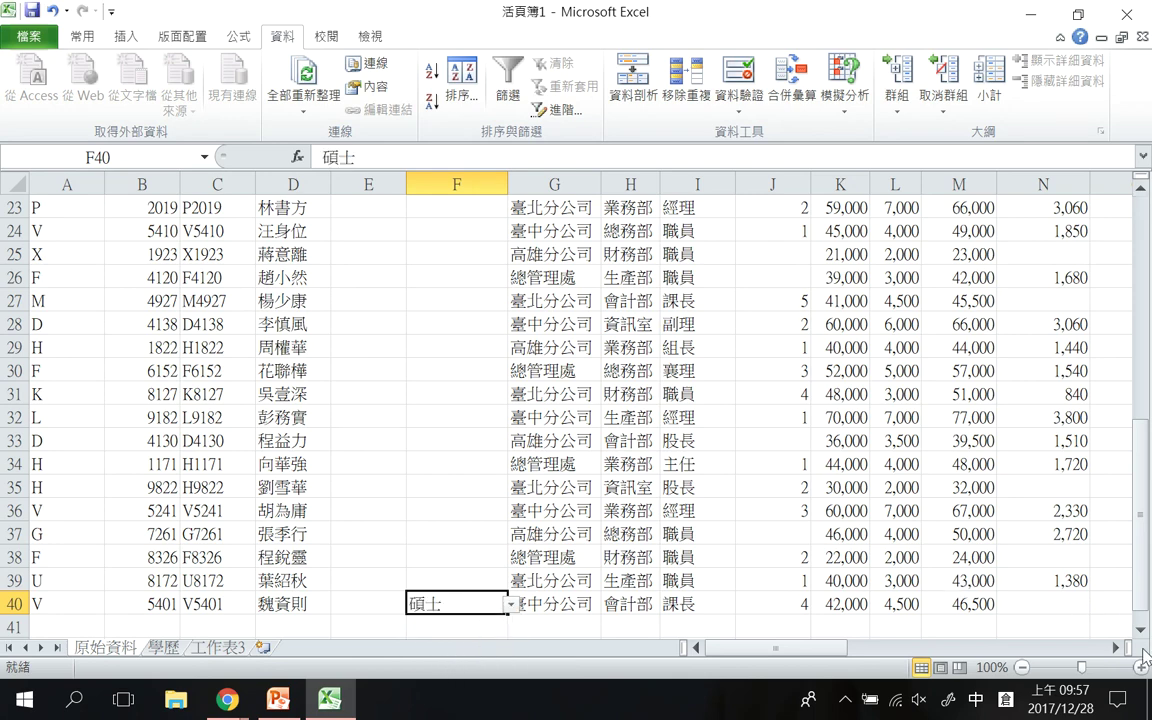
Extend F40 down to F41 and choose 學士 for F41 from the drop-down list
scroll(540, 540, "down", 1)
left_click_drag(509, 545, 512, 562)
left_click(495, 558)
left_click(511, 557)
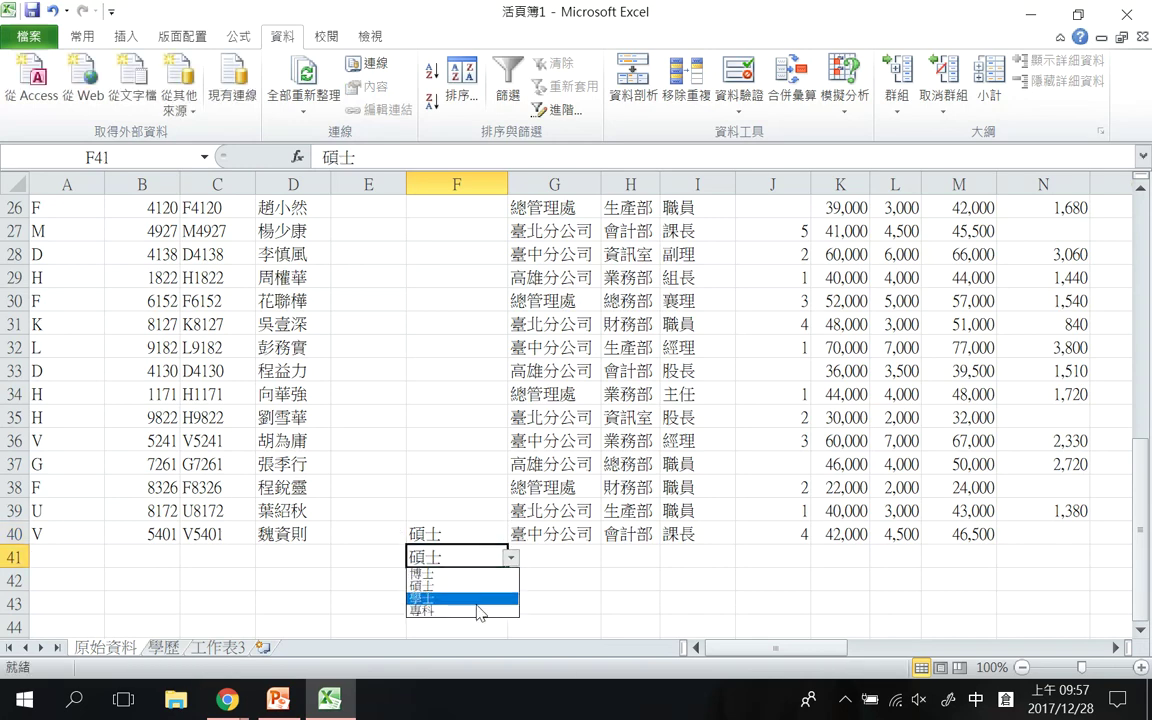
left_click(477, 598)
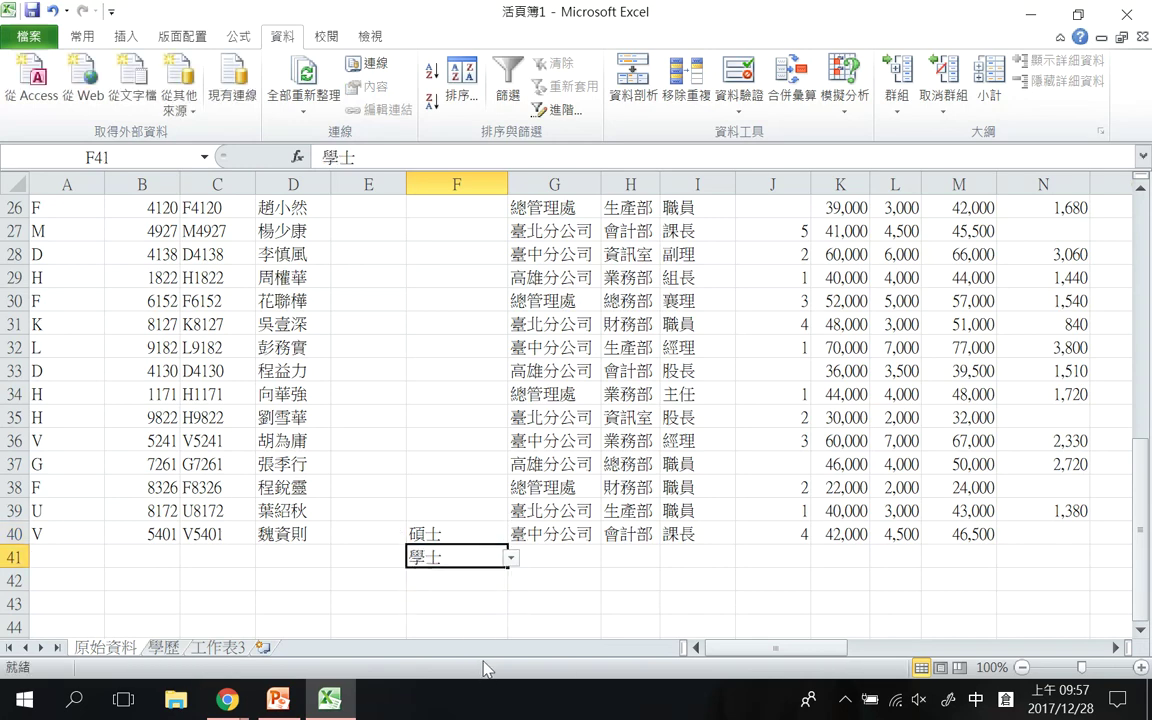
Choose 碩士 for F4 in the 學歷 column from its drop-down list
scroll(1025, 540, "up", 8)
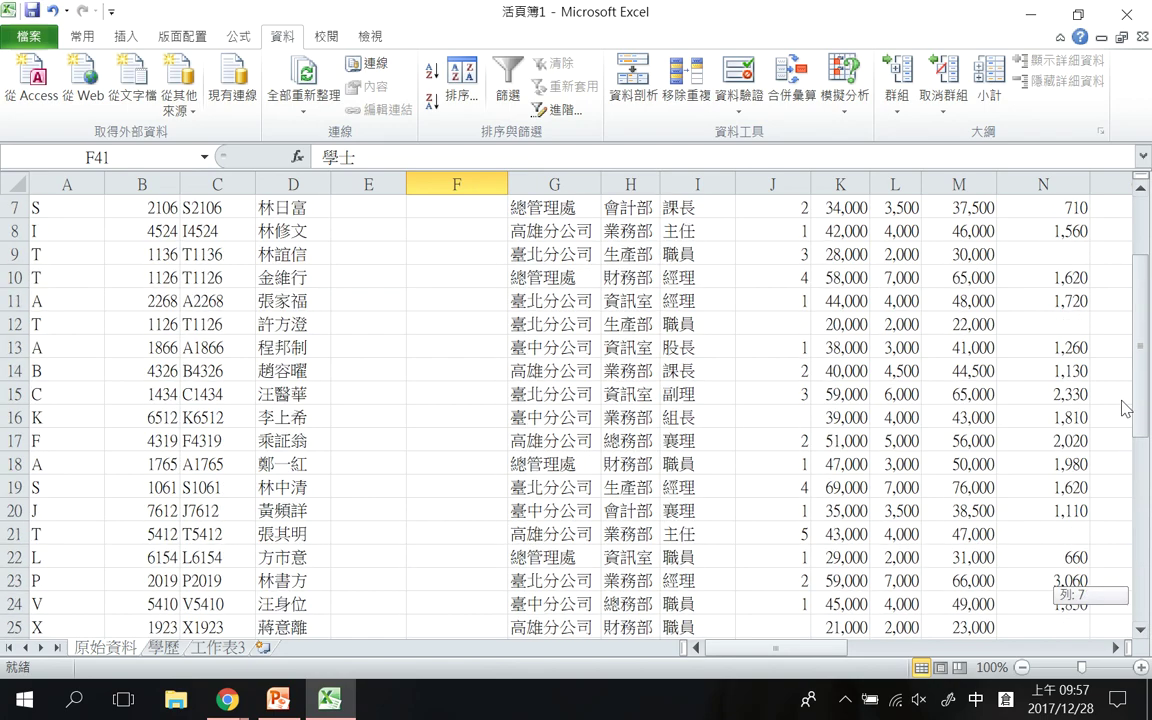
left_click(462, 298)
left_click(470, 272)
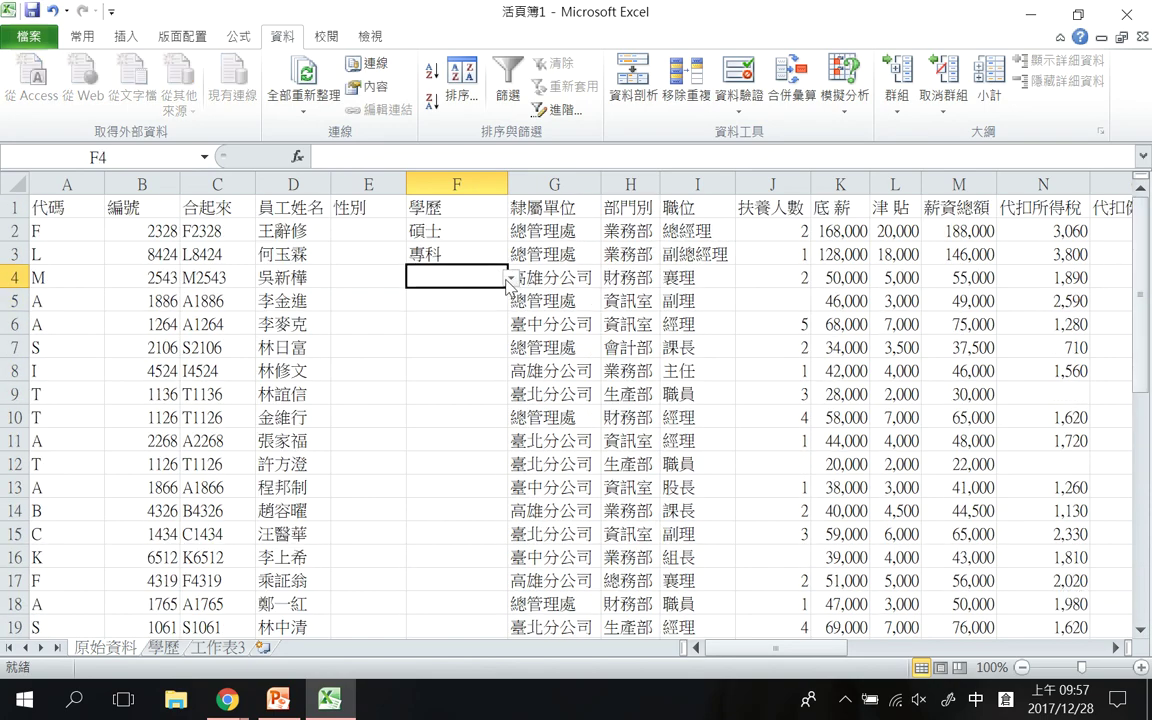
left_click(511, 278)
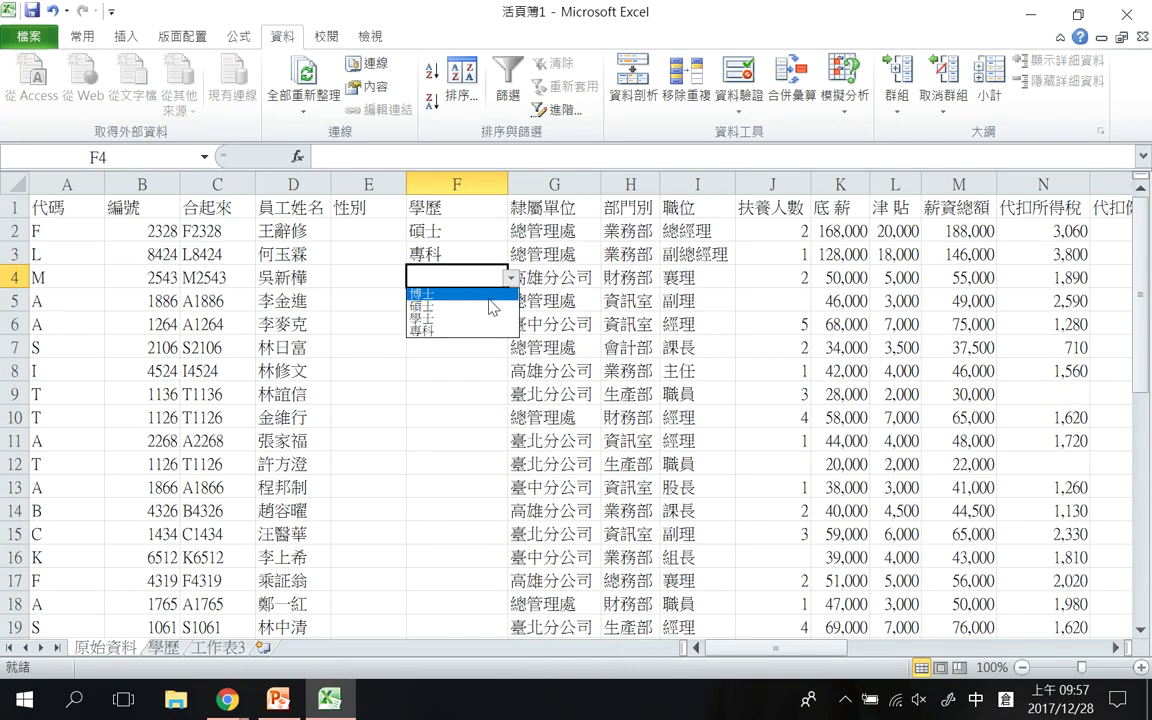
left_click(450, 306)
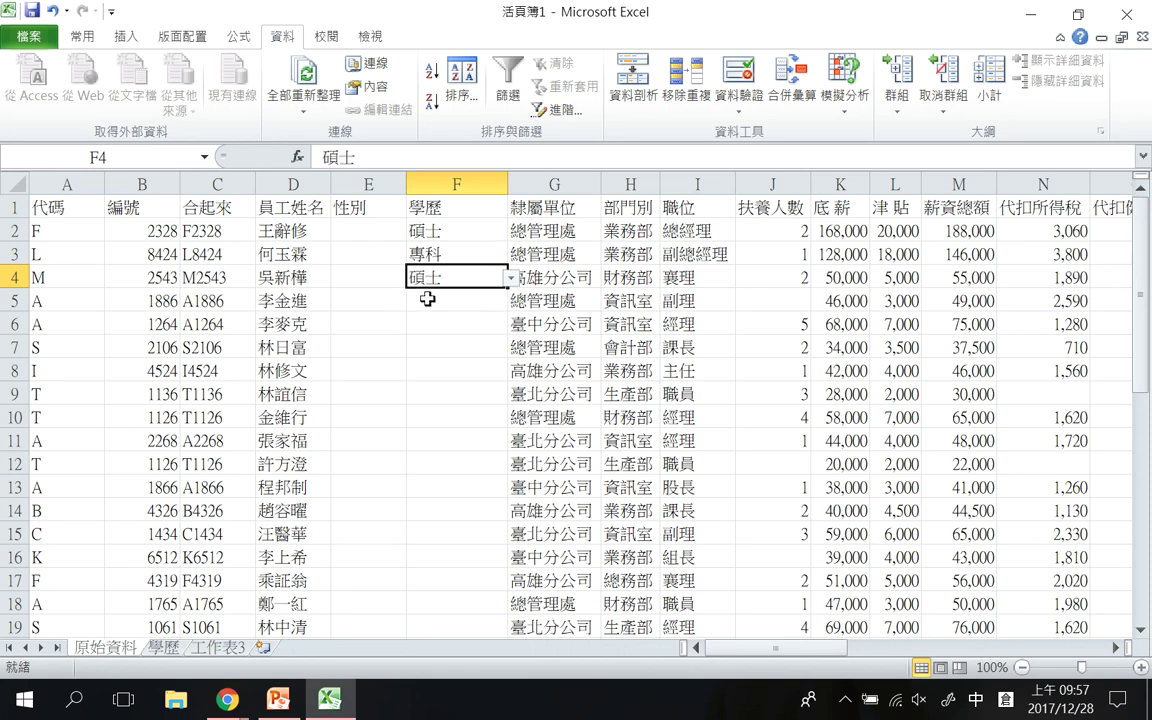
Switch to the PowerPoint notes and underline the handwritten 工作表 and 男、女 entries on slide 3
left_click(298, 708)
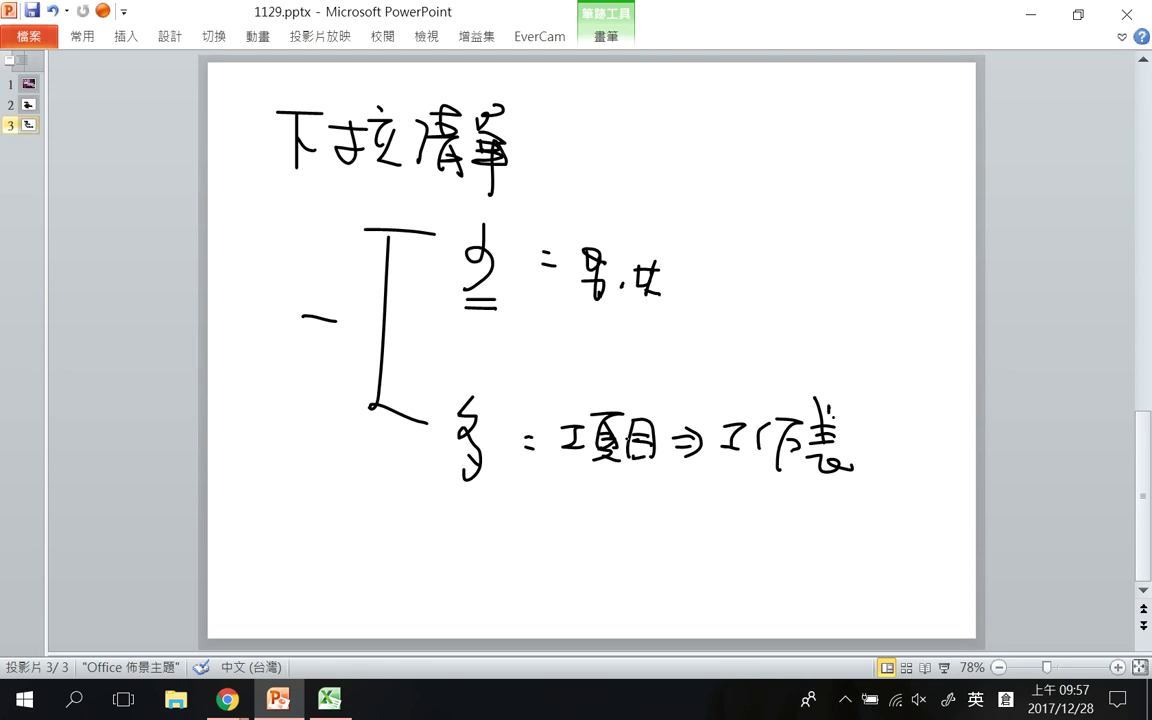
left_click_drag(738, 486, 858, 490)
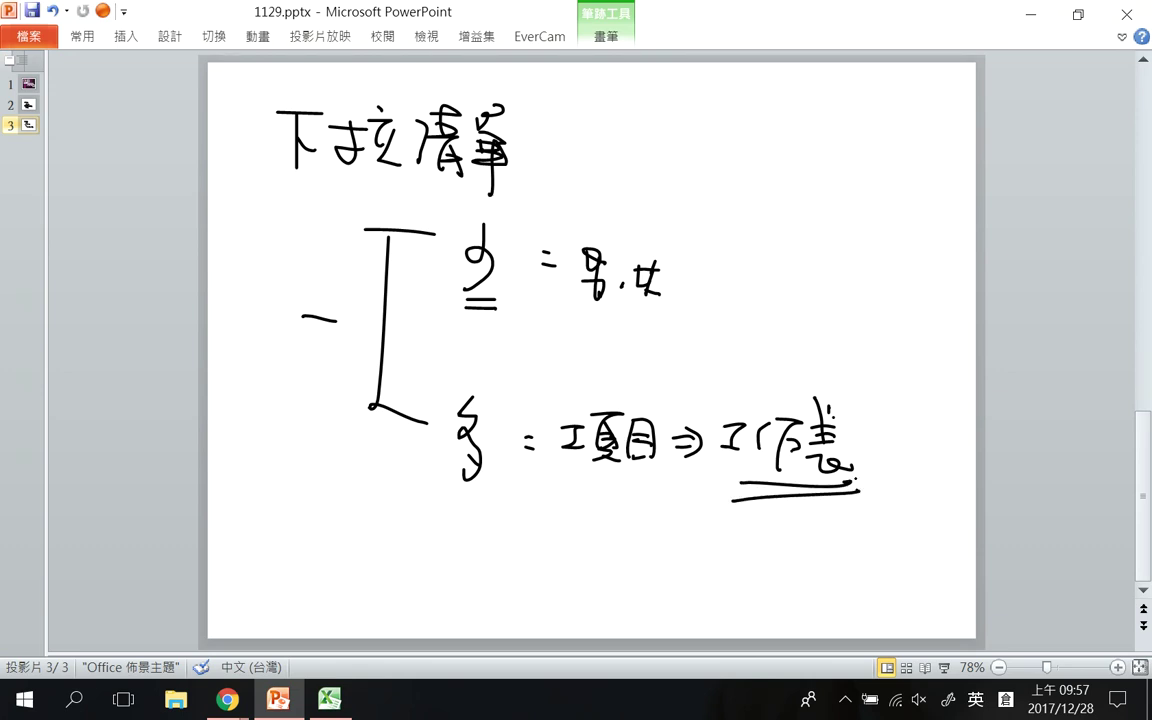
left_click_drag(578, 310, 670, 309)
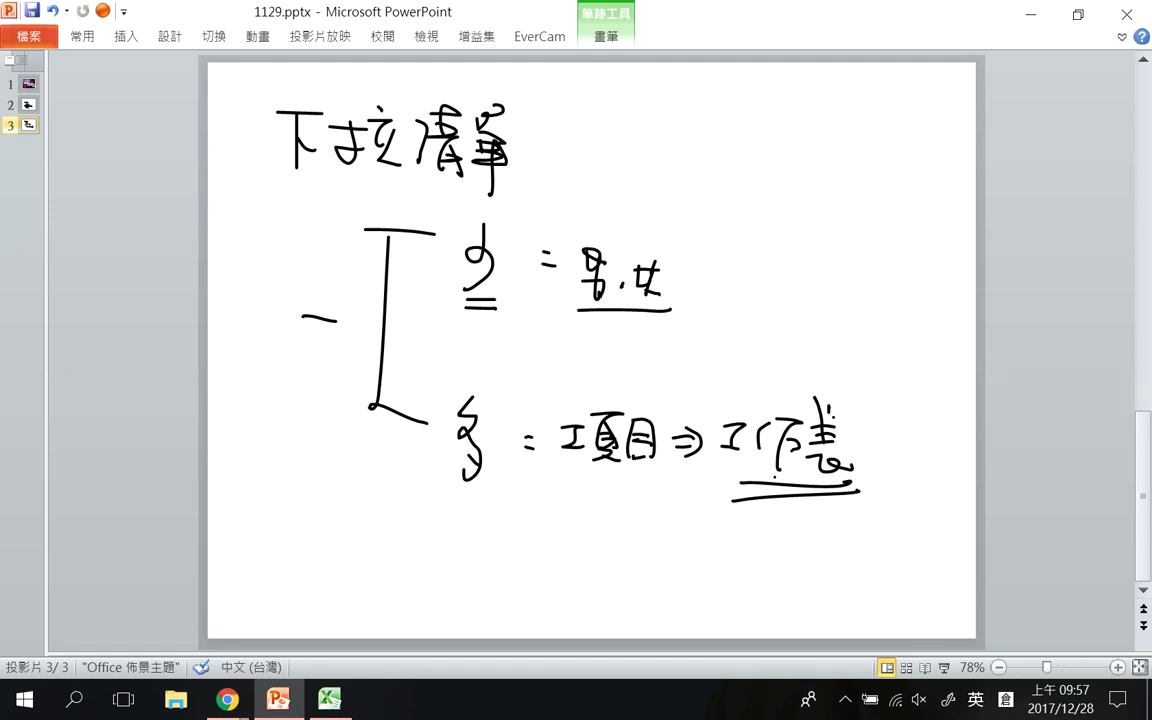
Switch back to the Excel workbook and display the 工作表3 sheet
left_click(329, 699)
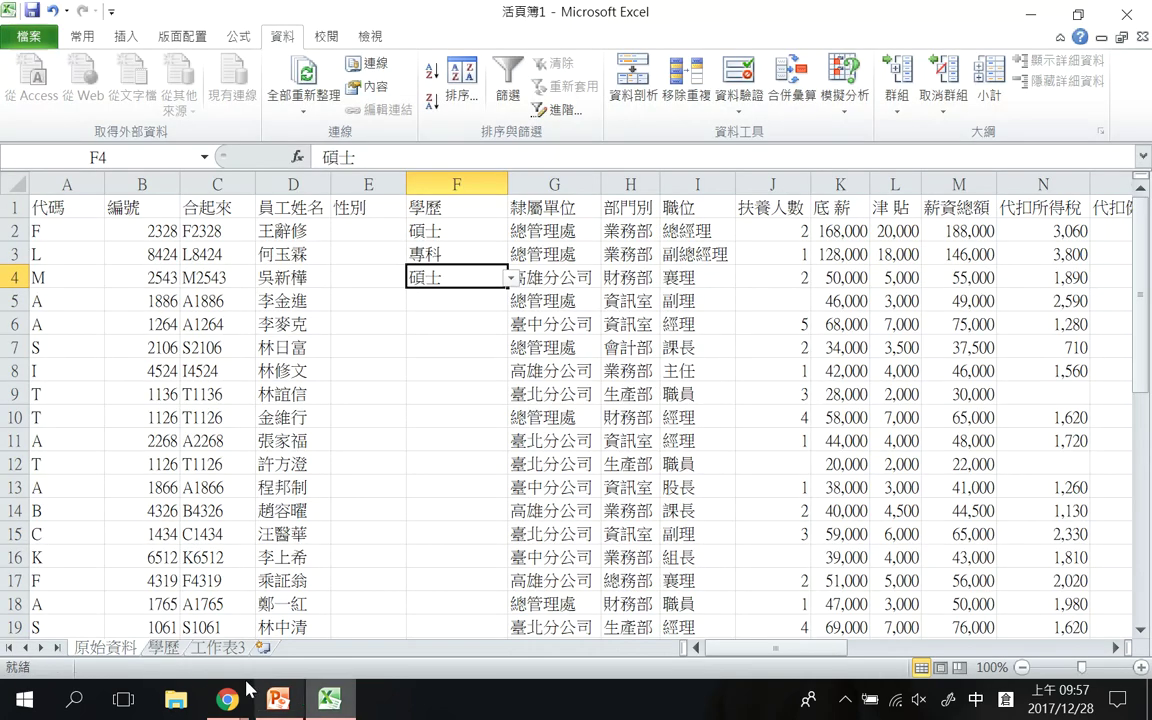
left_click(218, 648)
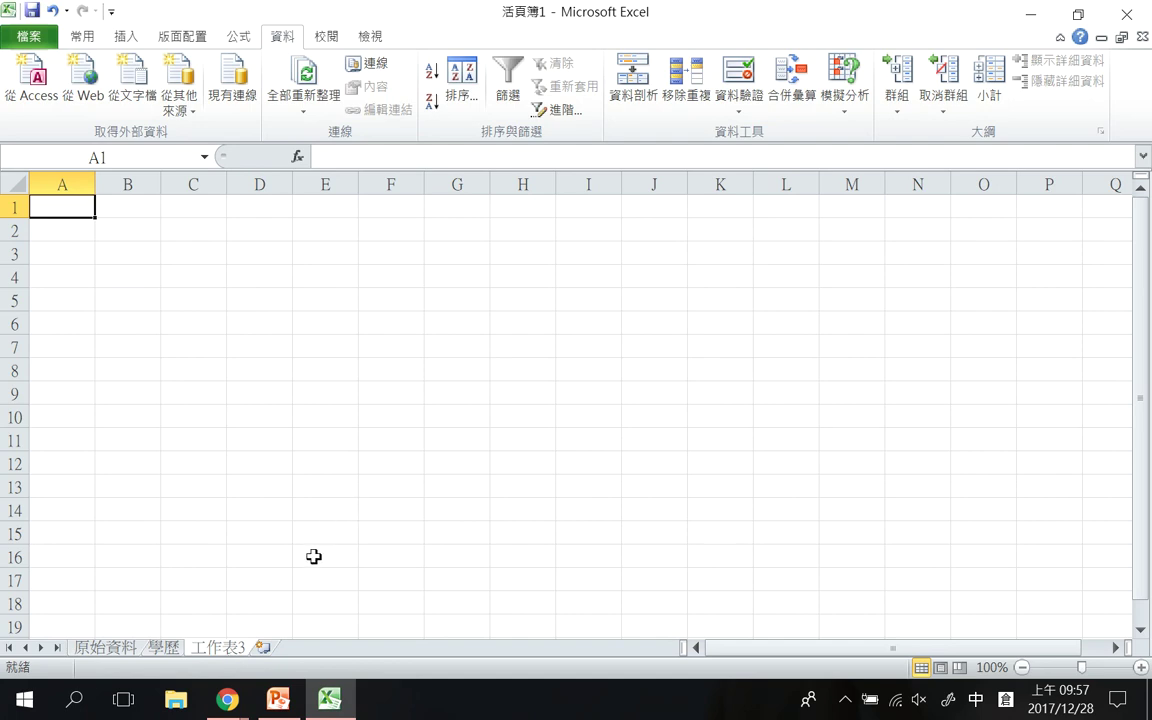
Switch to the PowerPoint notes and handwrite a short two-character remark after the 男、女 entry on slide 3
left_click(300, 702)
left_click_drag(687, 289, 697, 288)
left_click_drag(729, 252, 752, 250)
mouse_move(724, 262)
left_mouse_down()
mouse_move(727, 285)
mouse_move(755, 282)
left_mouse_up()
mouse_move(727, 286)
left_mouse_down()
mouse_move(758, 283)
mouse_move(747, 314)
left_mouse_up()
left_click_drag(766, 263, 797, 257)
mouse_move(784, 262)
left_mouse_down()
mouse_move(770, 300)
mouse_move(825, 325)
left_mouse_up()
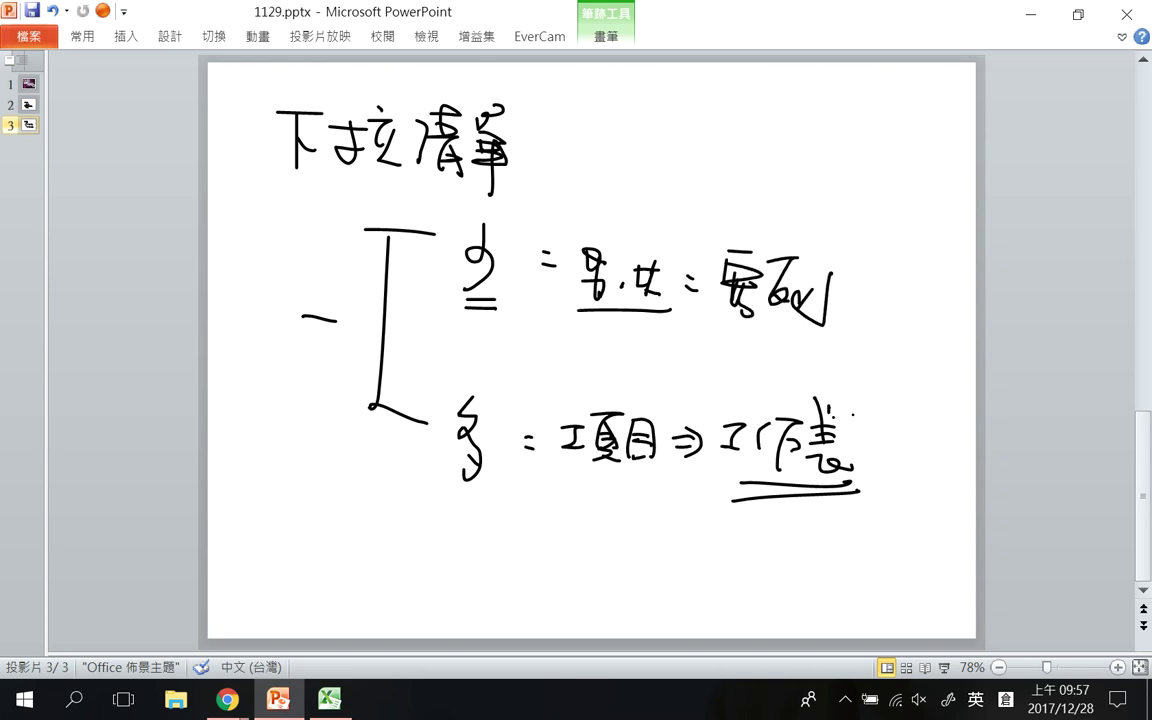
Switch to the Excel workbook, change A1 on the 學歷 sheet to 博士候選人 and widen column A to fit
left_click(352, 697)
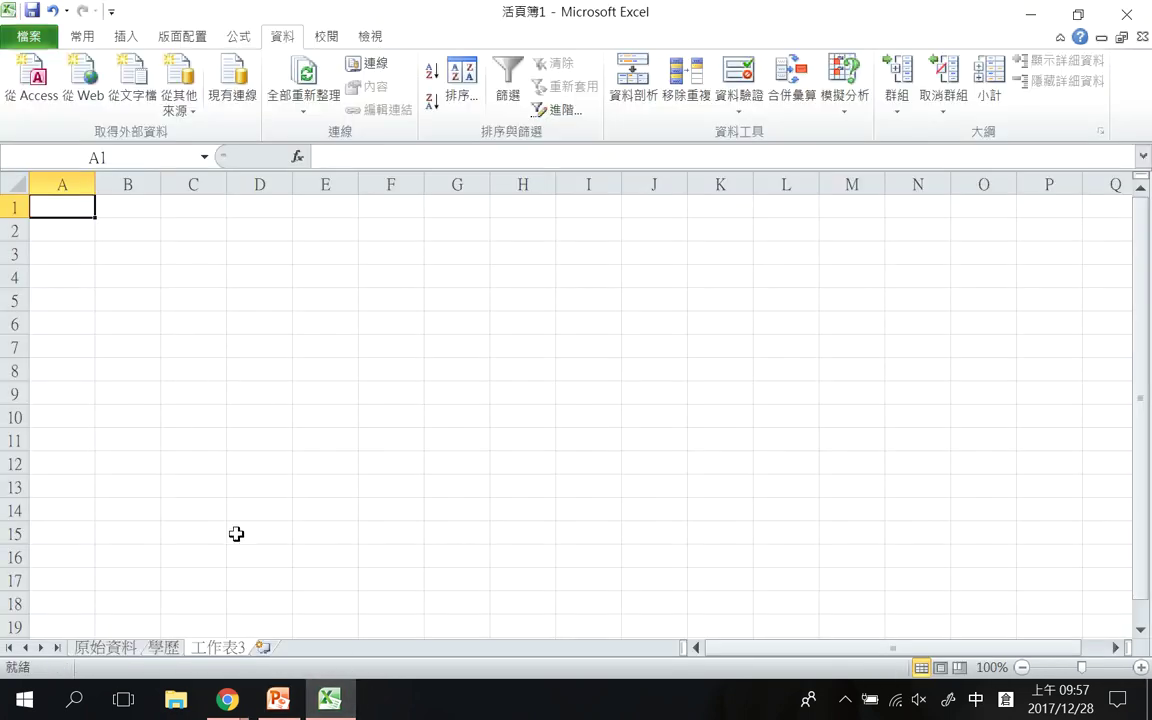
left_click(165, 648)
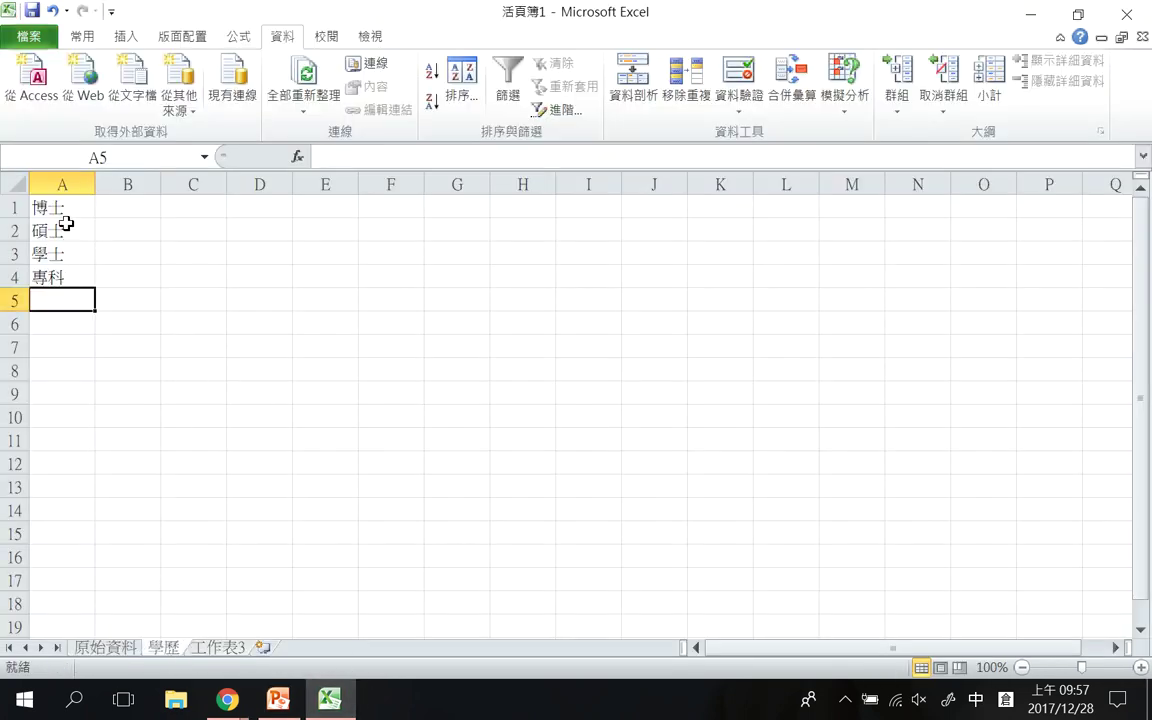
left_click(68, 209)
left_click(389, 155)
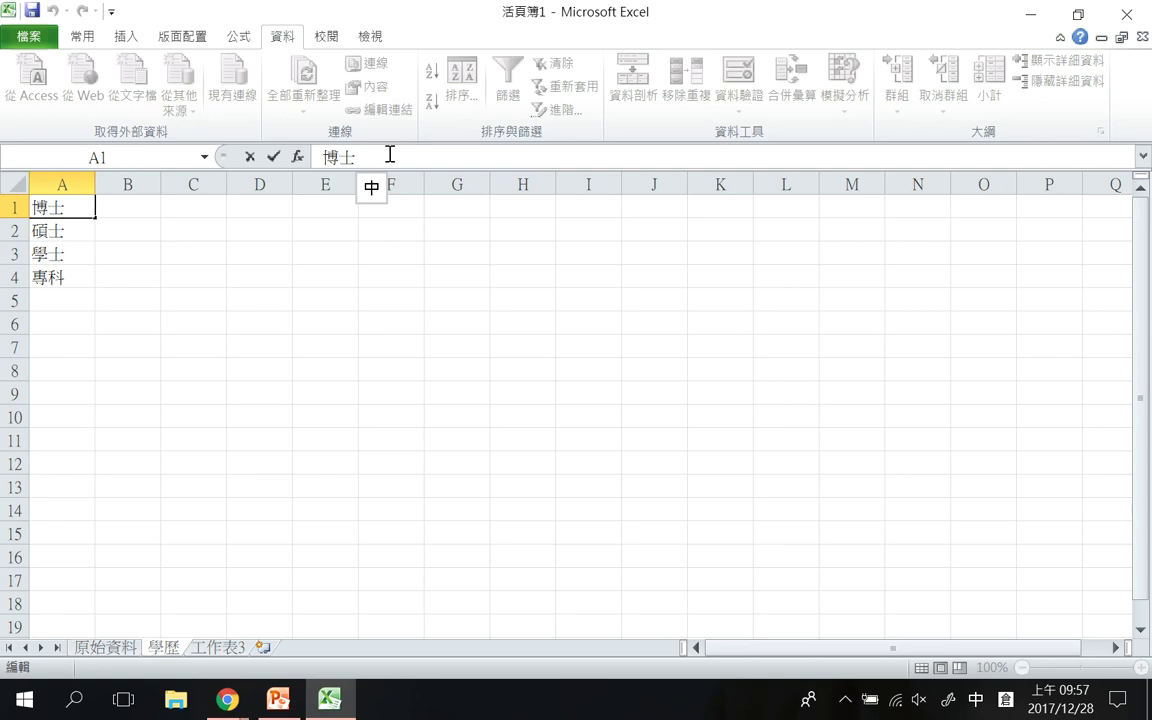
type("候選人")
key("Return")
left_click_drag(95, 184, 137, 184)
Check the drop-down entries offered in F4 on the 原始資料 sheet
left_click(105, 647)
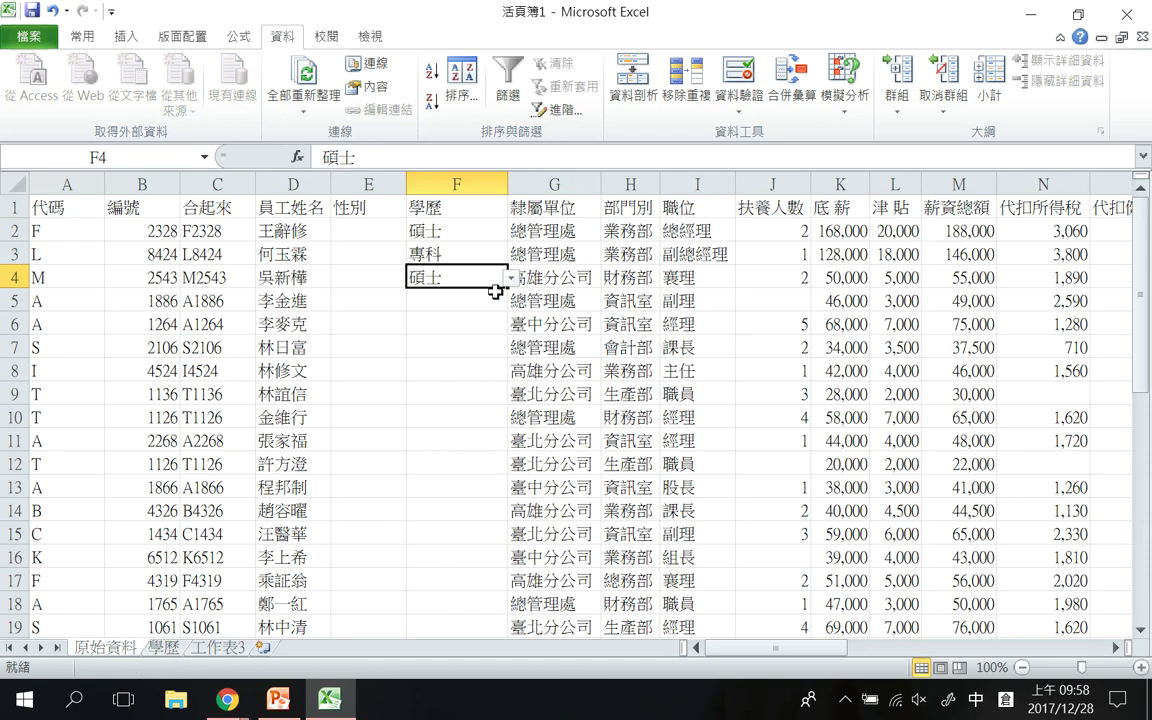
left_click(512, 279)
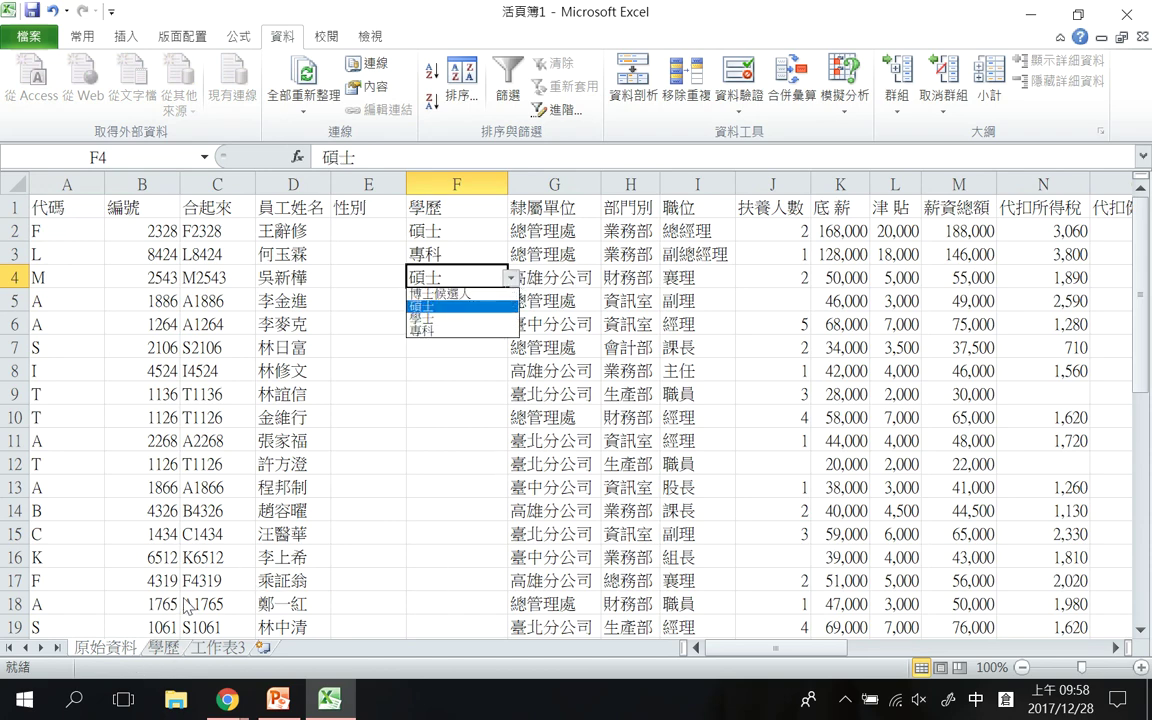
left_click(167, 644)
Add 高中職 in A5 at the end of the list on the 學歷 sheet
left_click(163, 645)
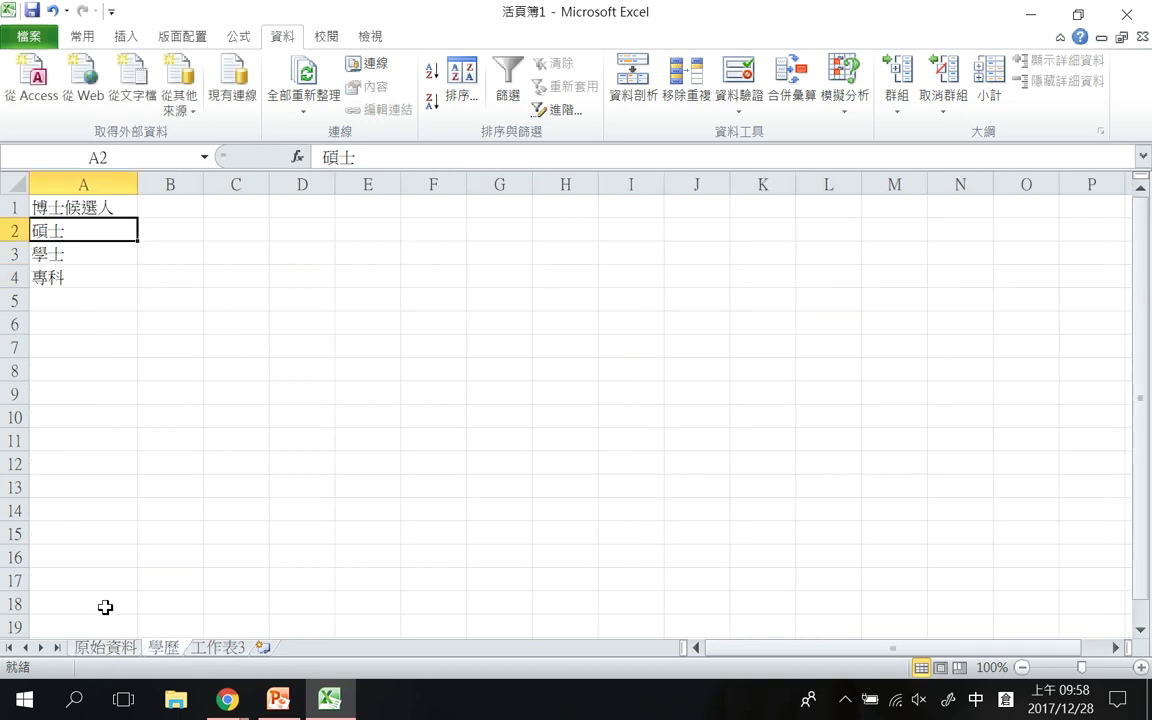
left_click(64, 302)
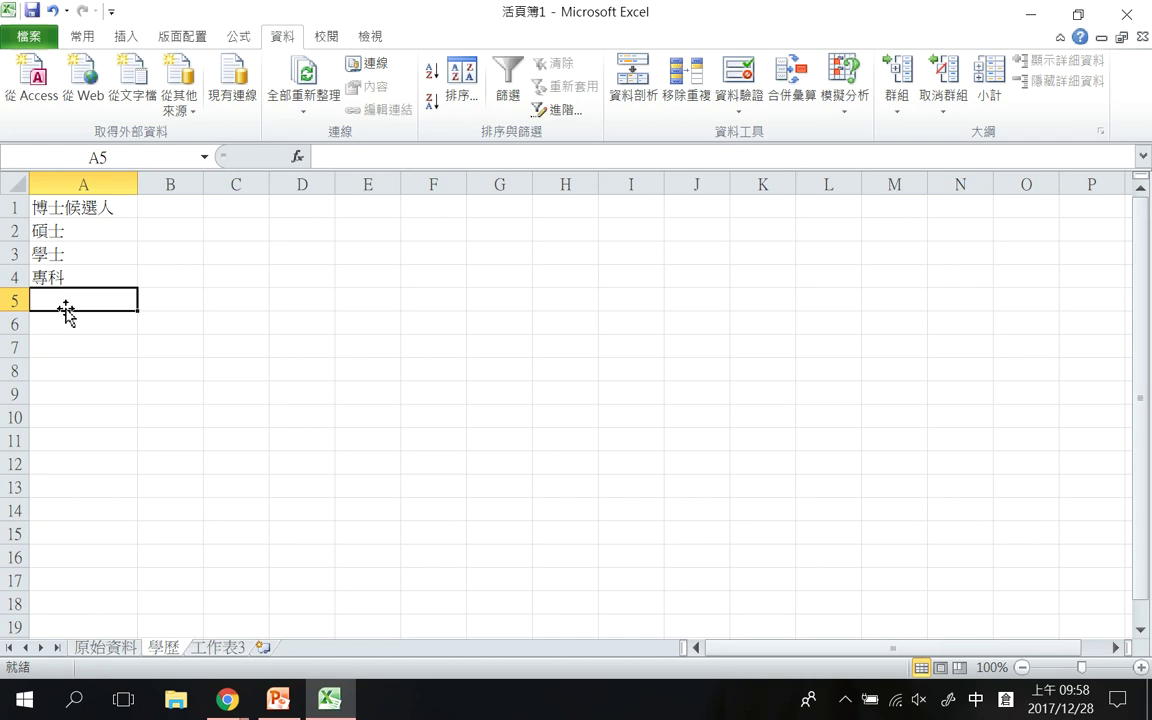
type("高中尸十卜戈")
key("space")
left_click(509, 396)
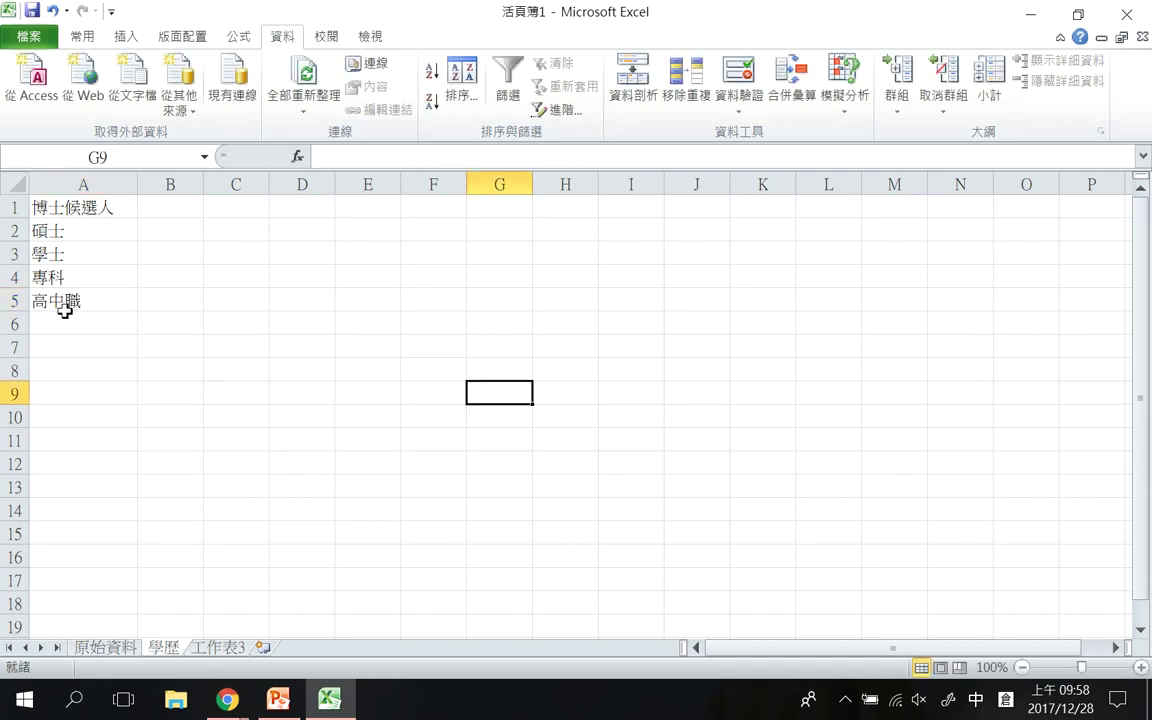
Return to the 原始資料 sheet and examine whether F4's drop-down list includes the added education level
left_click(118, 647)
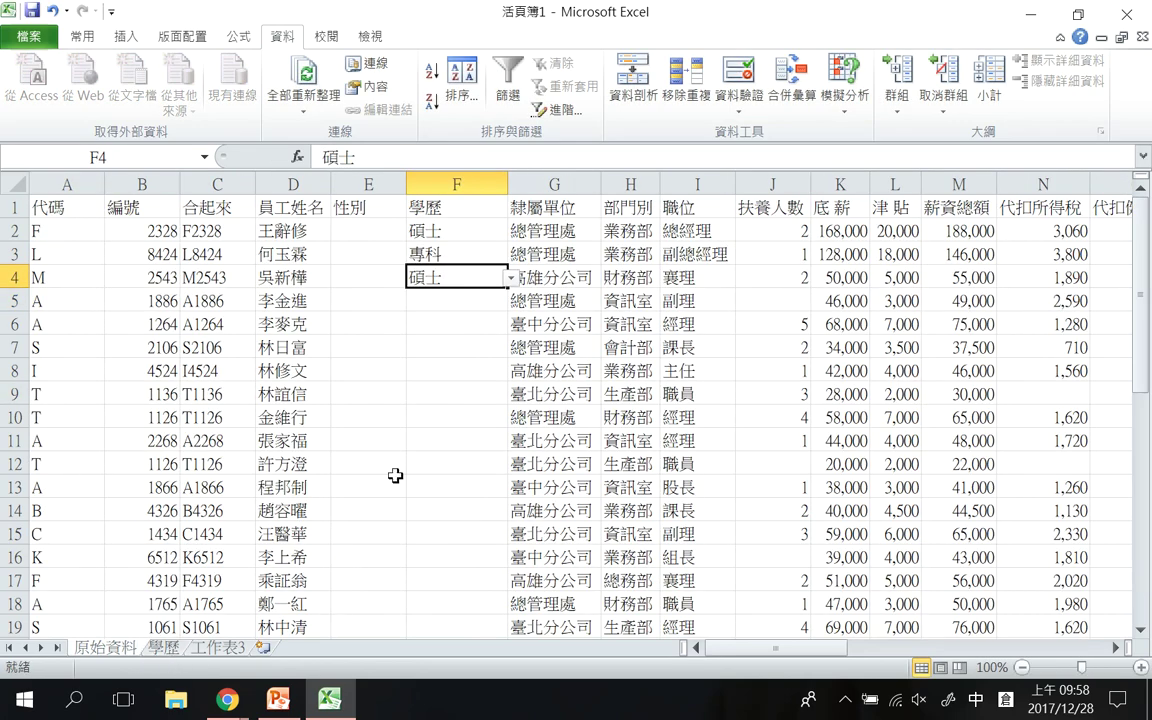
left_click(511, 279)
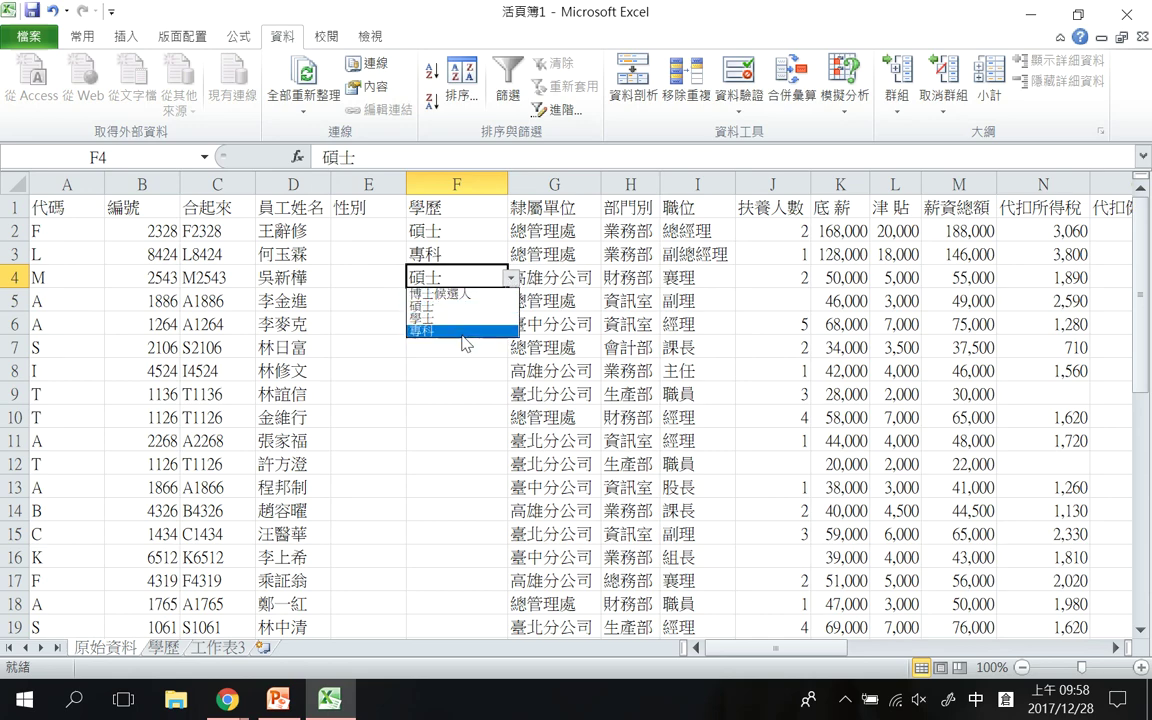
left_click(440, 203)
Edit the data validation of F2:F41 and extend its list source to =學歷!$A$1:$A$5
left_click_drag(450, 232, 452, 603)
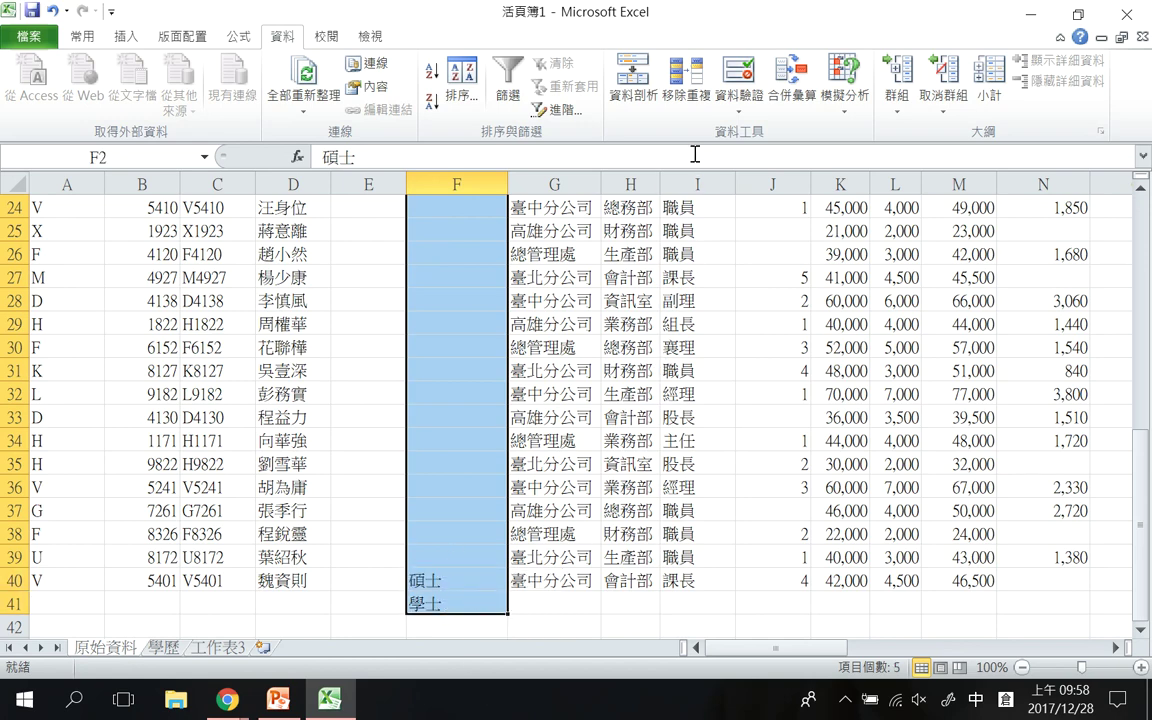
left_click(739, 70)
left_click(607, 310)
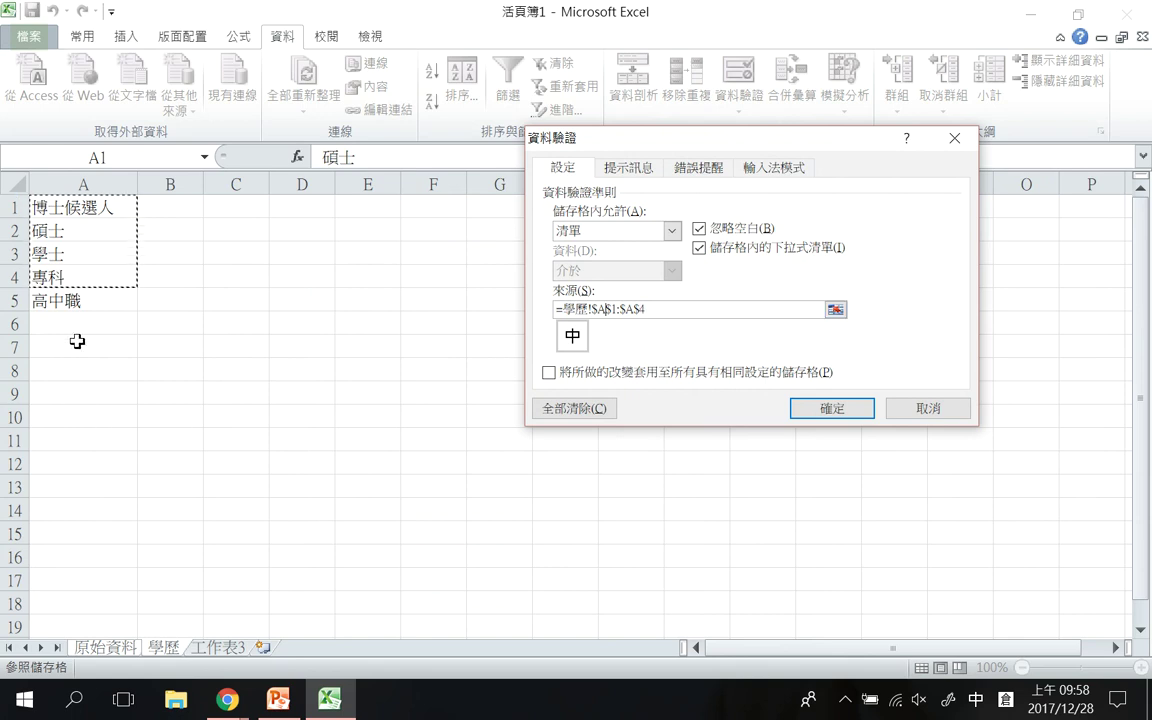
left_click(648, 309)
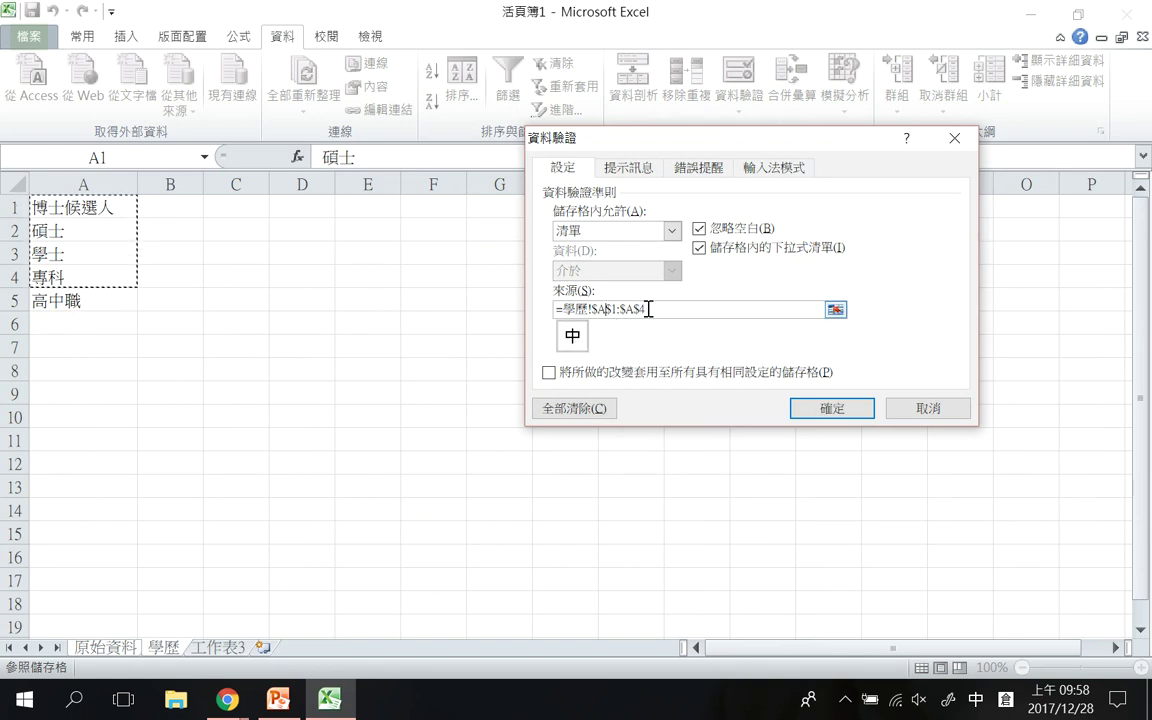
type("5")
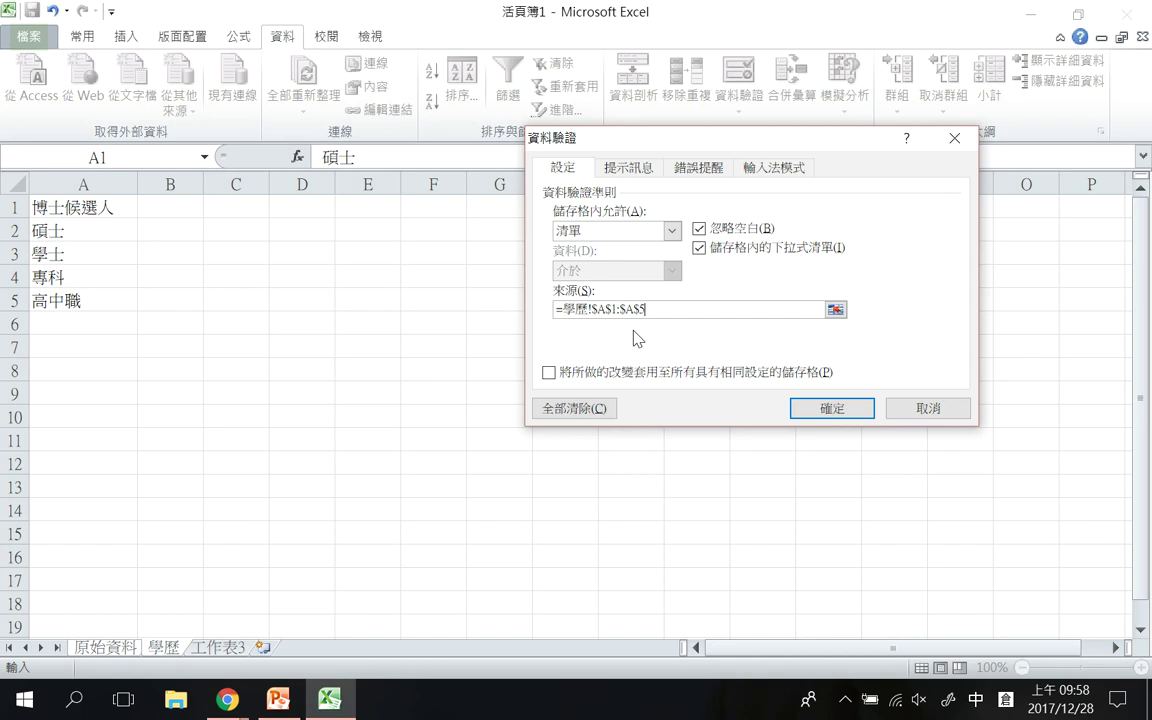
Replace the validation's list source with the whole column, =學歷!$A:$A, and apply it
left_click_drag(658, 316, 527, 327)
key("BackSpace")
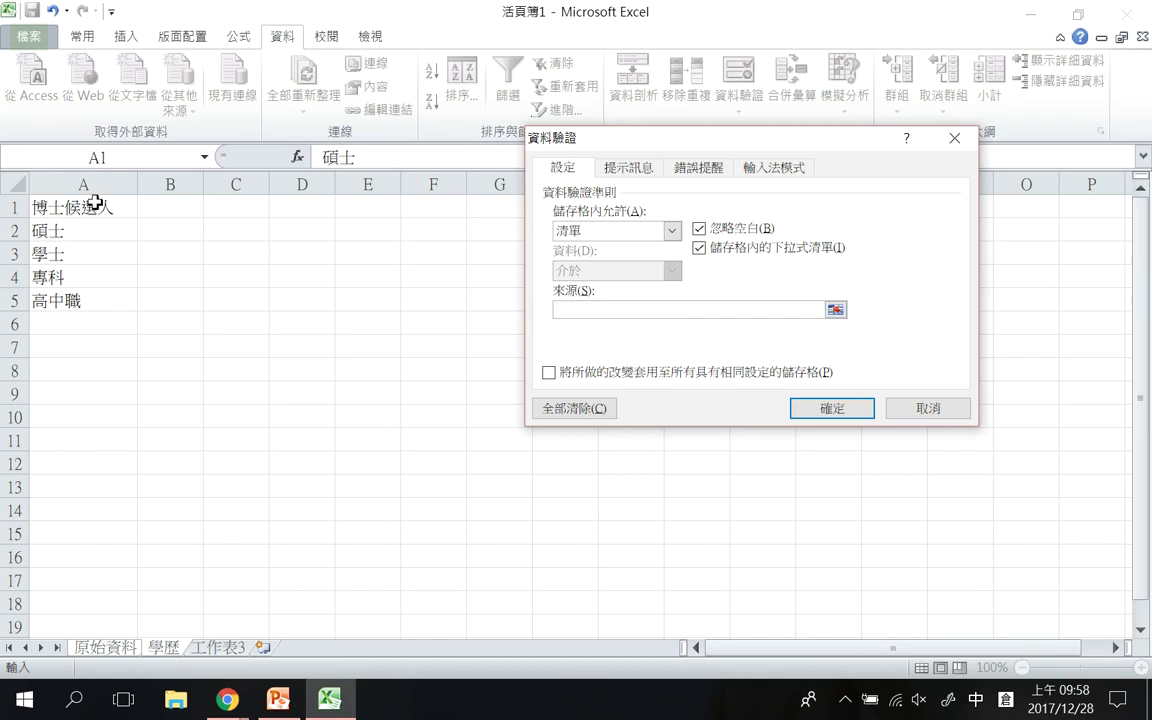
left_click(62, 184)
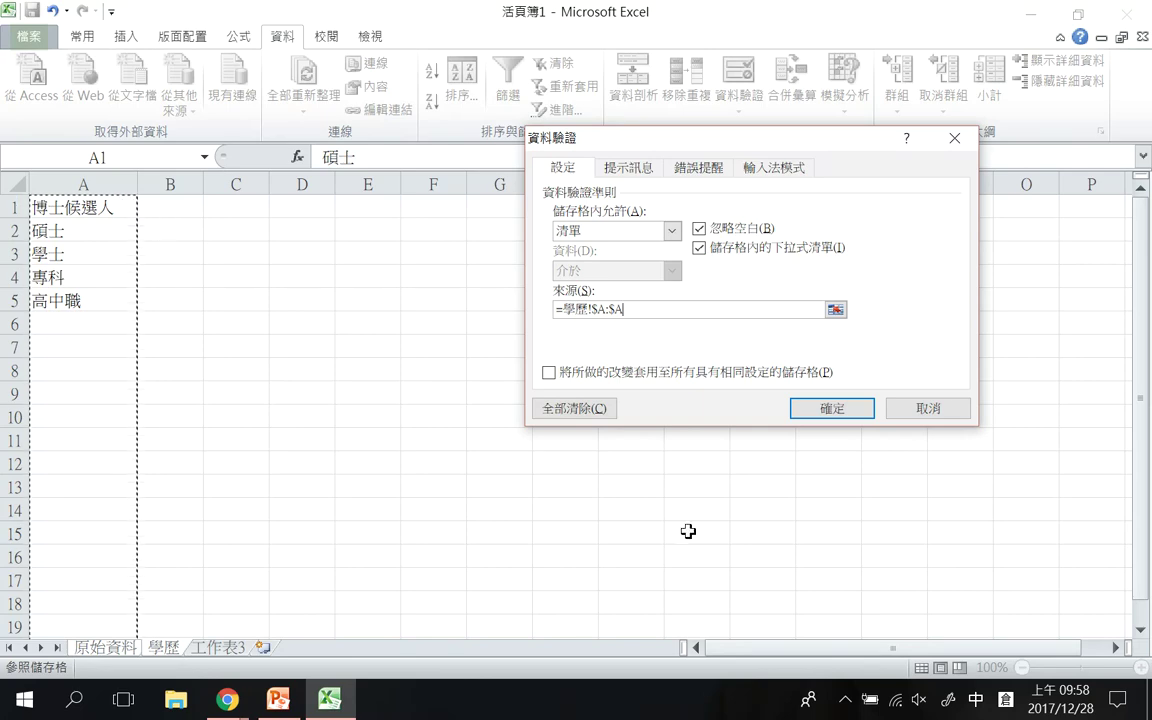
left_click(807, 410)
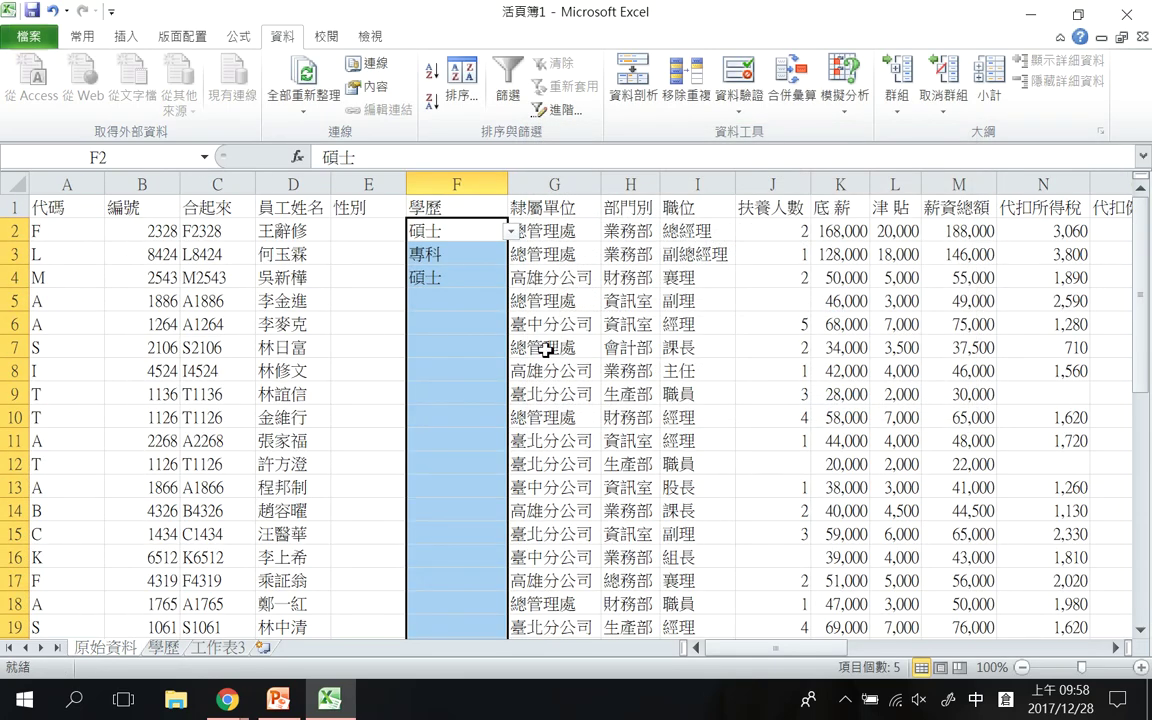
Examine the updated 學歷 drop-down list in F5 without choosing an entry
left_click(511, 231)
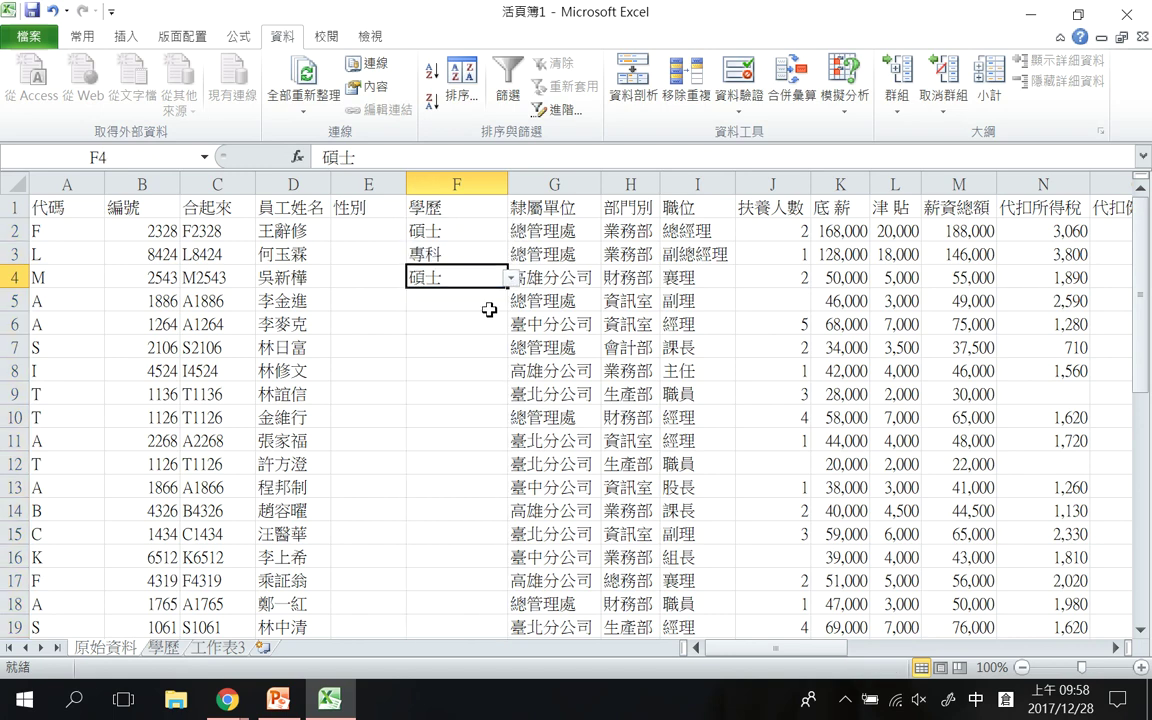
left_click(490, 302)
left_click(511, 301)
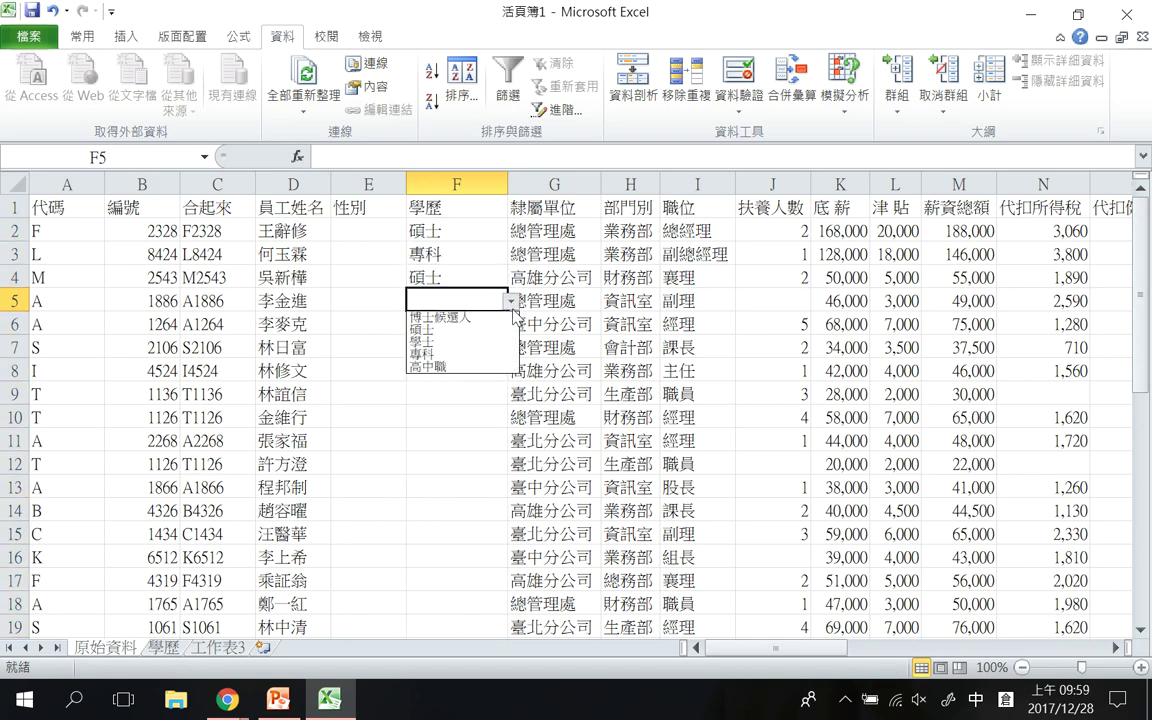
left_click(475, 387)
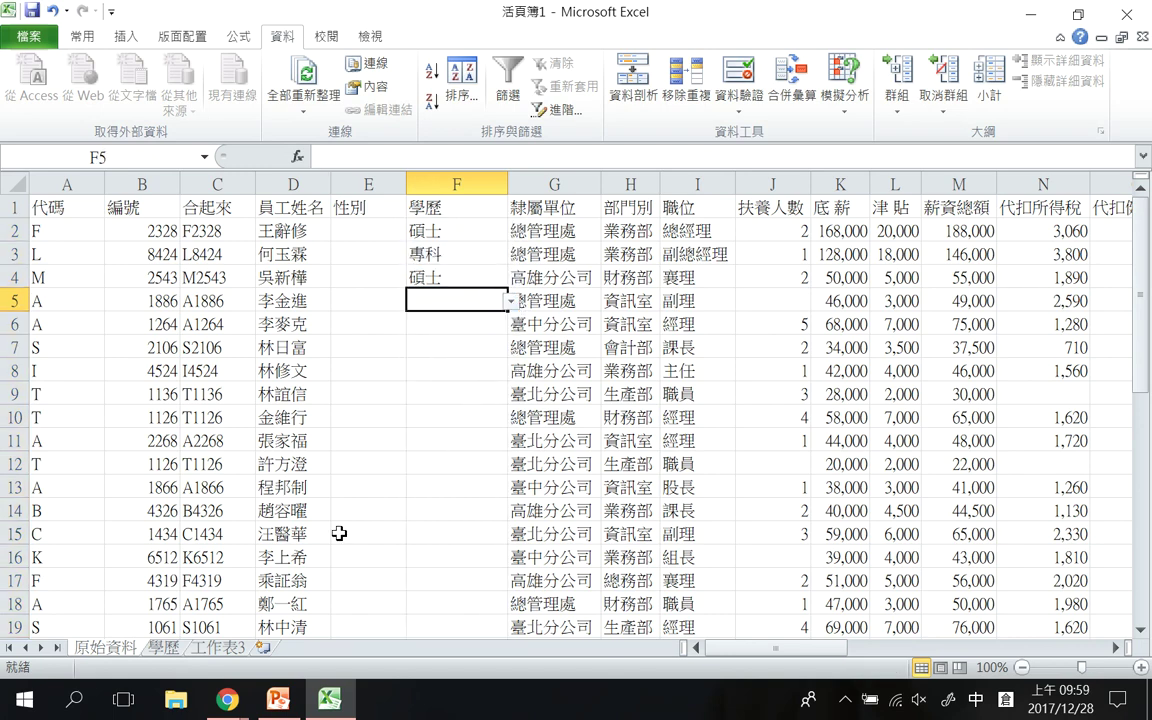
Add 國中, 小學, 幼稚園 and 自學 in A6:A9 of the 學歷 sheet
left_click(163, 647)
left_click(96, 318)
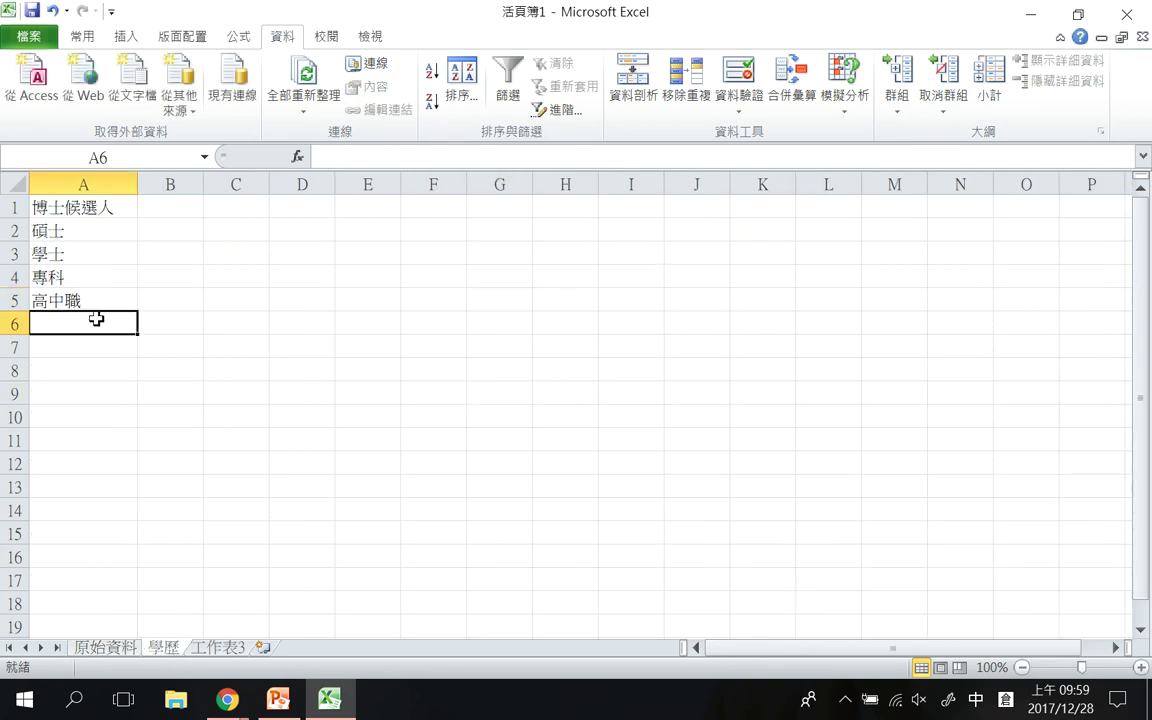
type("國中")
key("Return")
type("弓金學")
key("Return")
type("幼竹木人")
type("園")
key("Return")
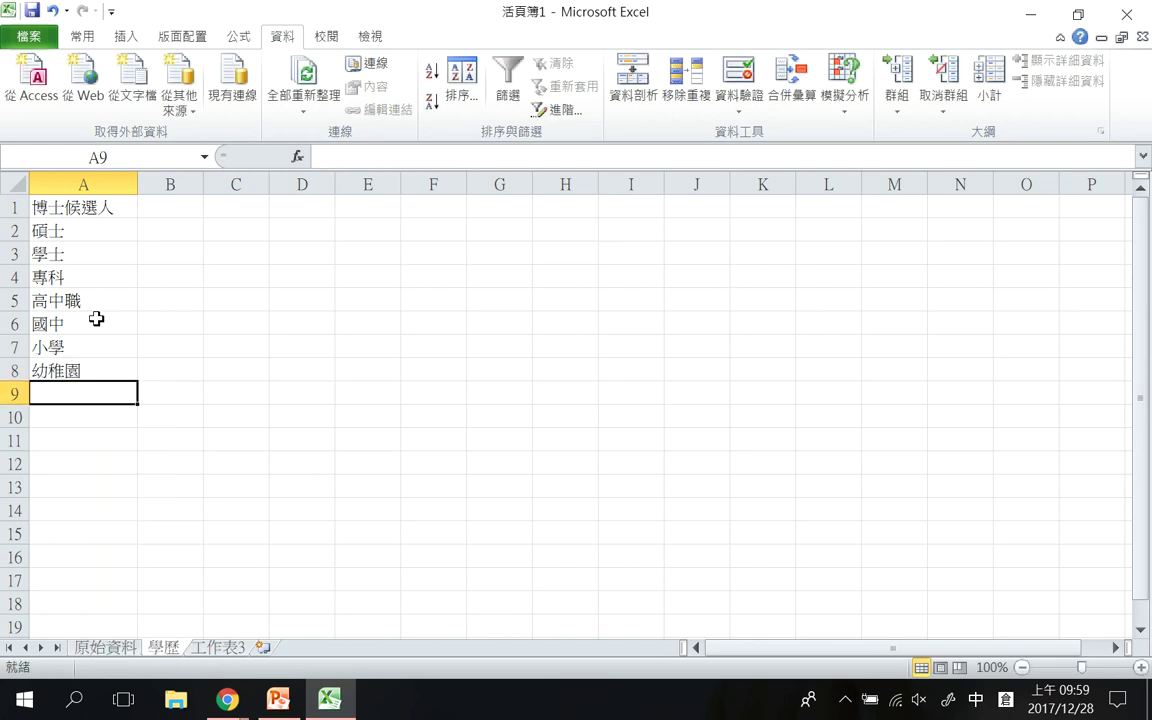
type("自學")
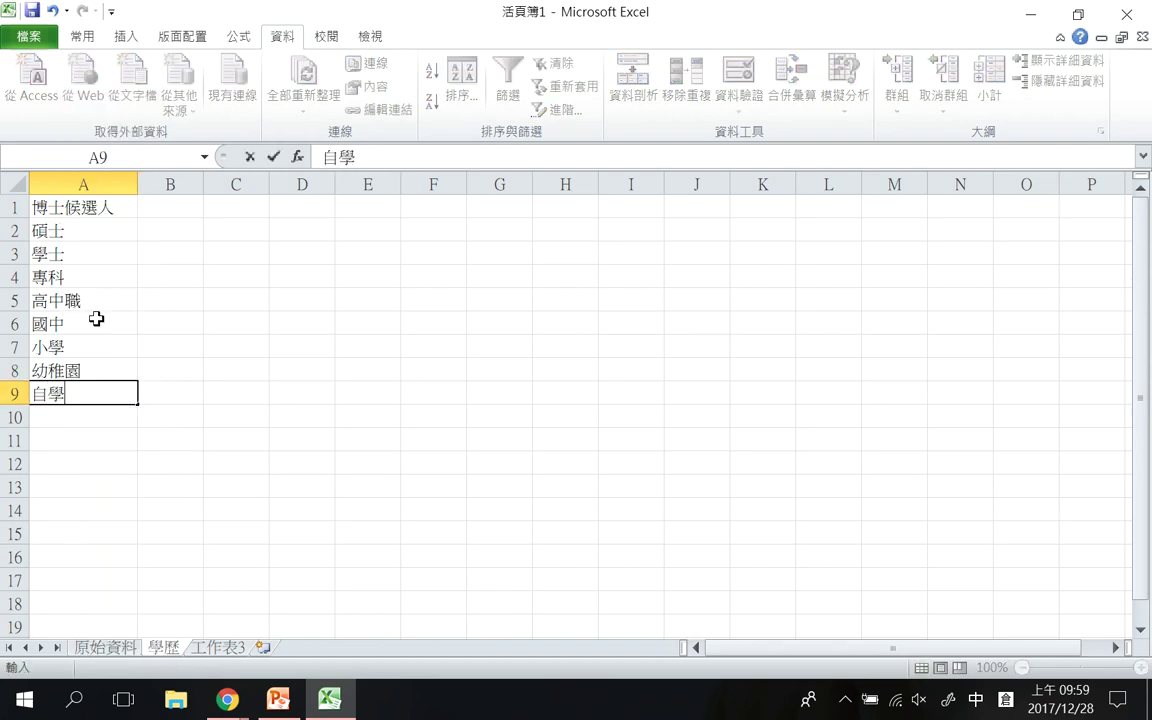
left_click(488, 374)
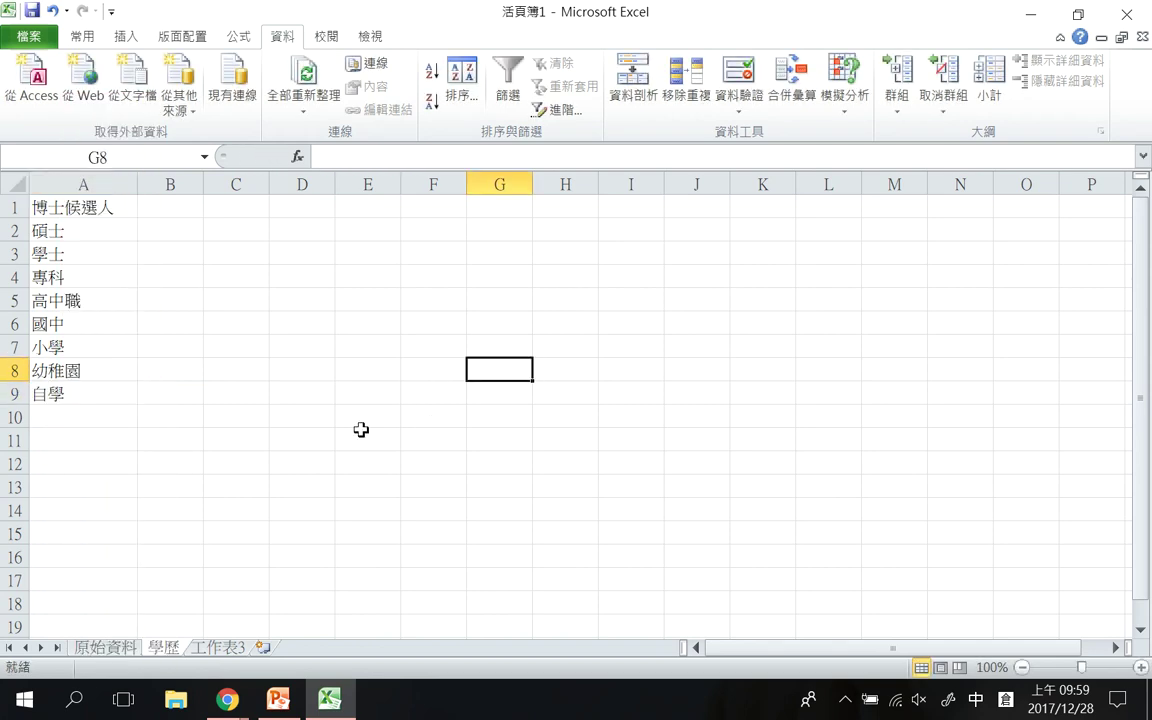
Return to the 原始資料 sheet and look through F5's drop-down list down to its last entry
left_click(136, 648)
left_click(510, 300)
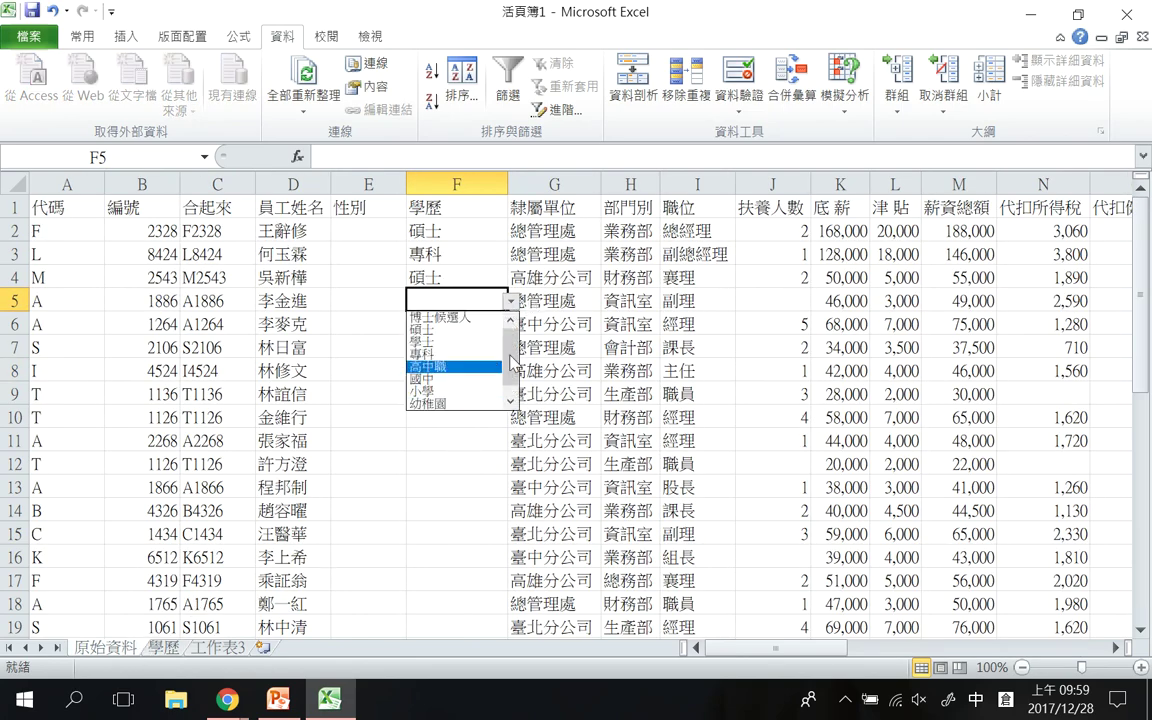
scroll(460, 360, "down", 1)
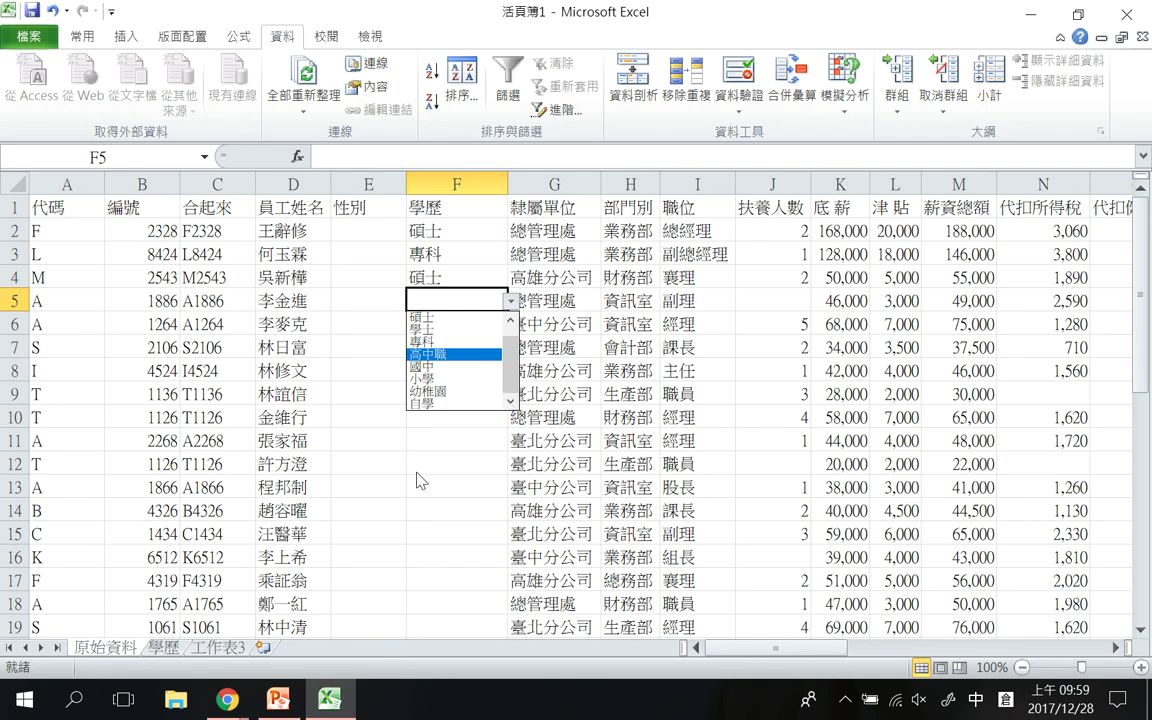
Review the PowerPoint notes on slide 3 and switch back to the Excel workbook
left_click(278, 700)
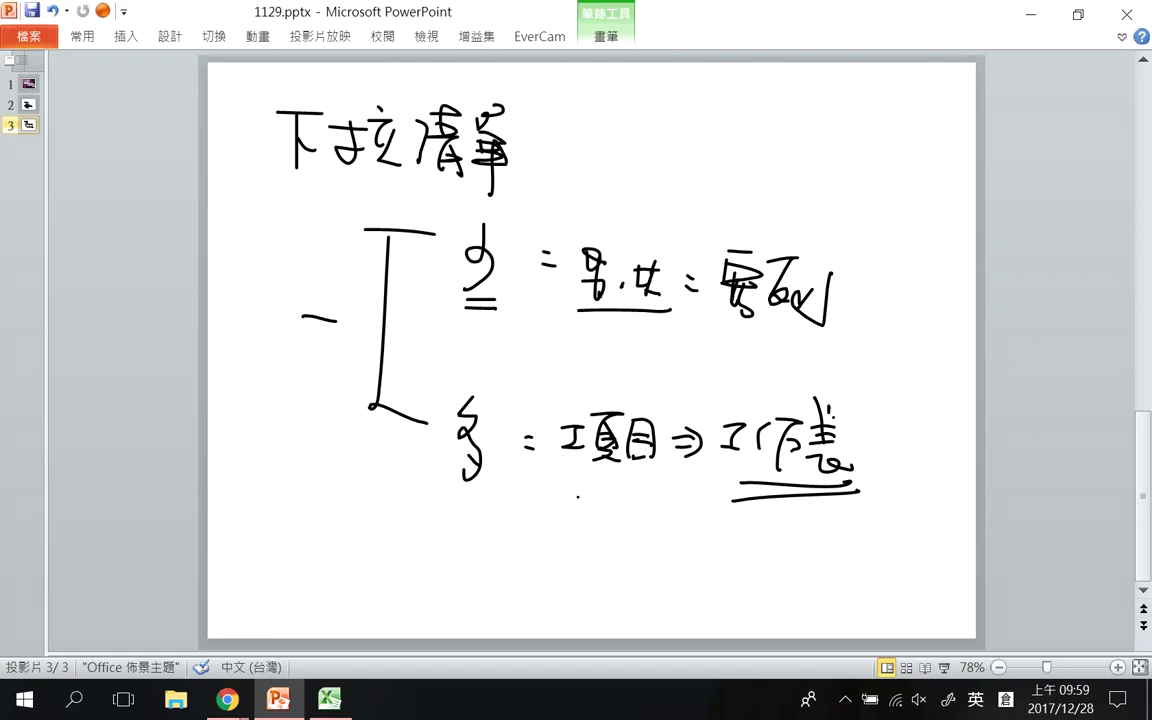
left_click(329, 700)
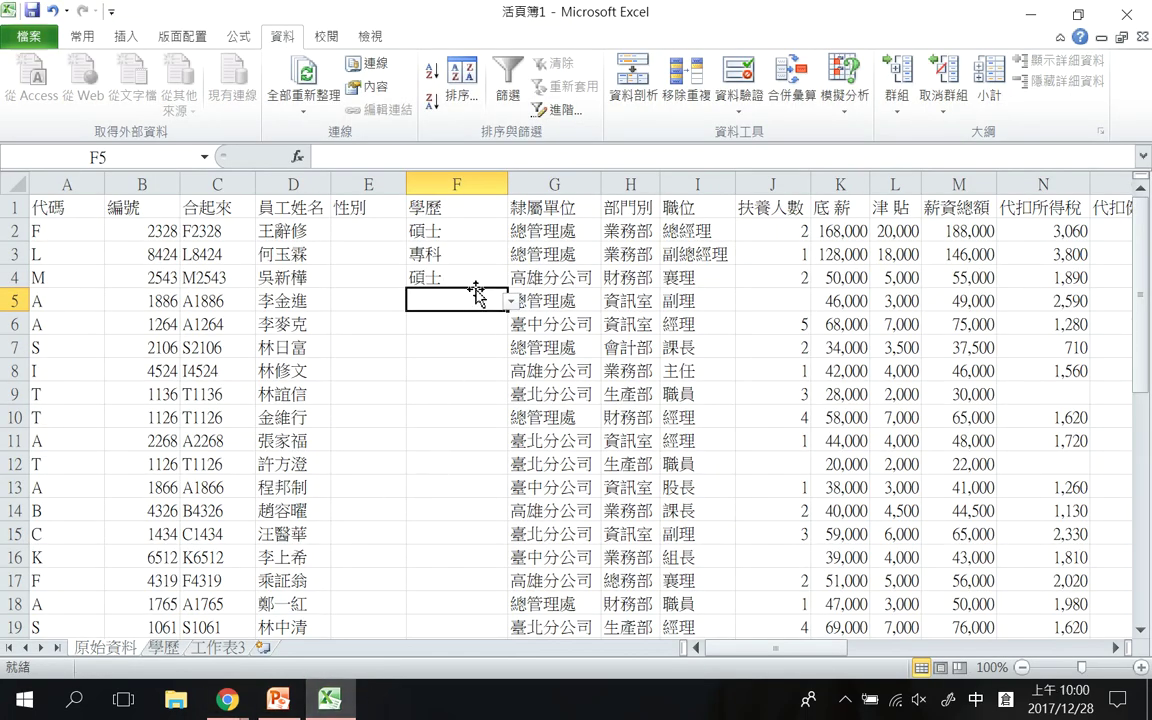
Try to apply list validation to E2:E5 in the 性別 column with 男 and 女 entered after an equals sign as source
left_click(385, 235)
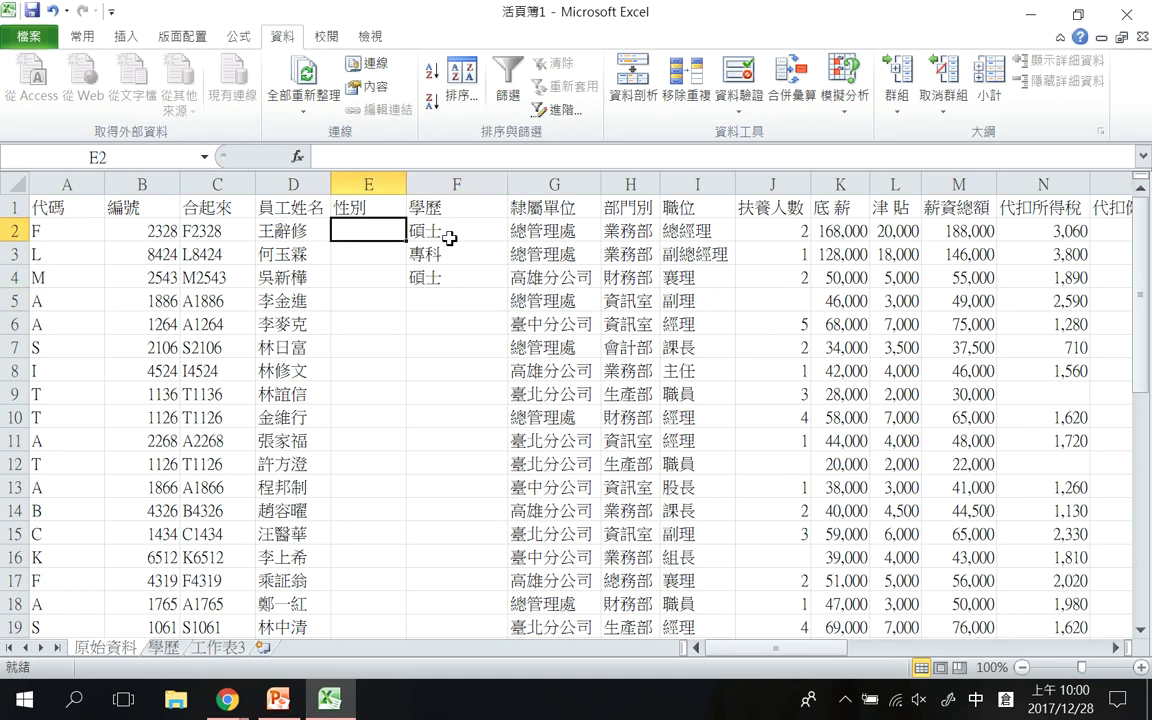
left_click_drag(378, 233, 362, 302)
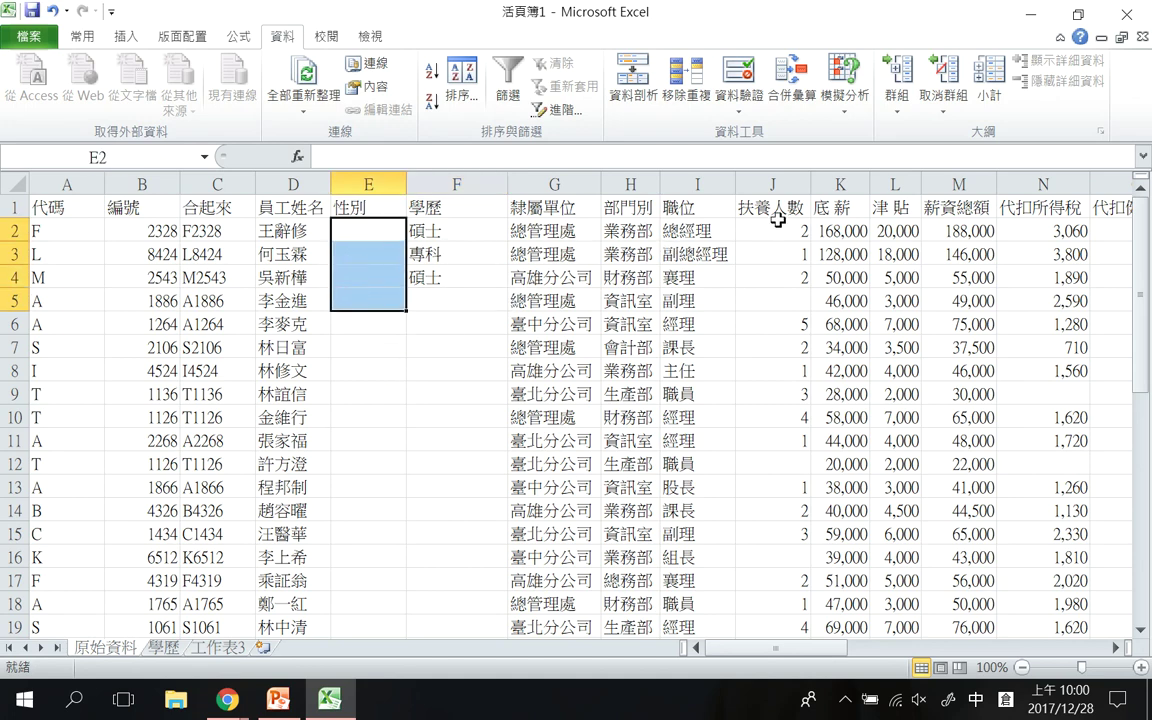
left_click(740, 75)
left_click(612, 230)
left_click(606, 285)
left_click(640, 309)
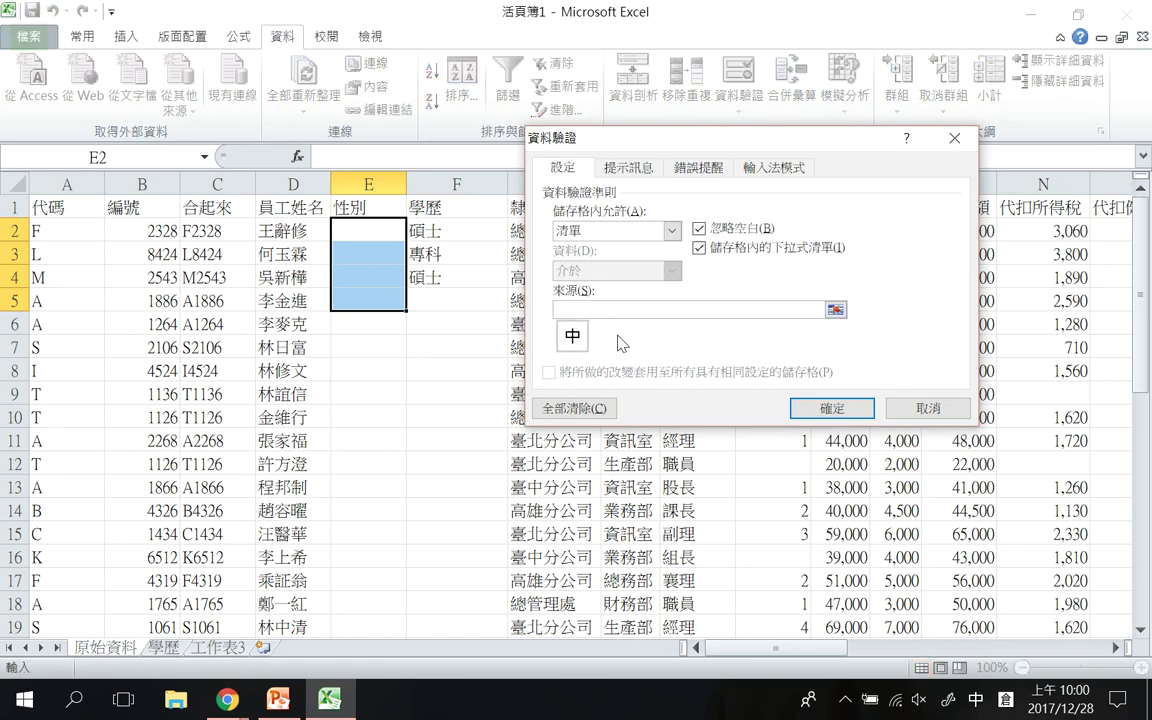
type("=男,")
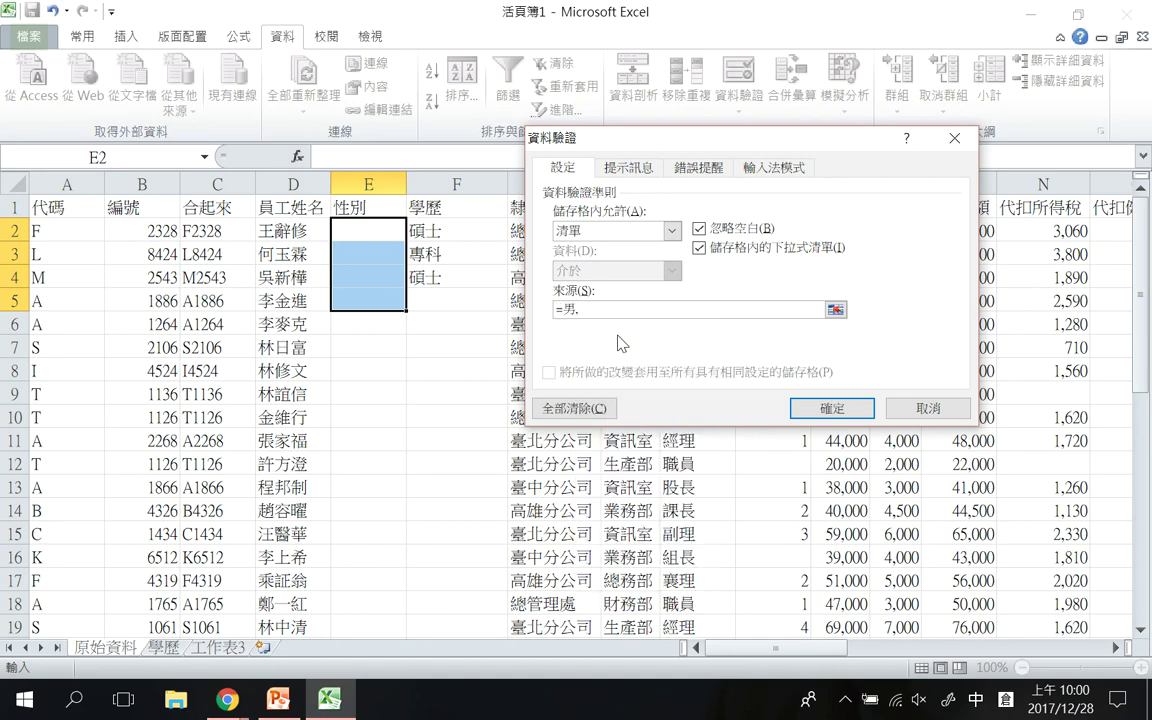
type("女")
key("Return")
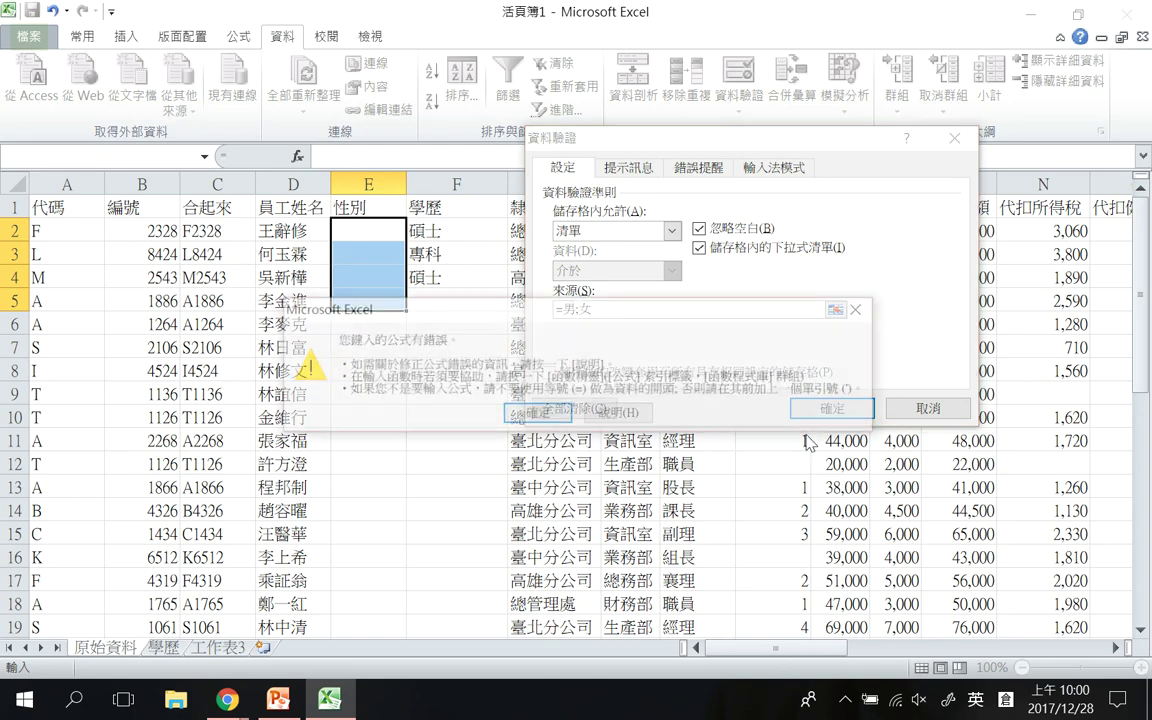
Remove the leading equals sign from the 男 and 女 source and apply the list validation to E2:E5
left_click(527, 412)
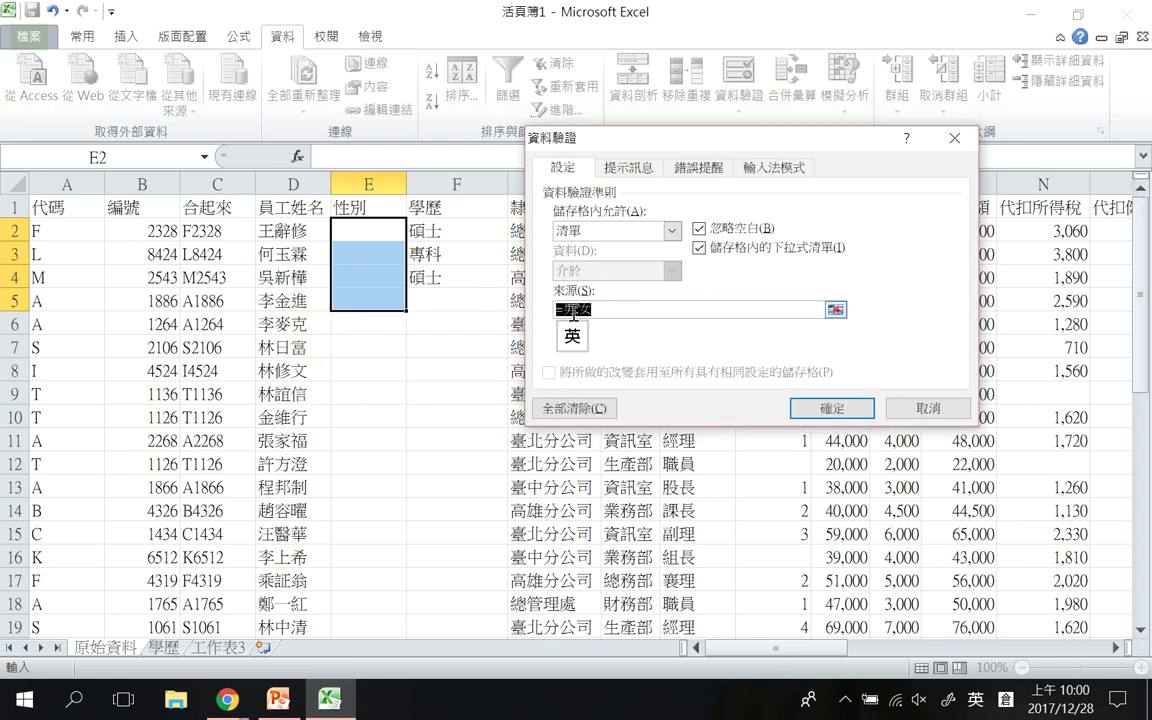
key("BackSpace")
key("Return")
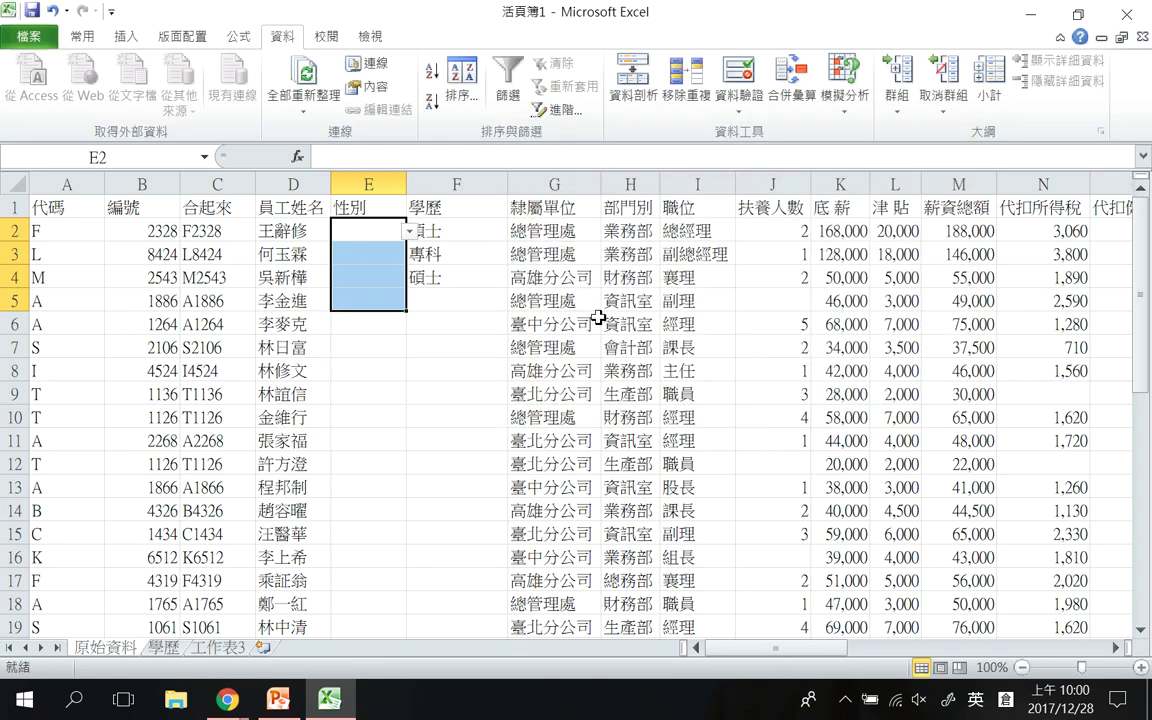
Change the list validation source for E2:E5 to 男,女 separated by a comma and check E2's drop-down list
left_click(410, 231)
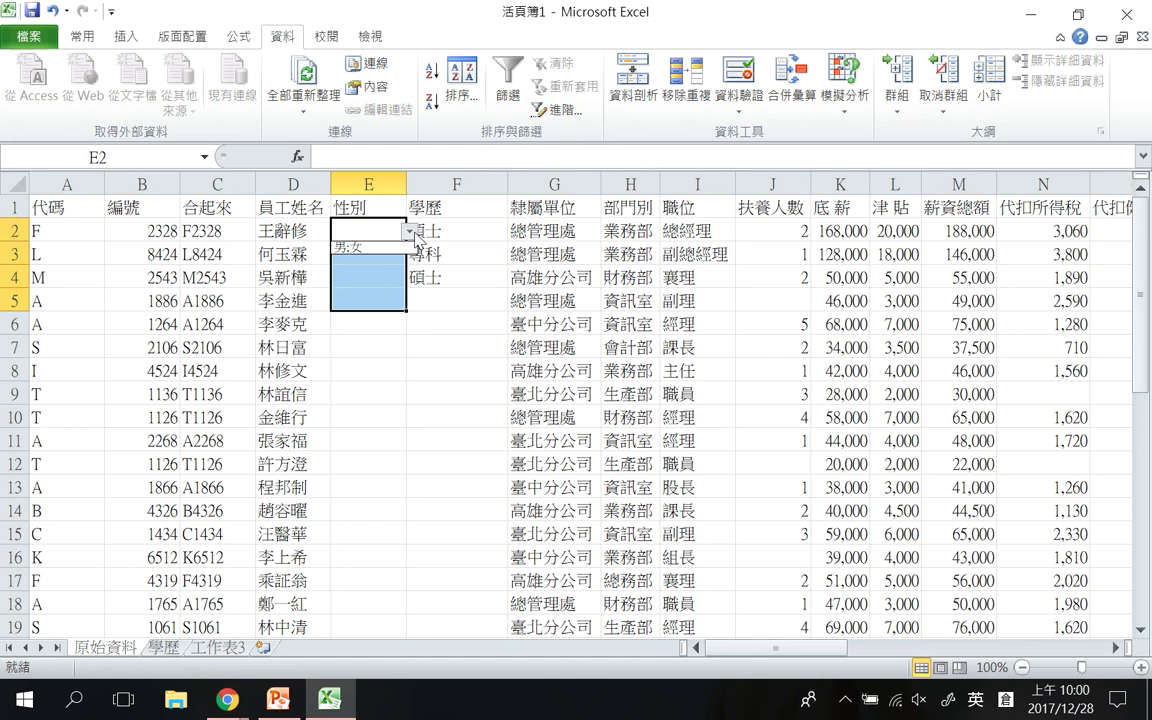
left_click(754, 82)
left_click(740, 108)
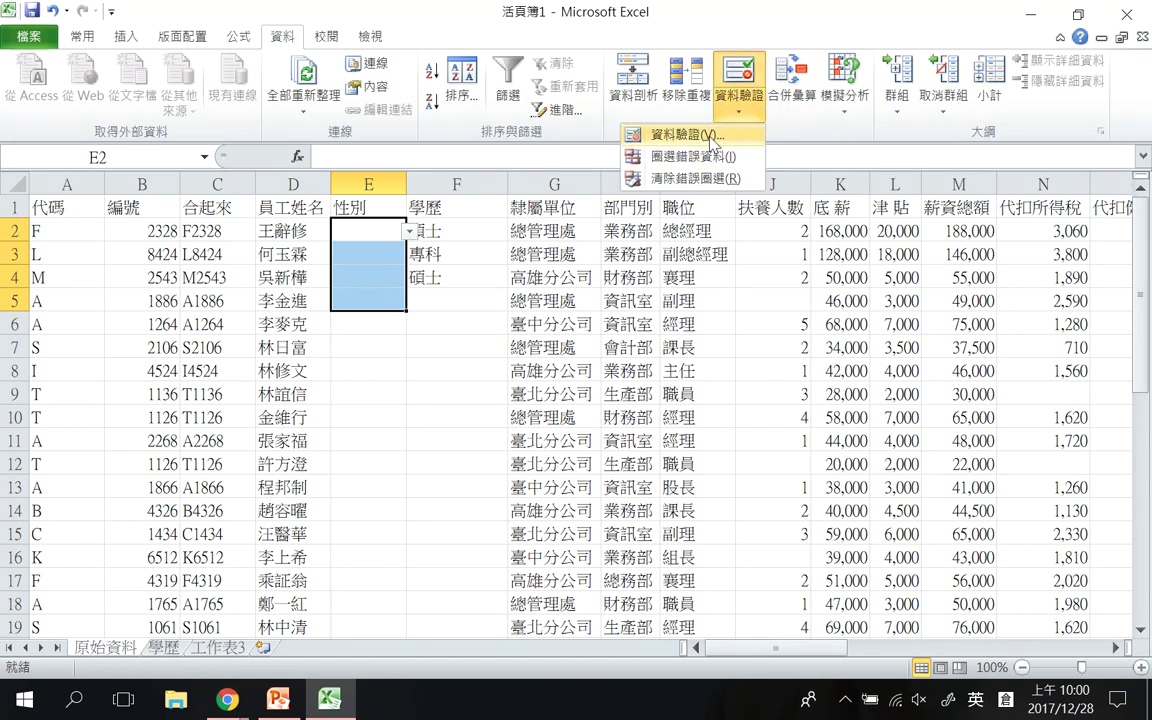
left_click(645, 123)
left_click(604, 312)
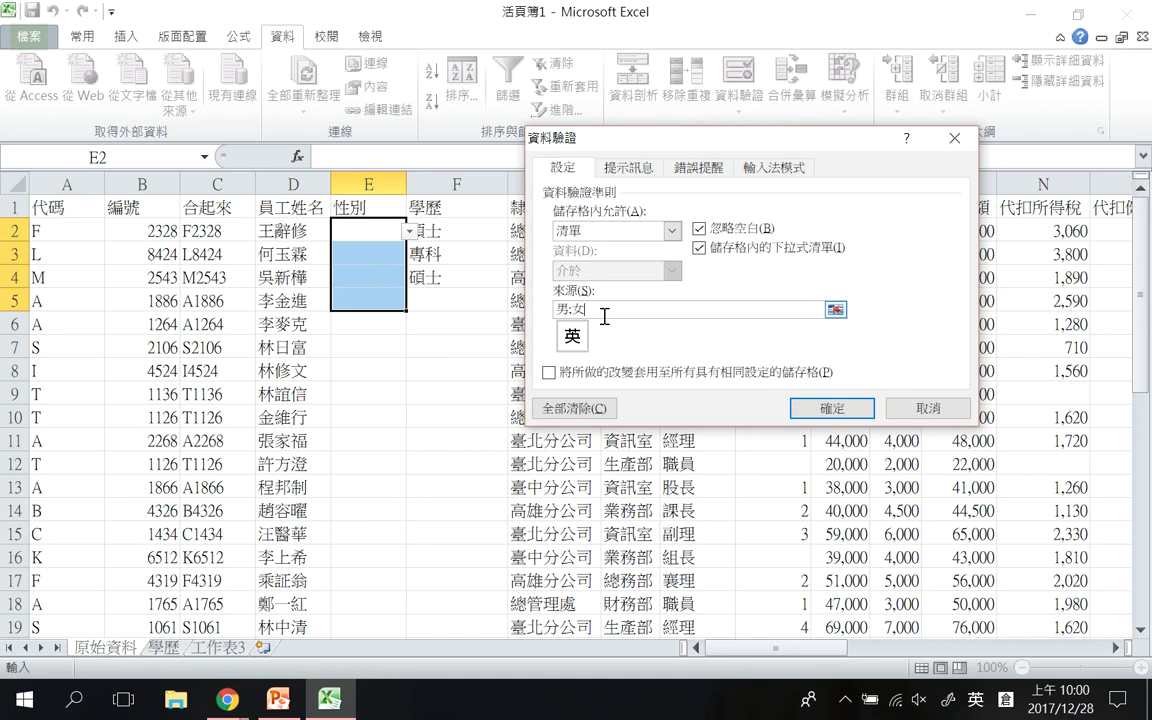
key("Left")
key("BackSpace")
key("BackSpace")
type("男,女")
left_click(840, 410)
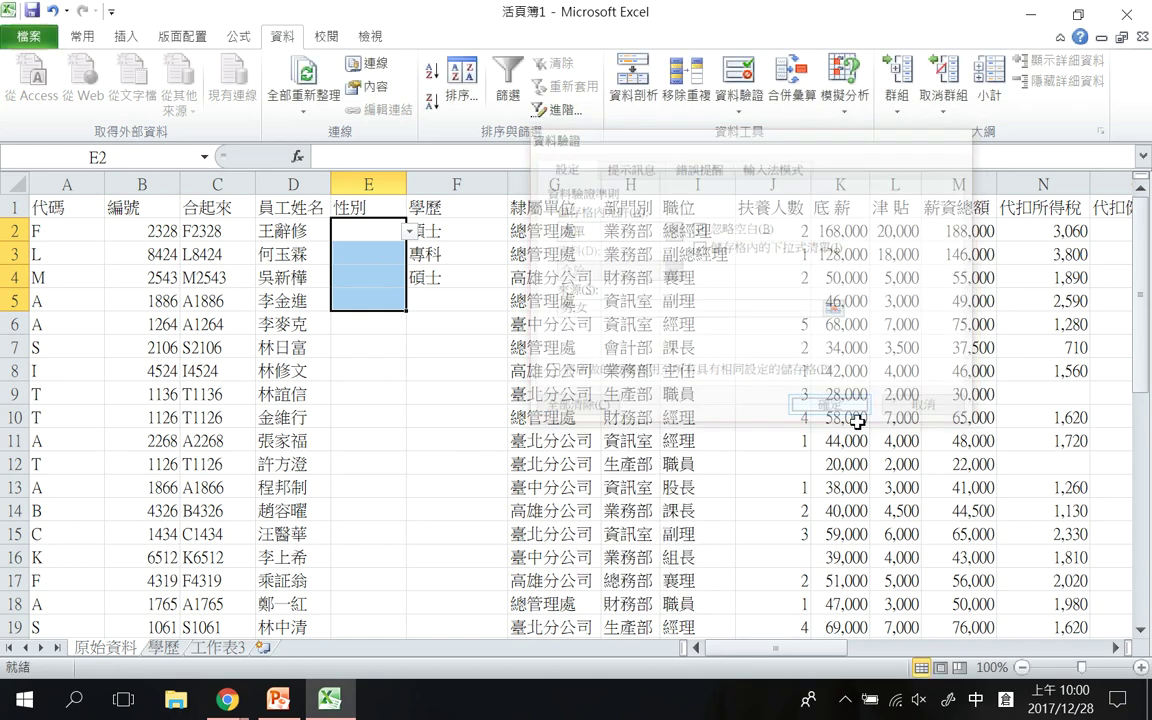
left_click(409, 231)
left_click(353, 215)
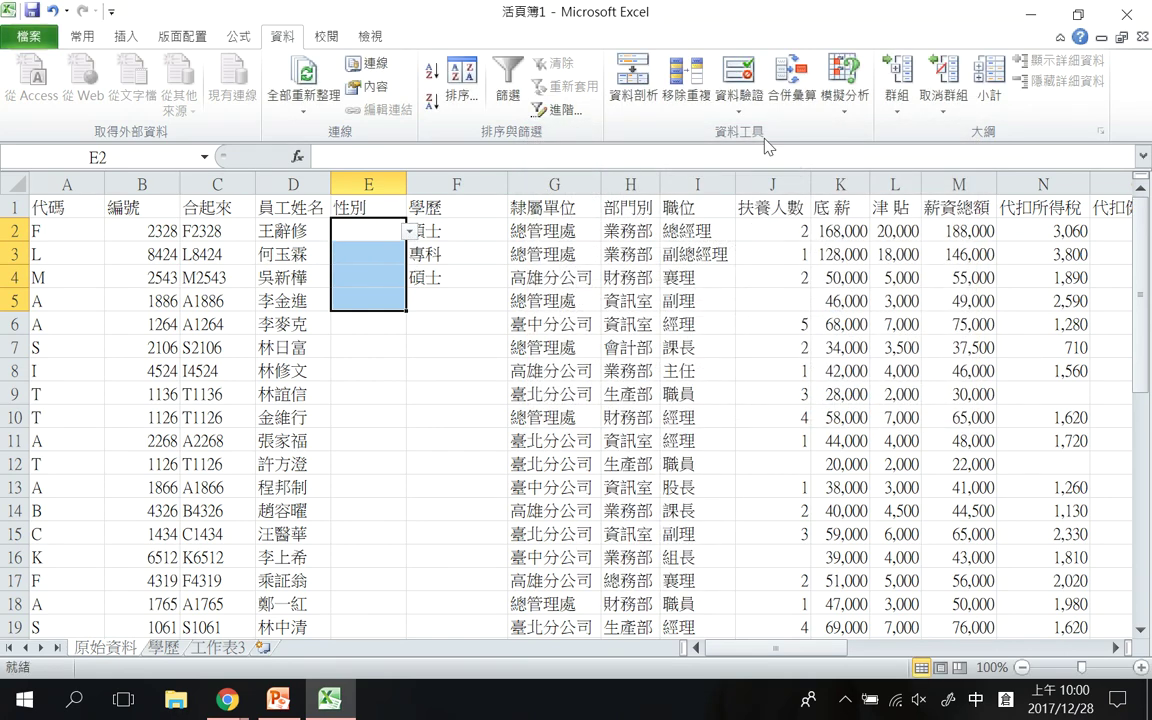
Add 不想說 and 你猜 to the comma-separated validation source for E2:E5
left_click(735, 78)
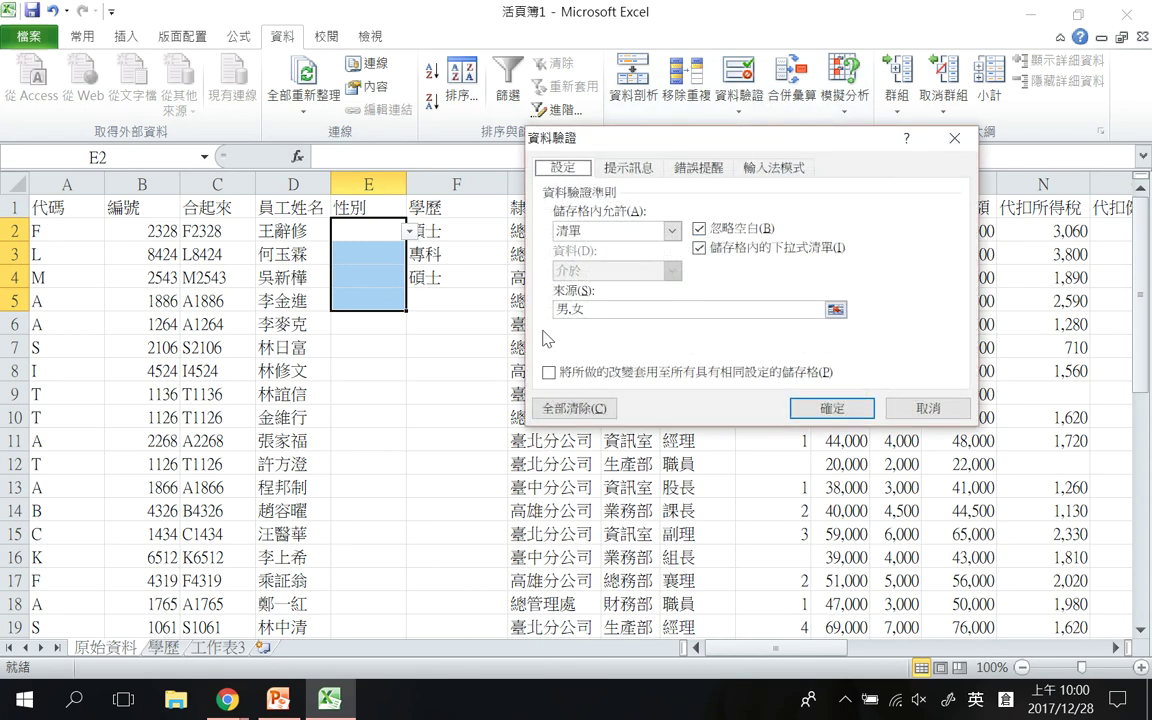
left_click(599, 309)
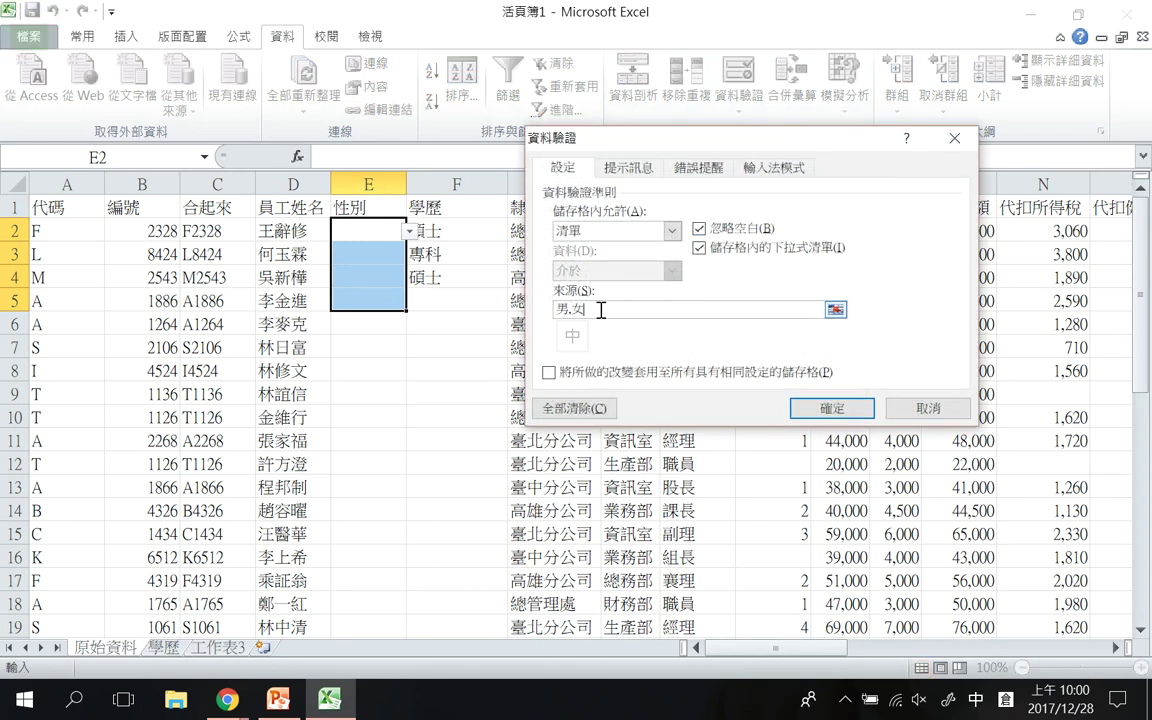
type(",不詳")
type("說")
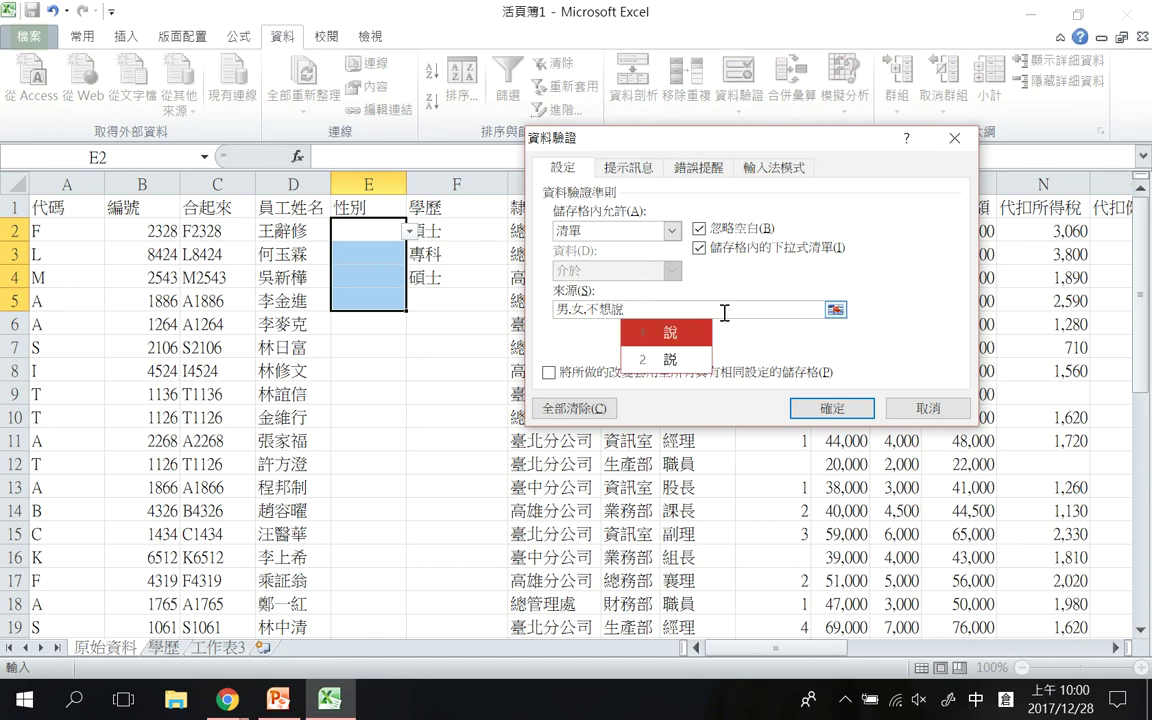
type(",你猜")
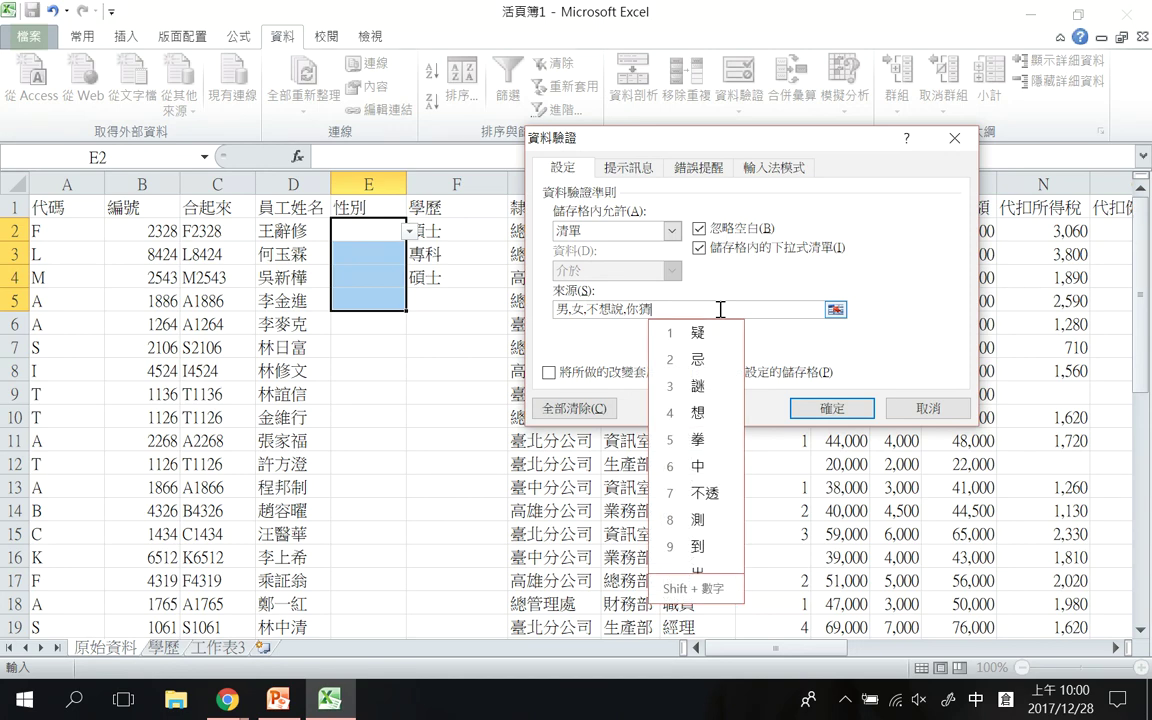
key("Escape")
left_click(835, 407)
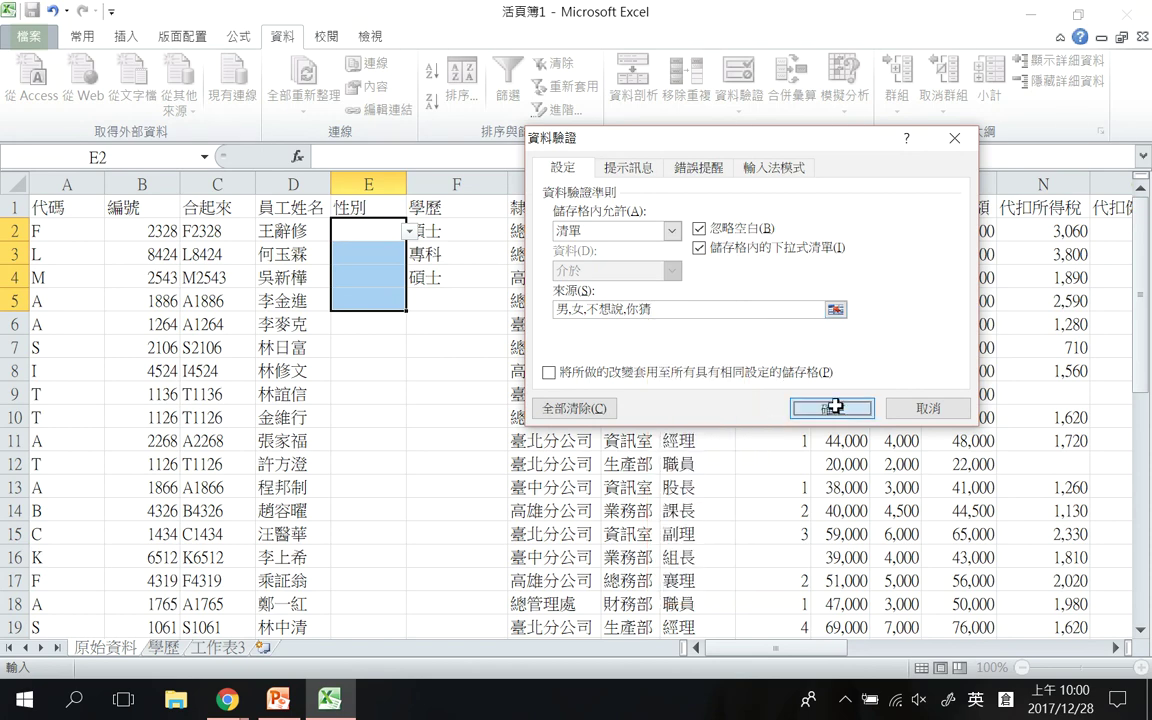
left_click(835, 406)
Choose 男 in E2 and 不想說 in E3 from the 性別 drop-down lists
left_click(409, 231)
left_click(388, 245)
left_click(386, 255)
left_click(409, 254)
left_click(385, 294)
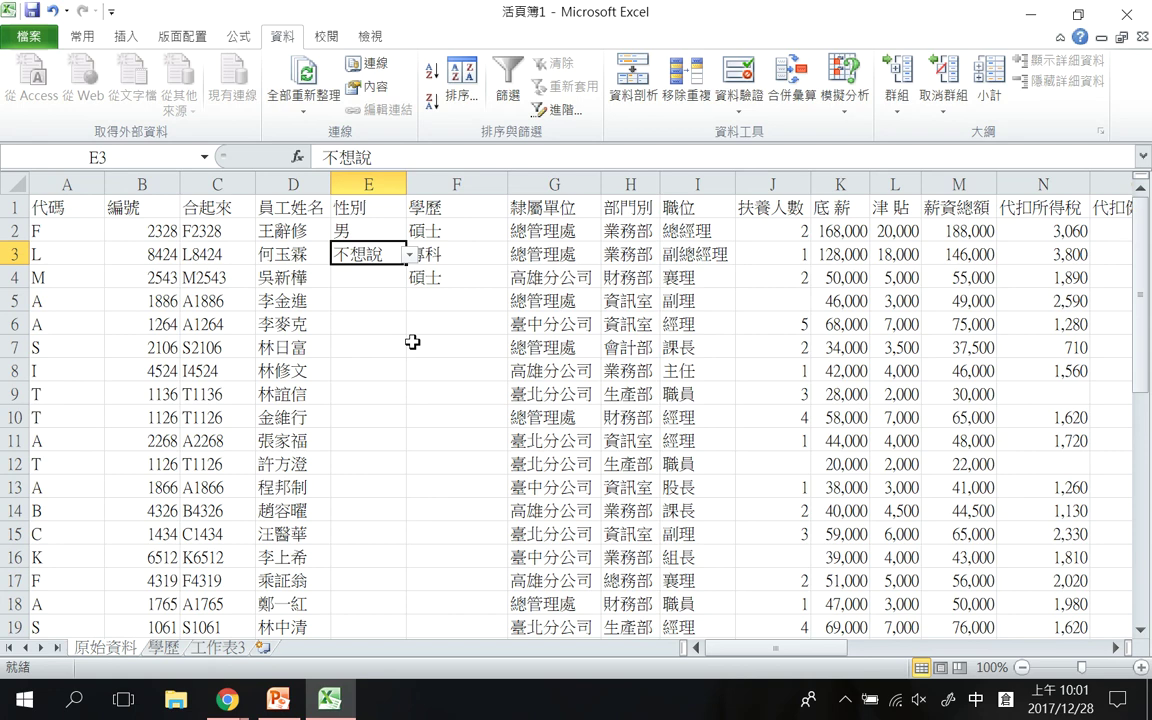
Switch to PowerPoint and draw a box beside the 下拉清單 heading on slide 3 with 男,女, handwritten inside
left_click(278, 700)
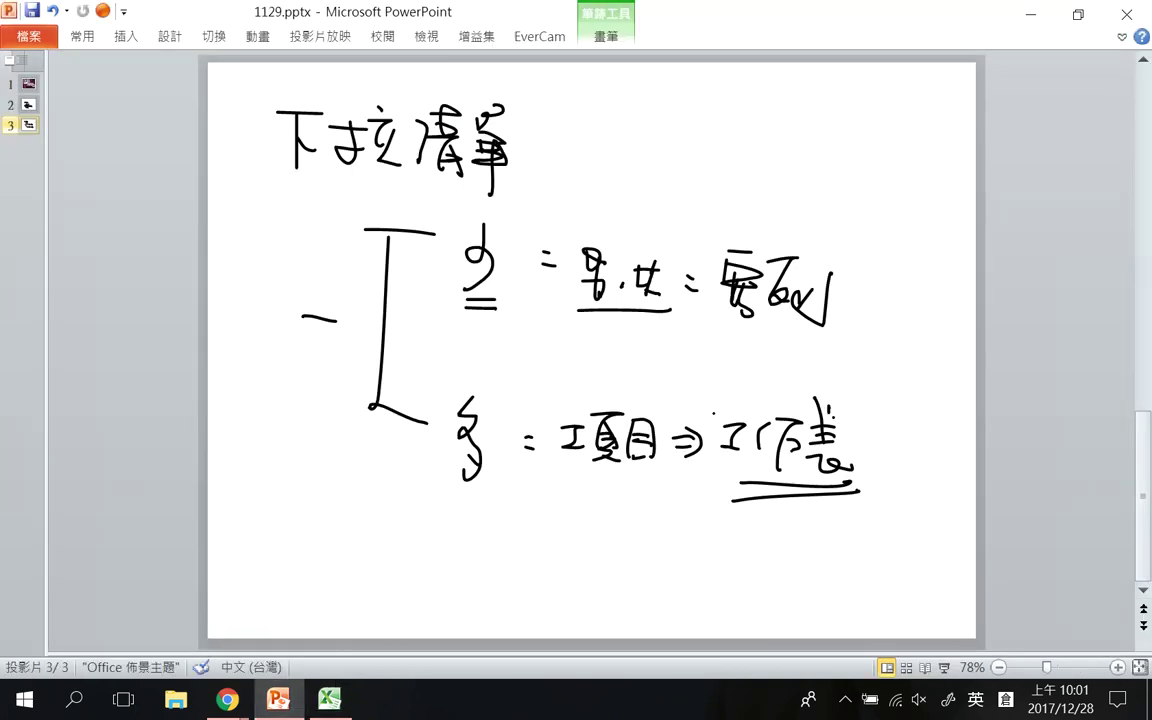
mouse_move(573, 122)
left_mouse_down()
mouse_move(573, 204)
mouse_move(955, 128)
left_mouse_up()
left_click_drag(585, 198, 943, 222)
mouse_move(597, 140)
left_mouse_down()
mouse_move(597, 180)
mouse_move(628, 178)
mouse_move(625, 192)
mouse_move(602, 188)
mouse_move(638, 203)
left_mouse_up()
left_click_drag(688, 160, 688, 200)
mouse_move(676, 180)
left_mouse_down()
mouse_move(707, 178)
mouse_move(737, 222)
left_mouse_up()
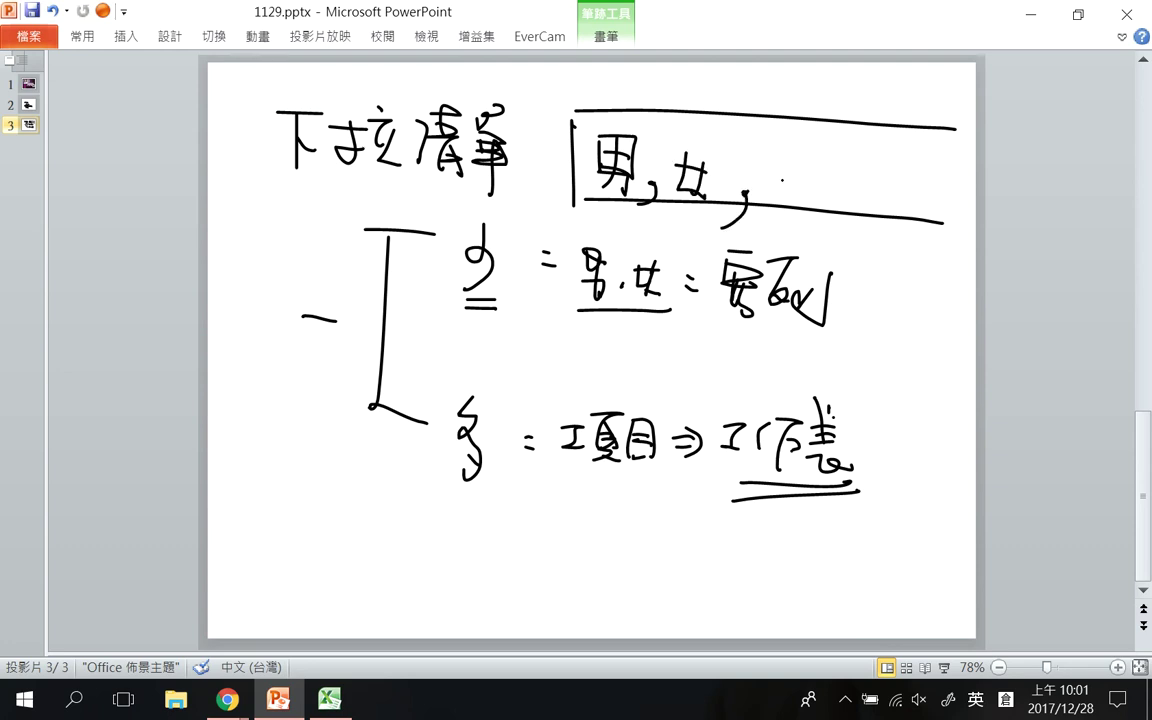
Handwrite 你猜 after the second comma inside the box
left_click_drag(781, 153, 764, 171)
left_click_drag(772, 167, 771, 196)
mouse_move(796, 153)
left_mouse_down()
mouse_move(814, 162)
mouse_move(799, 198)
left_mouse_up()
mouse_move(795, 175)
left_mouse_down()
mouse_move(781, 189)
mouse_move(817, 182)
left_mouse_up()
mouse_move(821, 165)
left_mouse_down()
mouse_move(826, 200)
mouse_move(866, 158)
mouse_move(861, 168)
left_mouse_up()
left_click_drag(838, 180, 866, 177)
mouse_move(845, 184)
left_mouse_down()
mouse_move(842, 204)
mouse_move(857, 211)
left_mouse_up()
left_click_drag(846, 192, 856, 191)
left_click_drag(845, 200, 856, 199)
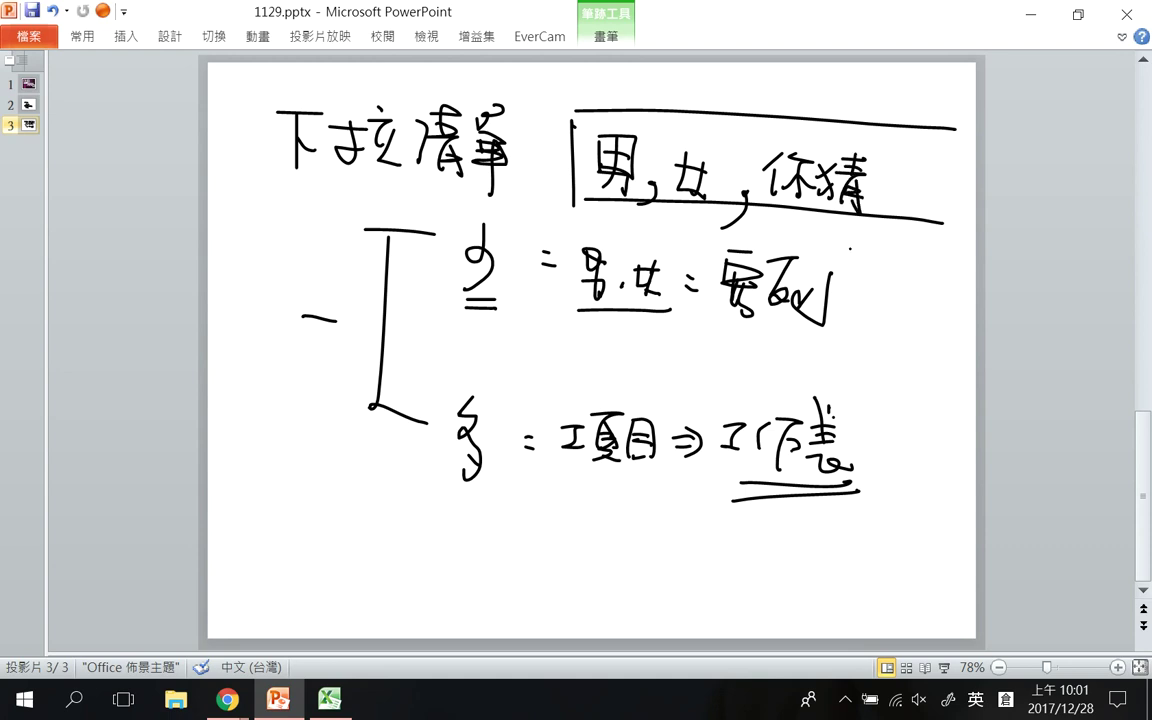
Change the pen colour to red, trace over both commas in the box and underline the 下拉清單 heading with a wavy line
left_click(602, 36)
left_click(312, 101)
left_click_drag(652, 184, 627, 213)
left_click_drag(748, 190, 717, 232)
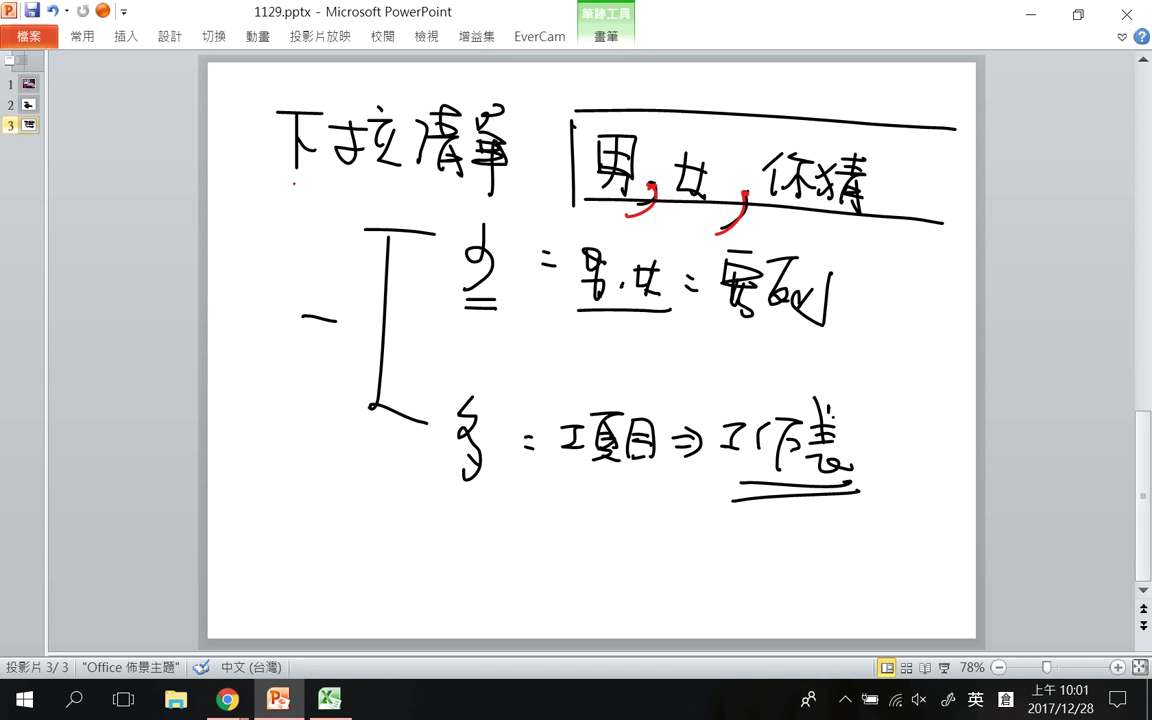
left_click_drag(294, 183, 516, 180)
Handwrite 資料驗證 vertically in red beside the bracket and underline the 少 and 多 branches in red
mouse_move(214, 250)
left_mouse_down()
mouse_move(225, 260)
mouse_move(262, 240)
mouse_move(268, 300)
left_mouse_up()
left_click_drag(233, 328, 255, 318)
mouse_move(243, 305)
left_mouse_down()
mouse_move(244, 350)
mouse_move(268, 316)
left_mouse_up()
left_click_drag(258, 335, 282, 330)
mouse_move(272, 300)
left_mouse_down()
mouse_move(276, 378)
mouse_move(262, 418)
mouse_move(272, 430)
mouse_move(300, 412)
mouse_move(322, 433)
mouse_move(281, 450)
left_mouse_up()
mouse_move(260, 462)
left_mouse_down()
mouse_move(282, 476)
mouse_move(280, 492)
left_mouse_up()
mouse_move(290, 460)
left_mouse_down()
mouse_move(318, 458)
mouse_move(304, 490)
left_mouse_up()
left_click_drag(290, 490, 340, 490)
left_click_drag(459, 508, 493, 504)
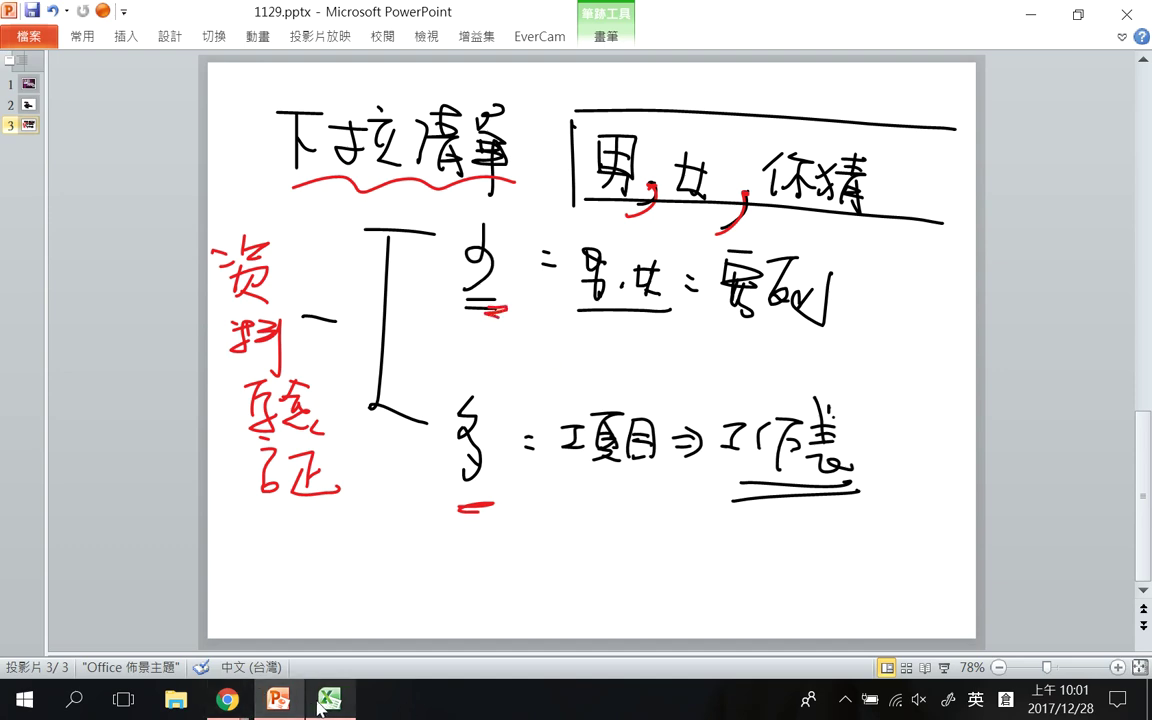
Switch to the Excel workbook, look over the education levels on the 學歷 sheet and return to the 原始資料 sheet
left_click(300, 710)
left_click(164, 648)
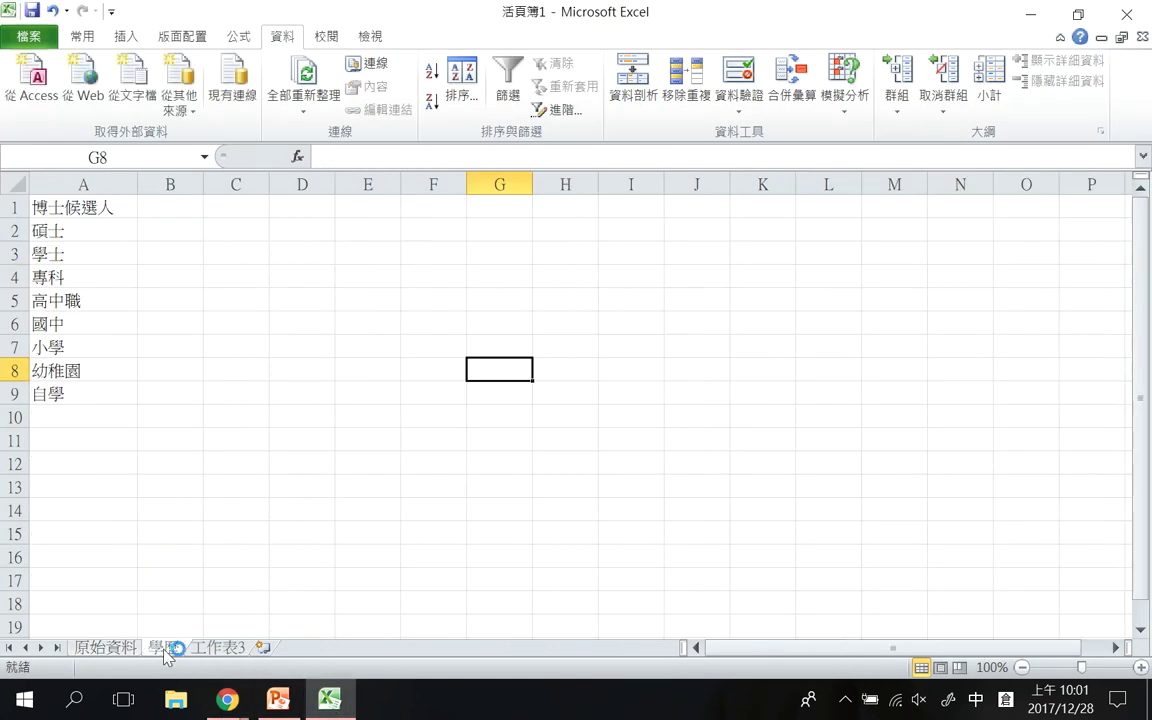
left_click(108, 648)
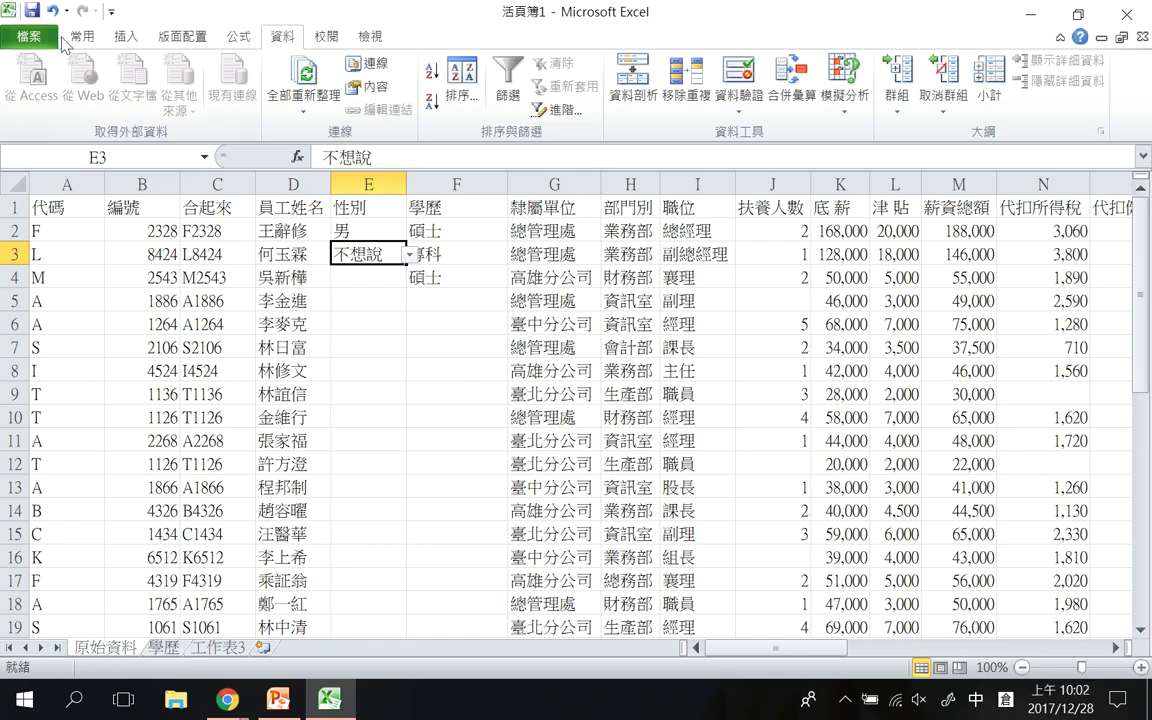
Save the workbook to the desktop (桌面) as 1228練習
left_click(31, 11)
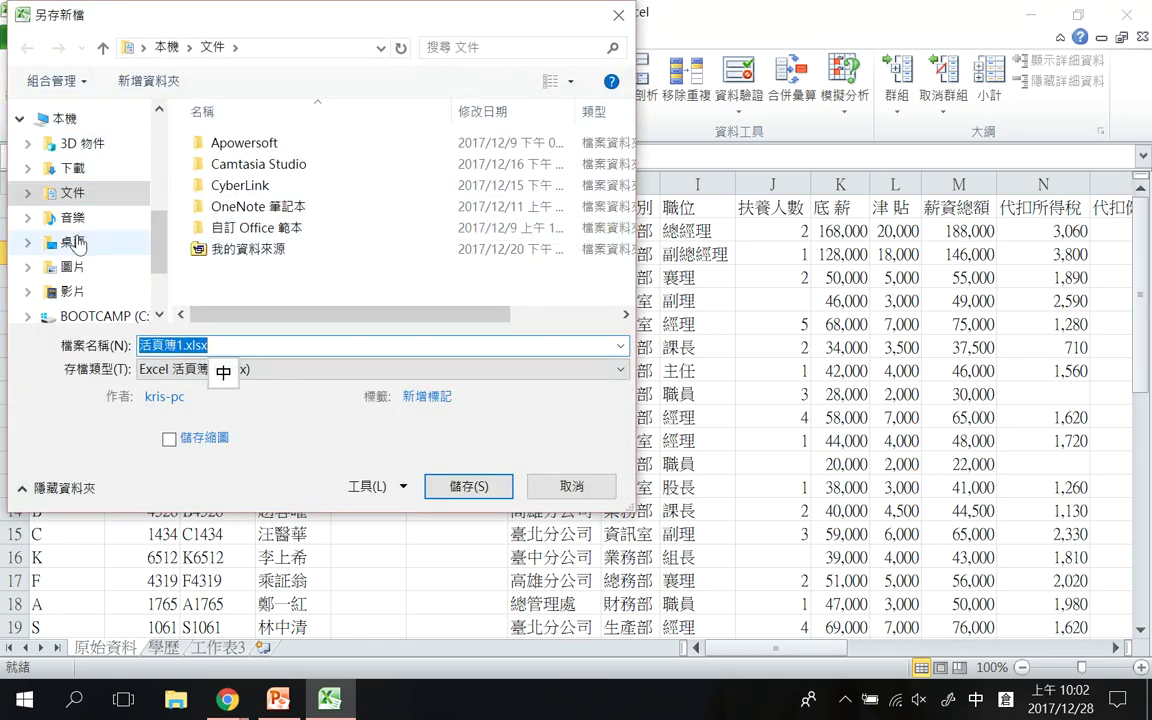
left_click(72, 242)
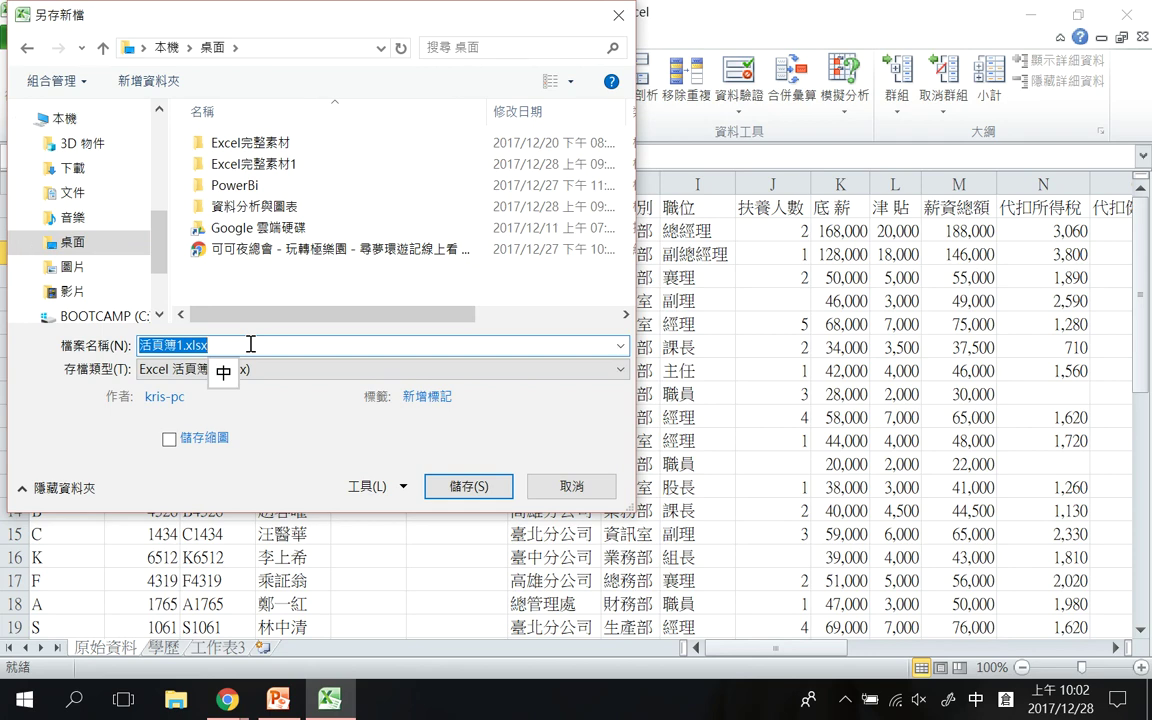
type("12")
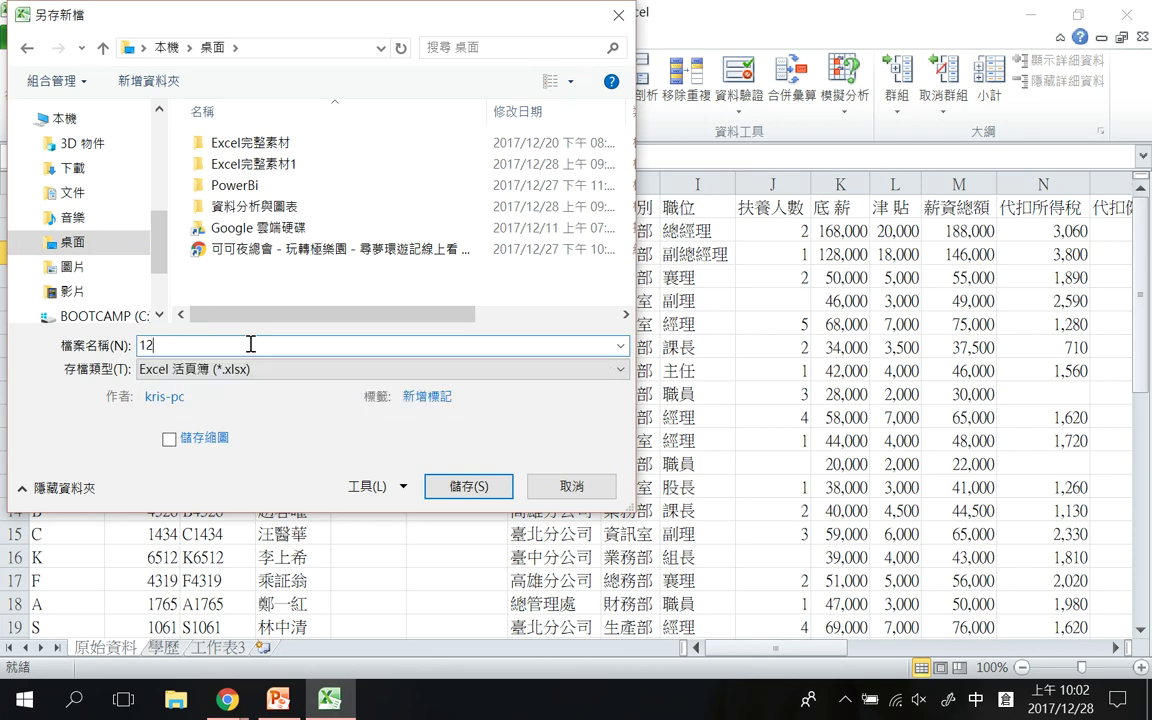
type("28女練")
key("BackSpace")
type("練尸一竹")
type("習")
key("Return")
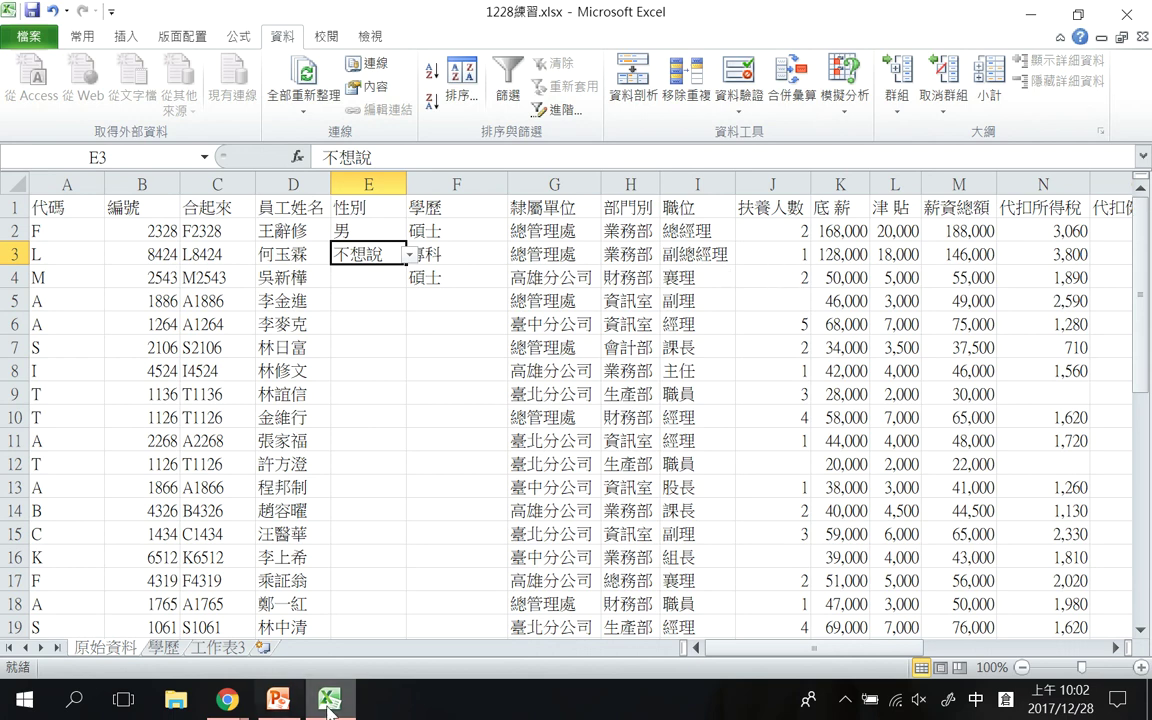
left_click(228, 700)
left_click(346, 547)
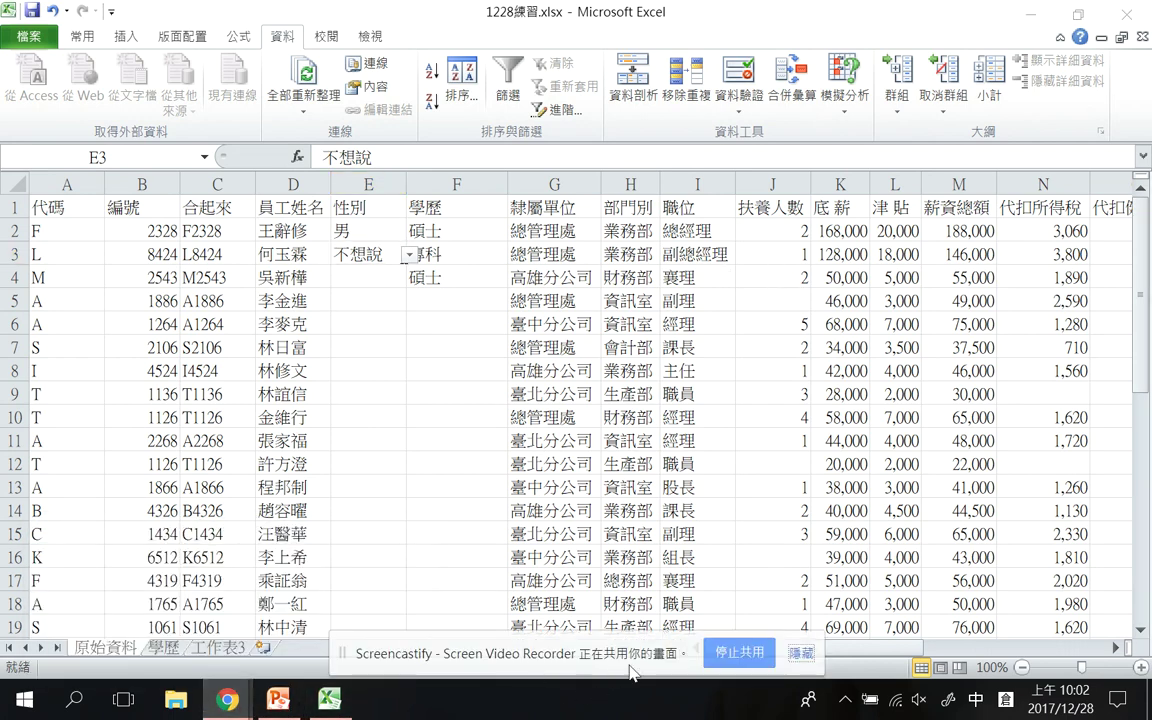